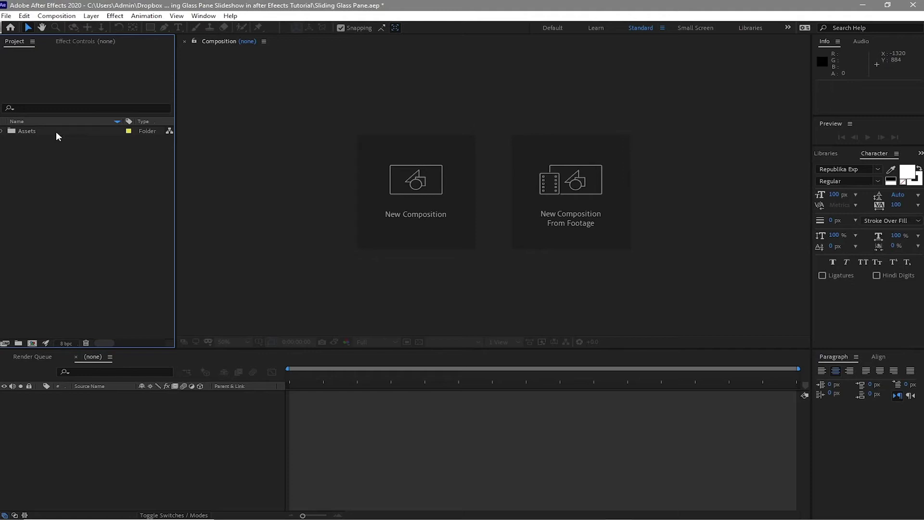
Create the Glass Pane composition and place photo 1.jpg from Assets/Image/Photo in it.
left_click(55, 16)
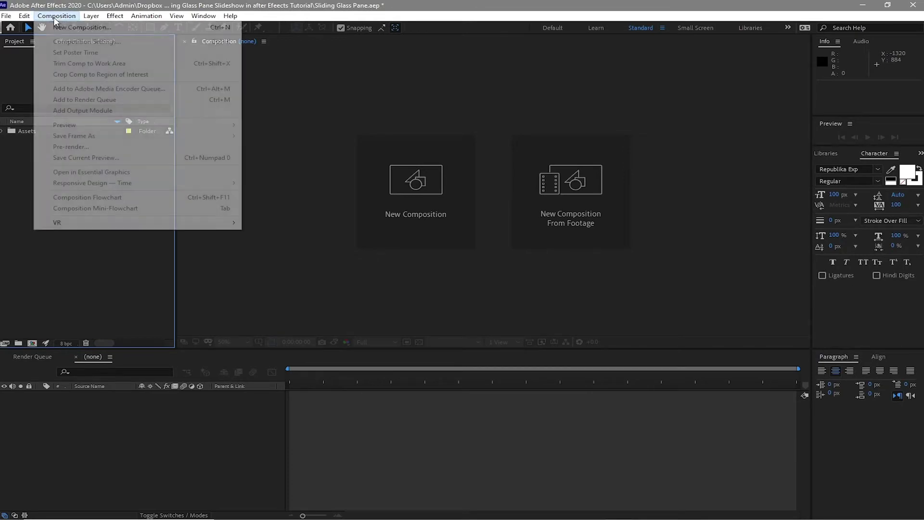
left_click(72, 27)
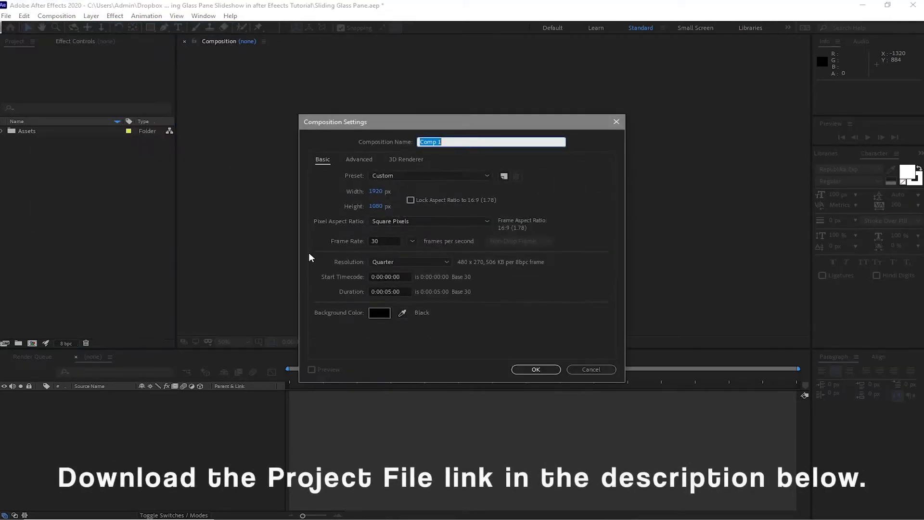
type("Glass Pane")
left_click(520, 367)
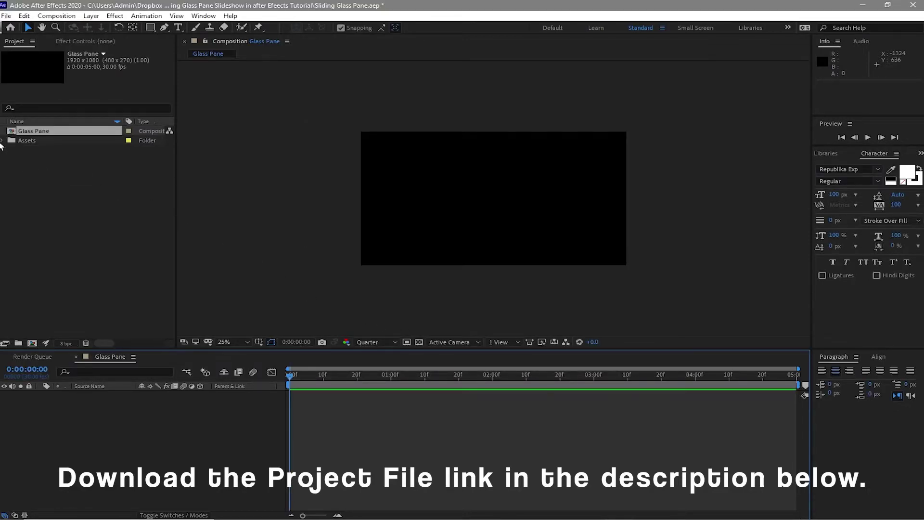
left_click(5, 140)
left_click(12, 151)
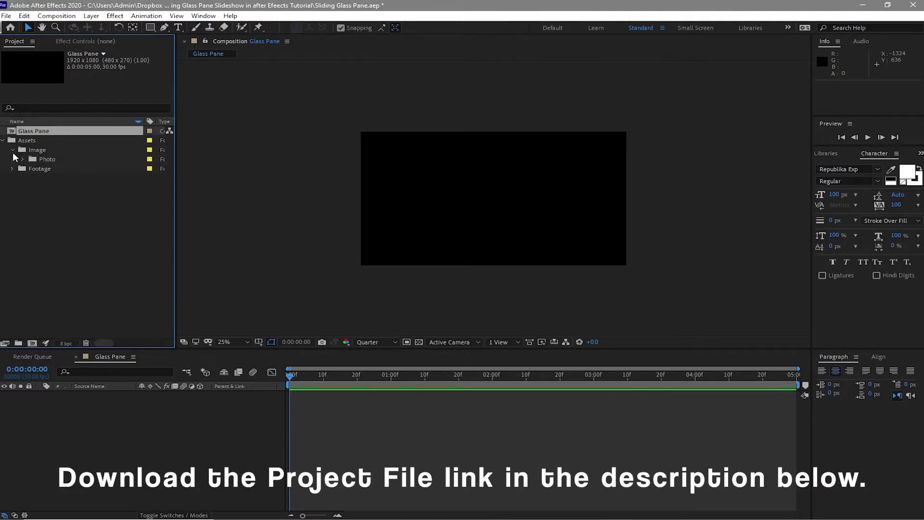
left_click(22, 160)
left_click_drag(56, 181, 97, 433)
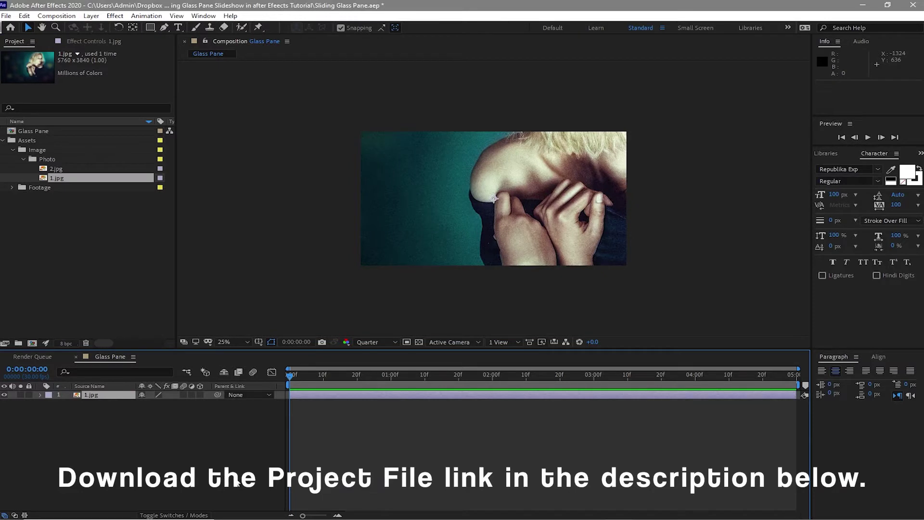
Keyframe 1.jpg scaling from 100% to 36% and drifting down over 4 seconds, then preview.
key("s")
key("shift+p")
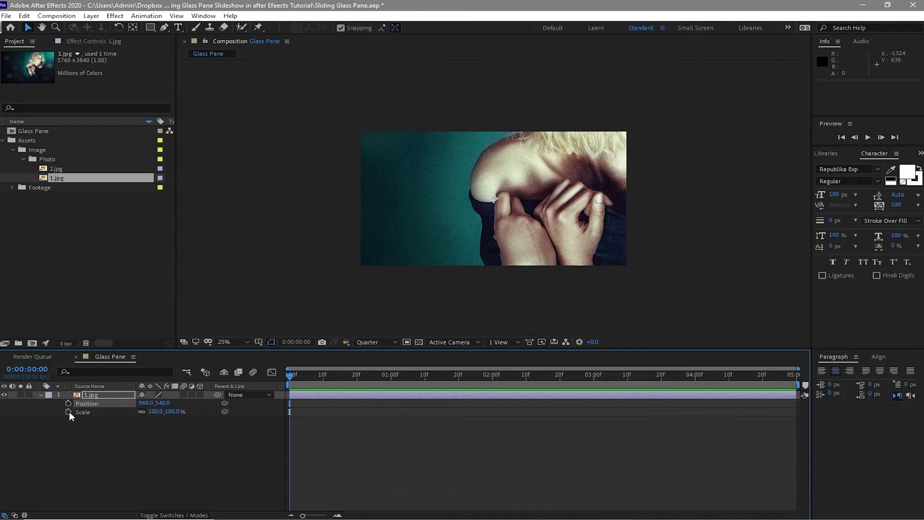
left_click(69, 412)
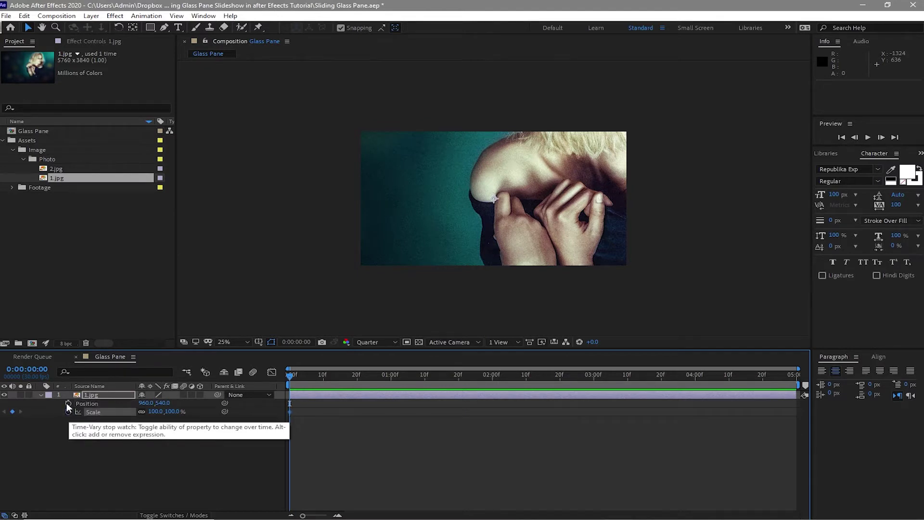
left_click(68, 403)
left_click_drag(291, 375, 697, 383)
left_click_drag(155, 412, 156, 443)
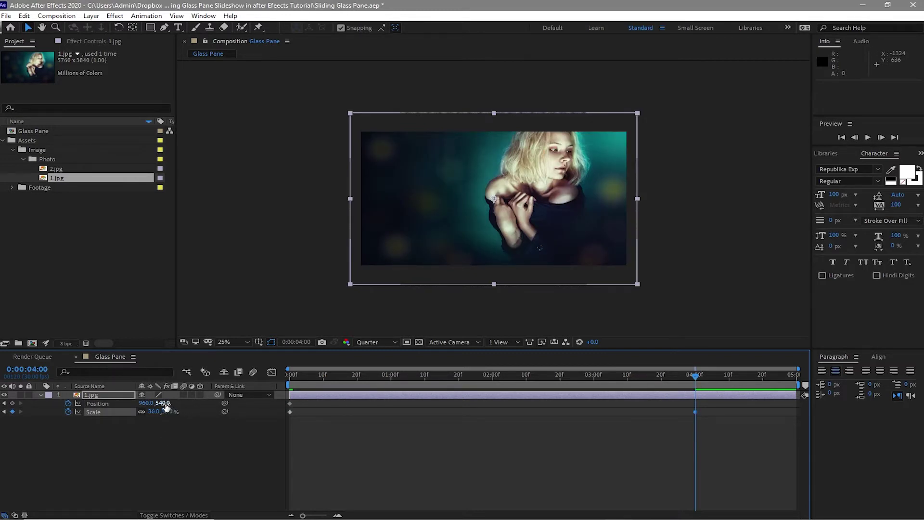
mouse_move(165, 403)
left_mouse_down()
mouse_move(209, 427)
mouse_move(261, 427)
left_mouse_up()
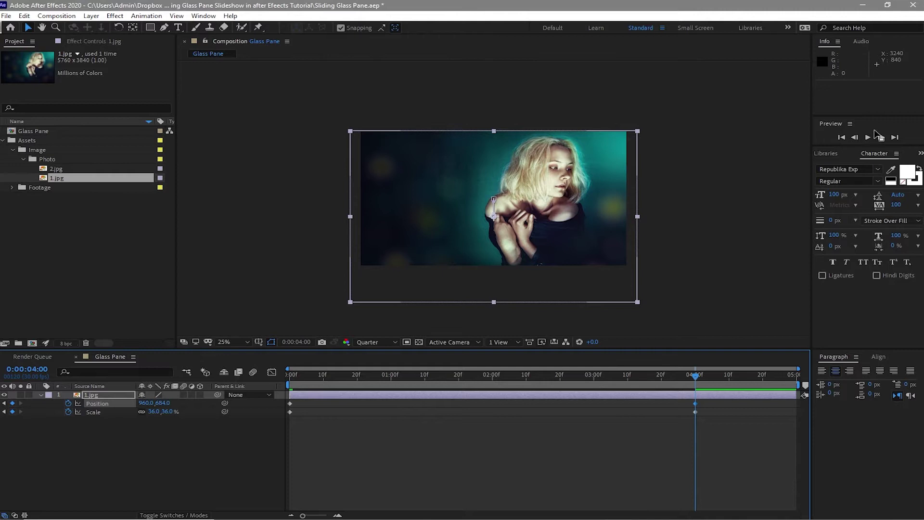
left_click(868, 138)
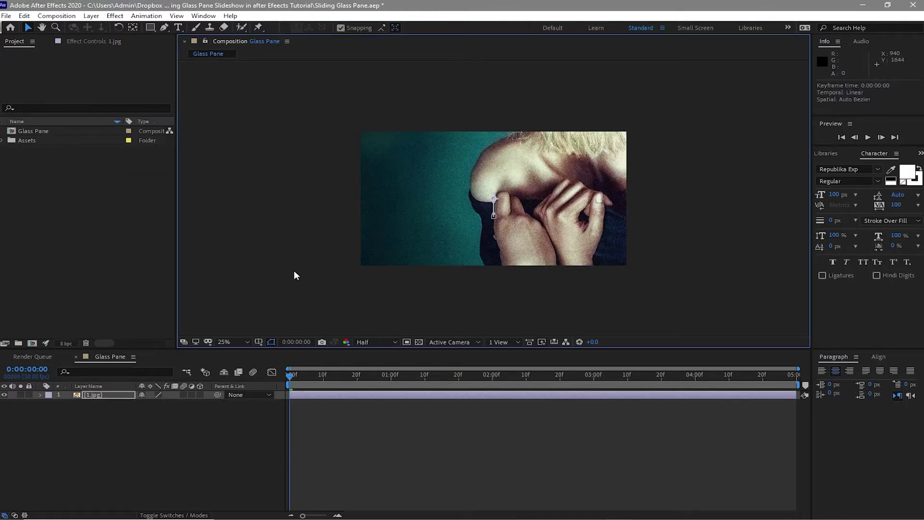
Add an adjustment layer above the photo and apply the Magnify effect to it.
left_click(92, 16)
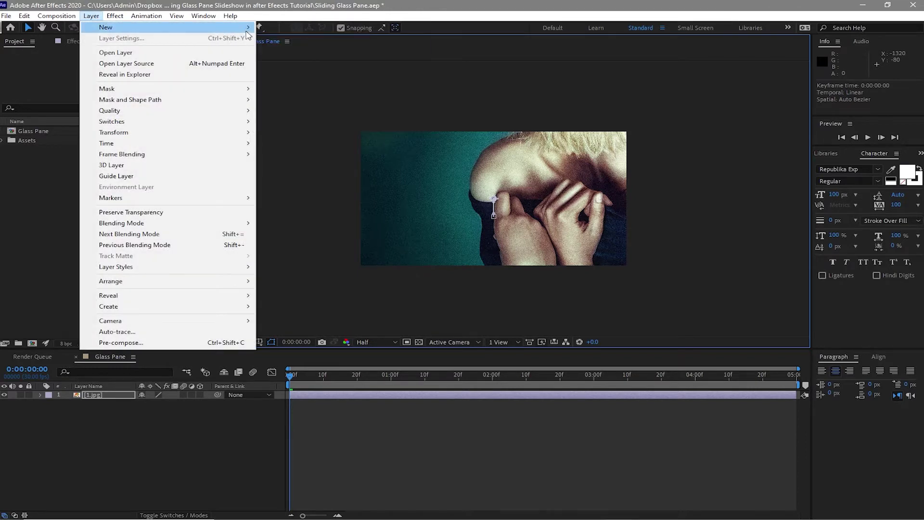
mouse_move(106, 26)
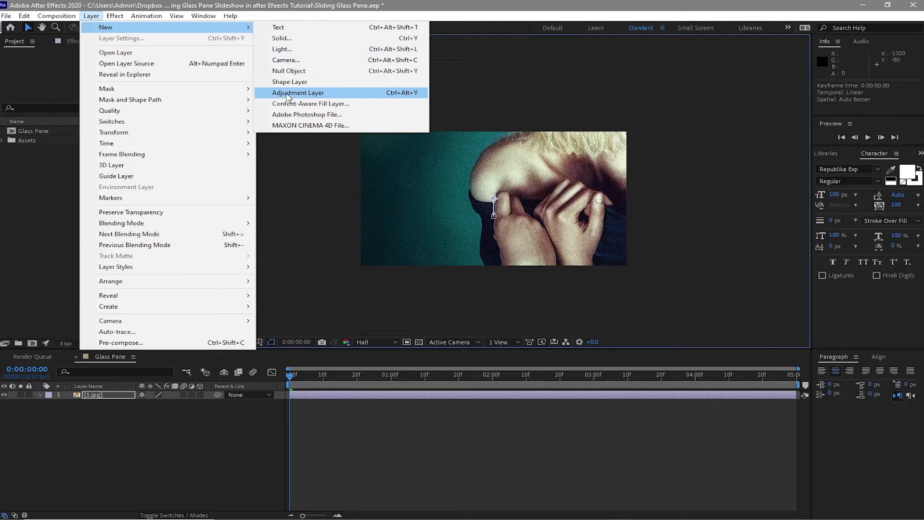
left_click(289, 96)
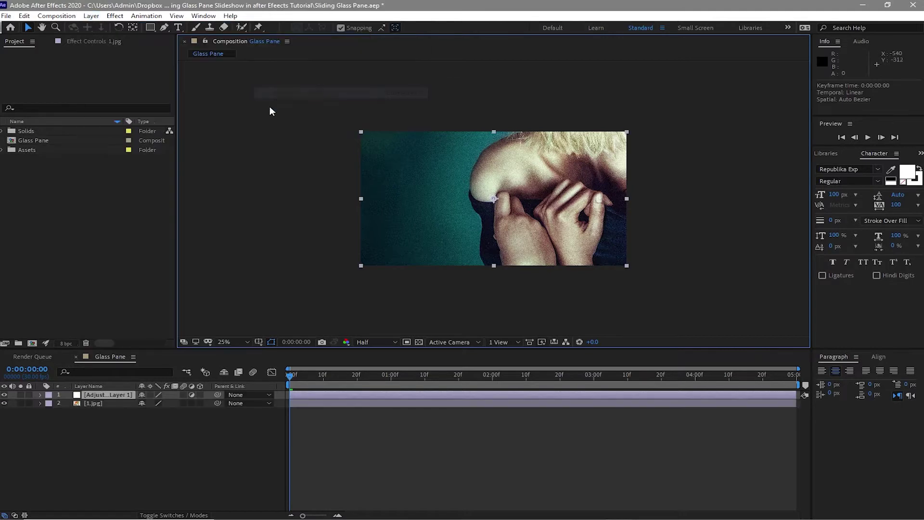
left_click(121, 16)
mouse_move(131, 139)
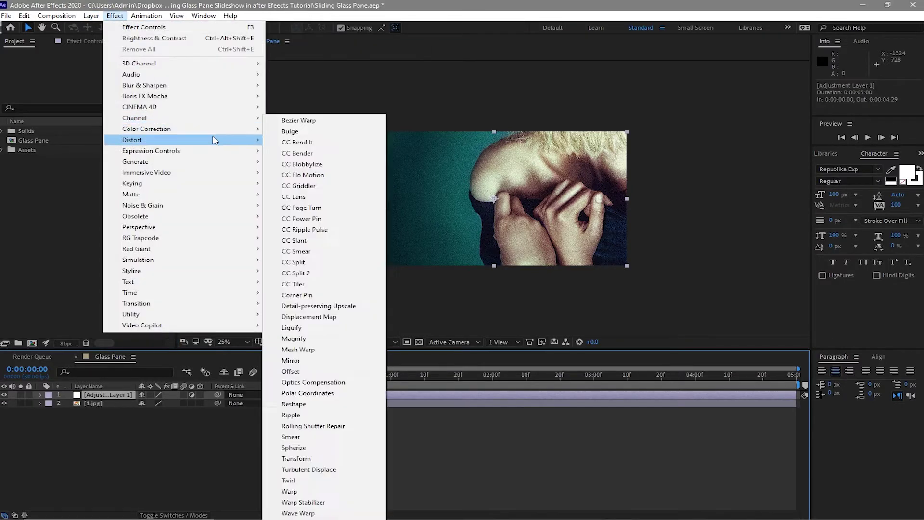
left_click(311, 345)
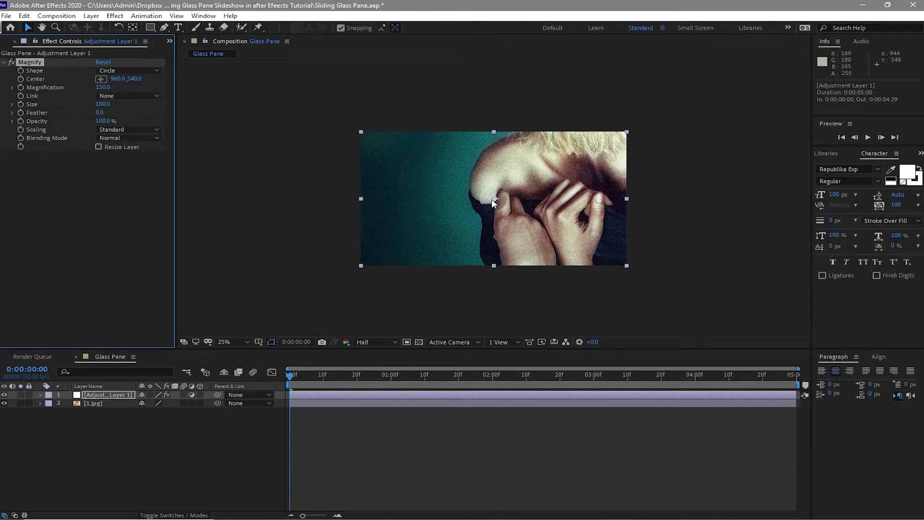
Set Magnify to a Square shape with size 1080 and magnification 110.
left_click(127, 70)
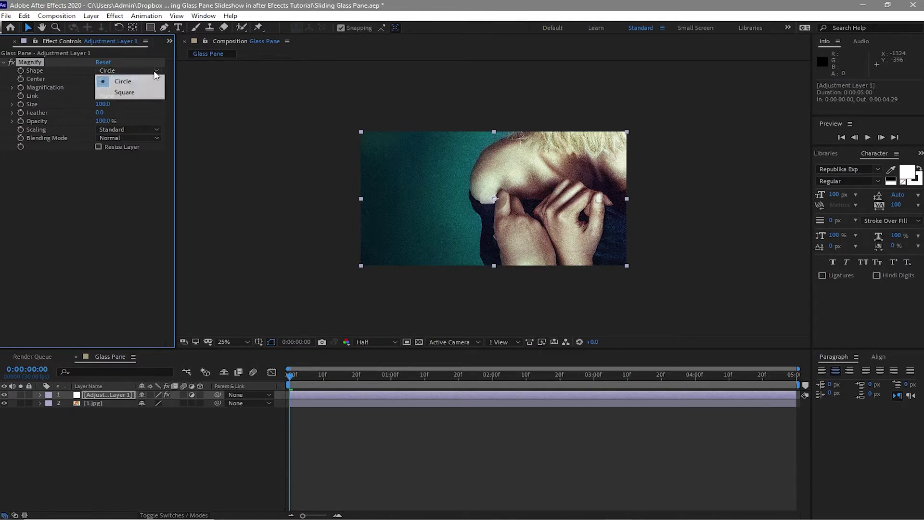
left_click(120, 92)
left_click(104, 103)
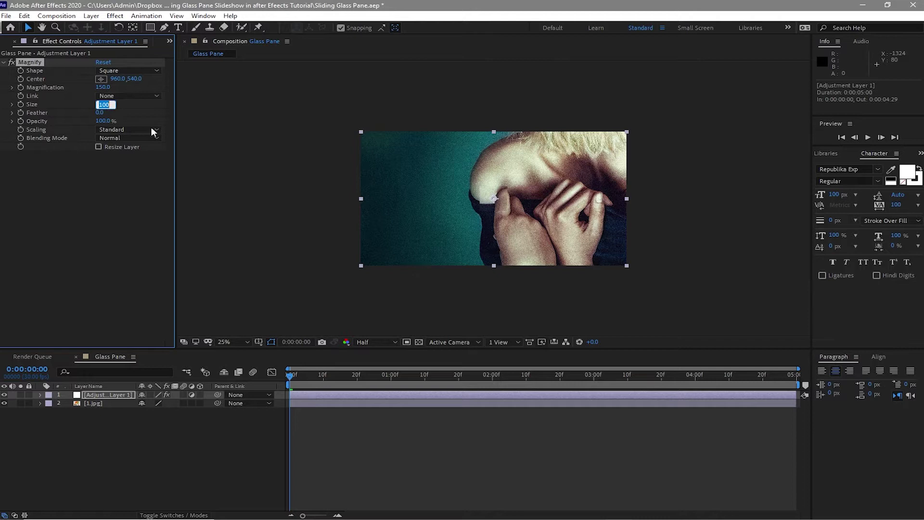
type("1")
left_click(102, 194)
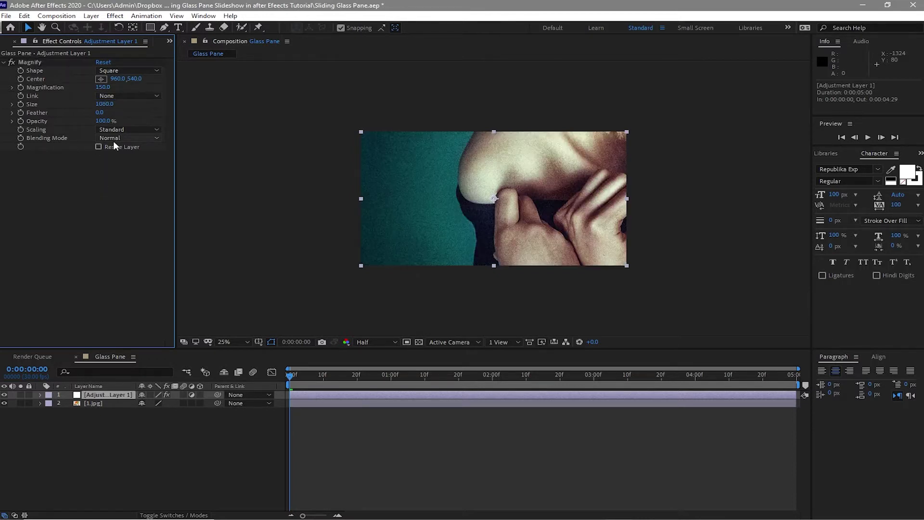
left_click(103, 87)
left_click(165, 239)
left_click(115, 16)
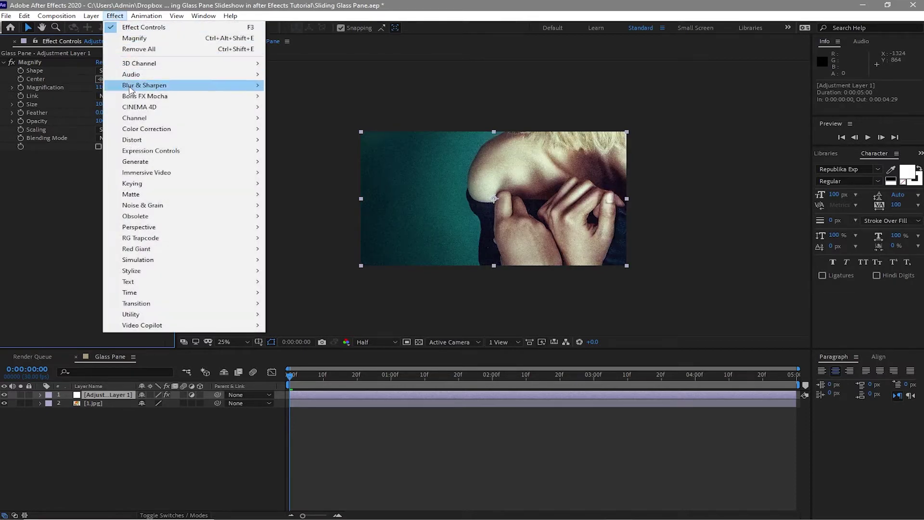
mouse_move(147, 128)
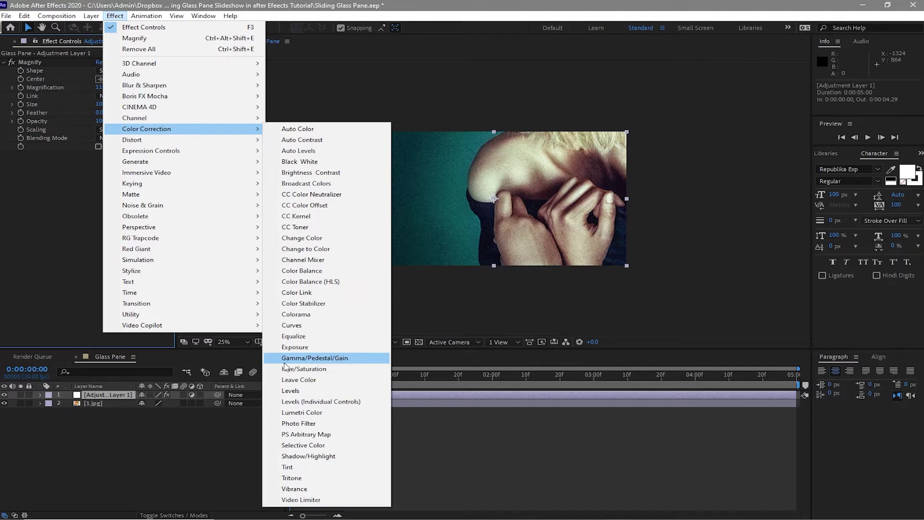
Apply a Tint effect to the adjustment layer at 10% amount.
left_click(303, 467)
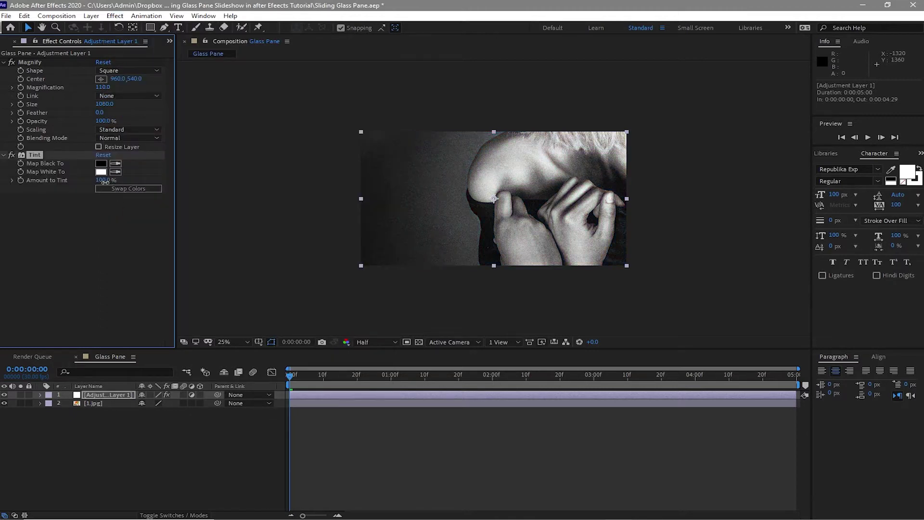
left_click(106, 180)
type("10")
key("Return")
Add Curves and adjust the red channel, lowering its top and raising its bottom.
left_click(115, 16)
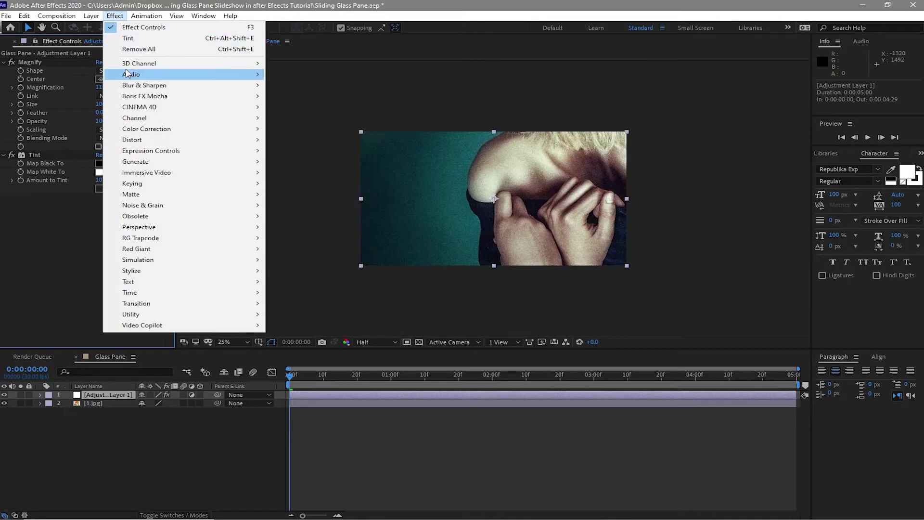
mouse_move(147, 129)
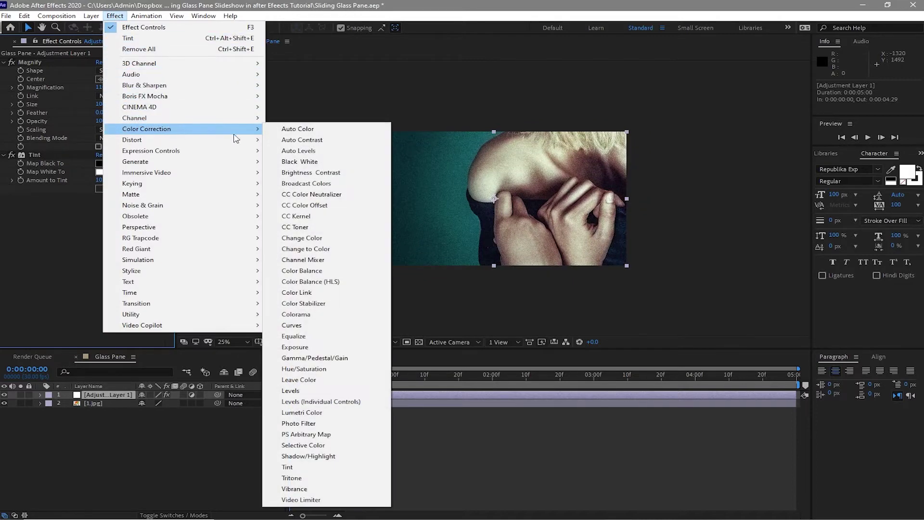
left_click(303, 325)
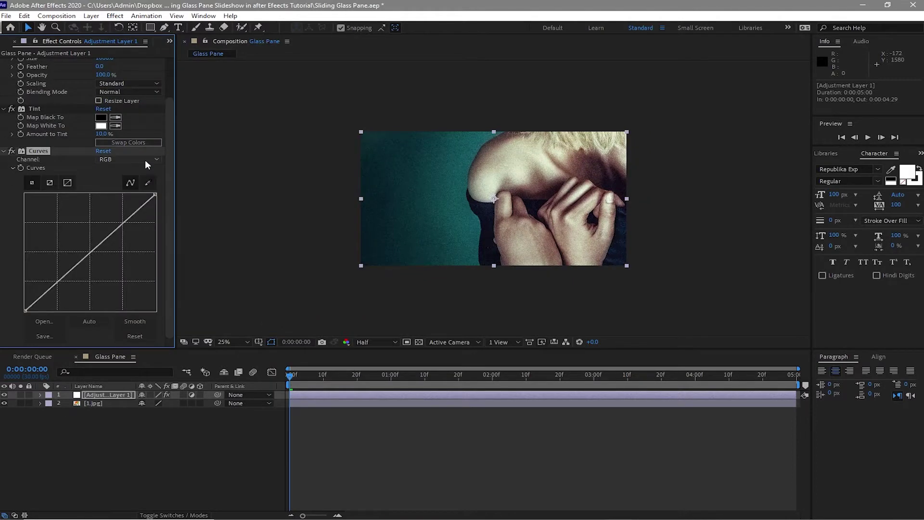
left_click(145, 159)
left_click(120, 180)
left_click_drag(125, 230, 125, 237)
left_click_drag(61, 277, 62, 270)
Bend the blue channel curve into an S-shape, upper part up, lower part down.
left_click(129, 160)
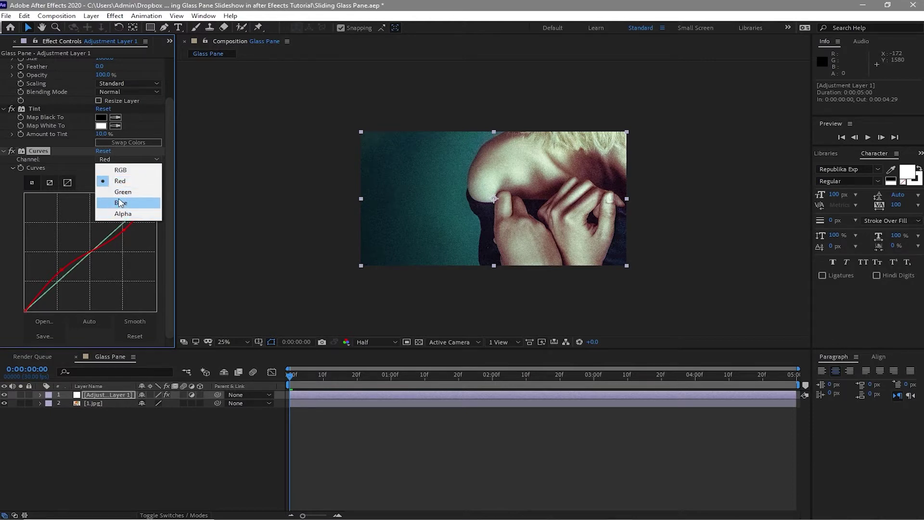
left_click(120, 203)
left_click_drag(115, 231, 110, 226)
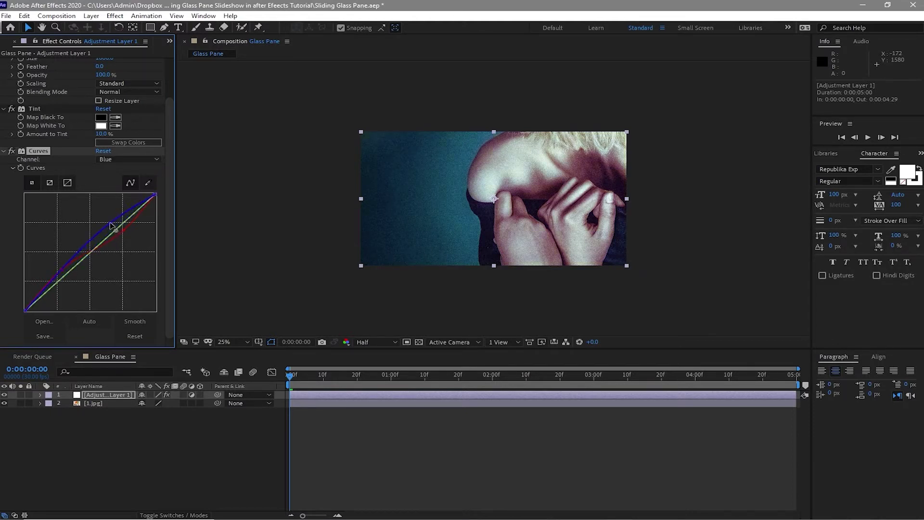
left_click_drag(55, 280, 59, 289)
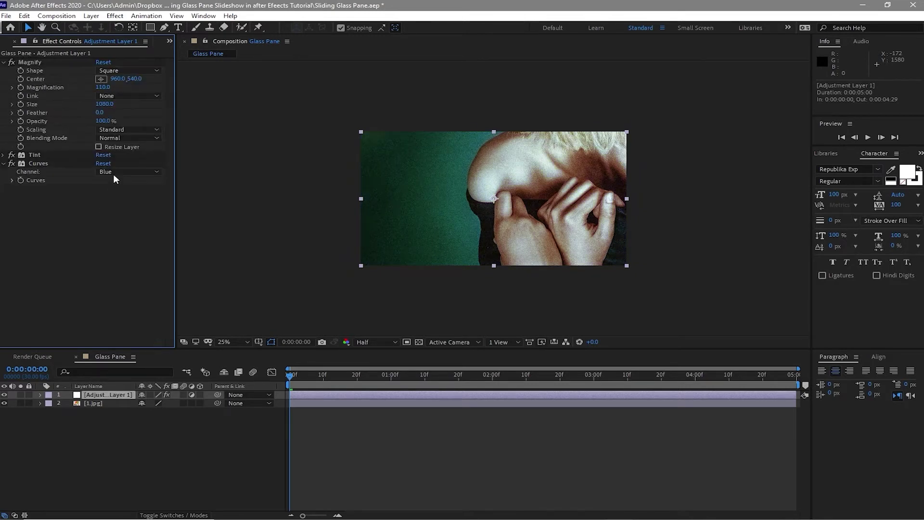
Add a Fast Box Blur with blur radius 10 to the adjustment layer.
left_click(114, 15)
mouse_move(139, 108)
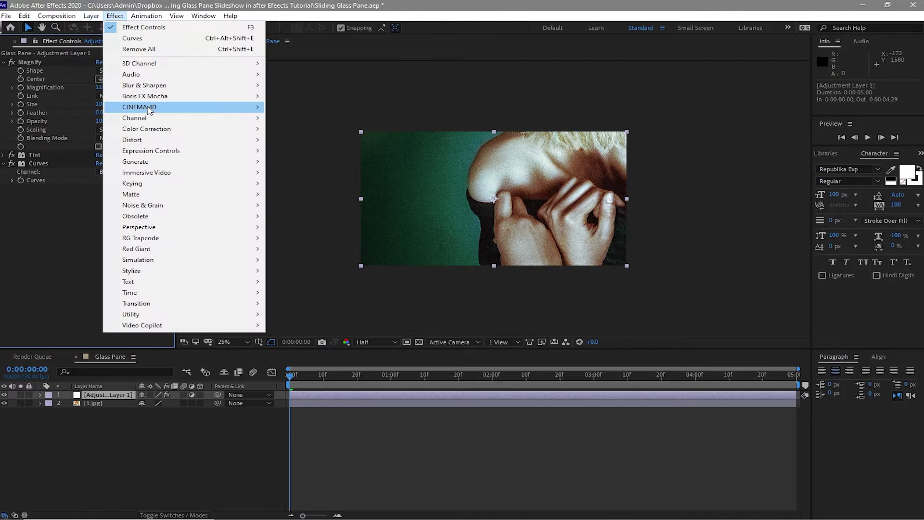
left_click(287, 196)
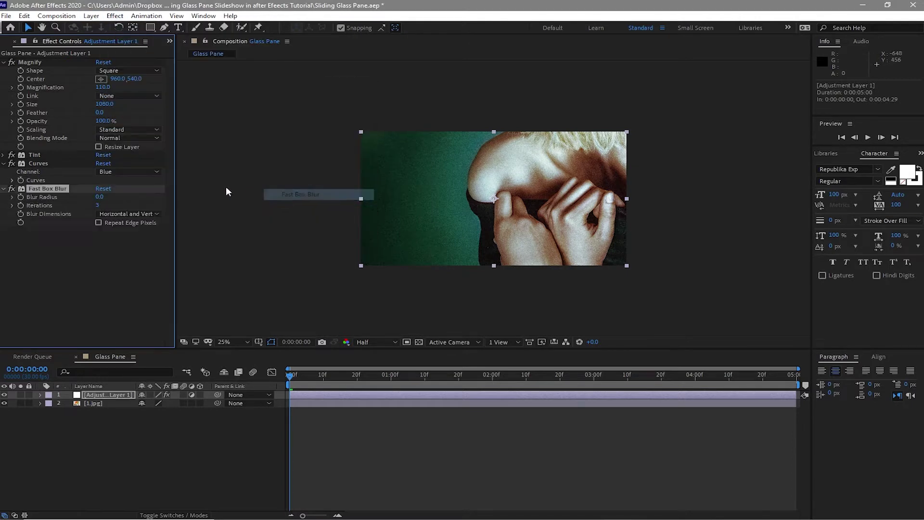
left_click(100, 197)
type("1")
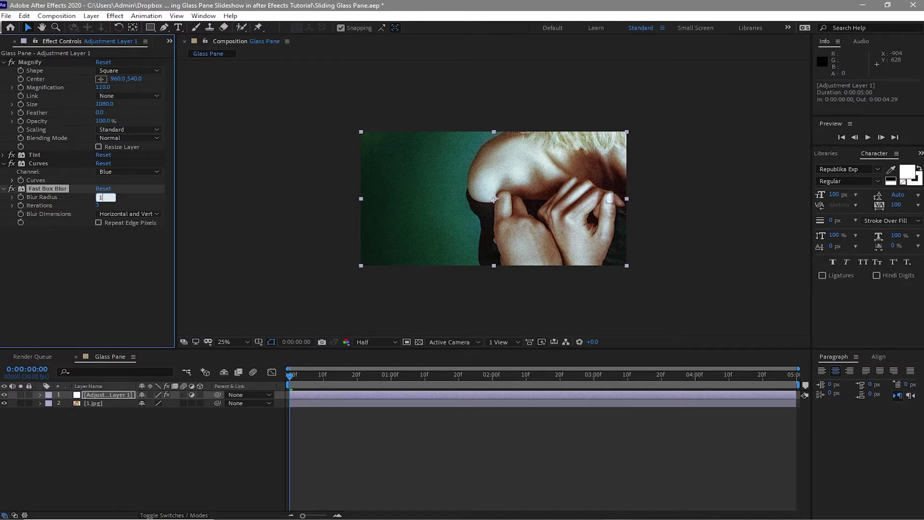
type("0")
key("Return")
Collapse all effect settings and reveal the adjustment layer's Scale property.
left_click(12, 188)
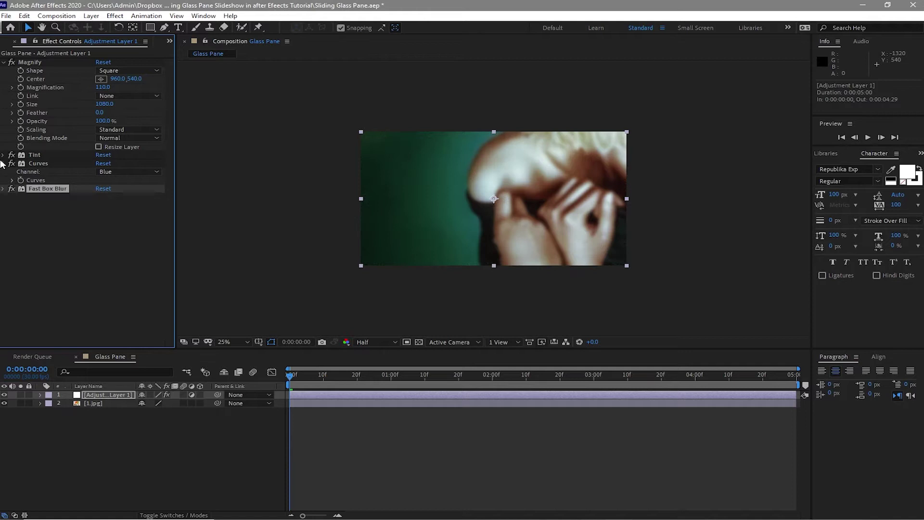
left_click(12, 164)
left_click(12, 62)
left_click(94, 396)
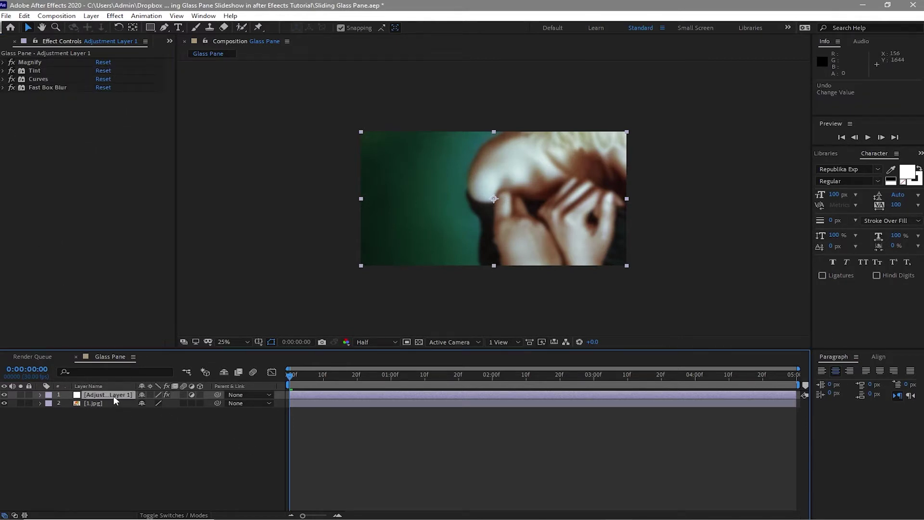
left_click(113, 396)
key("s")
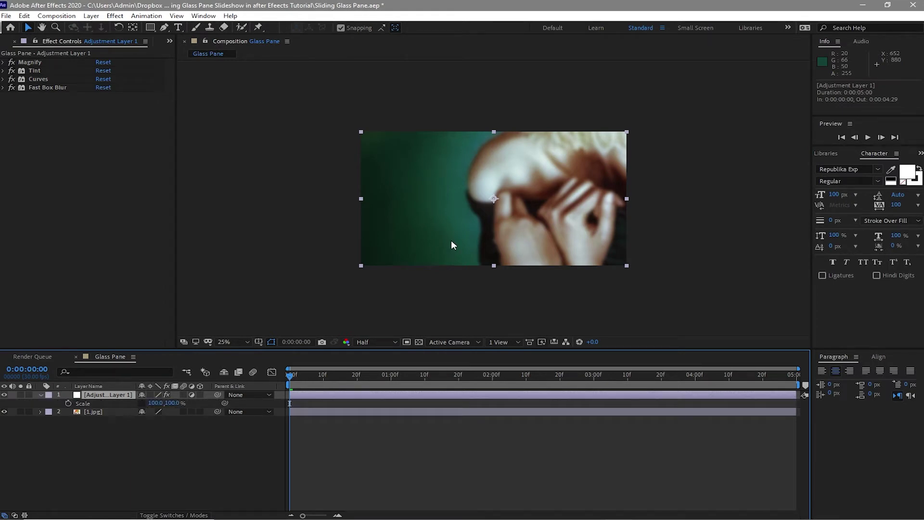
Scale the adjustment layer to 100,25% and duplicate it as 'bright edge'.
left_click(174, 403)
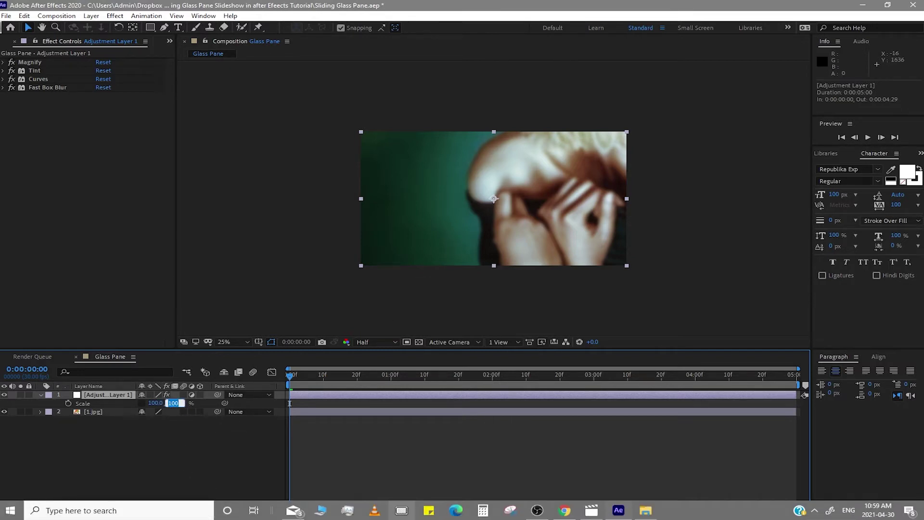
type("25")
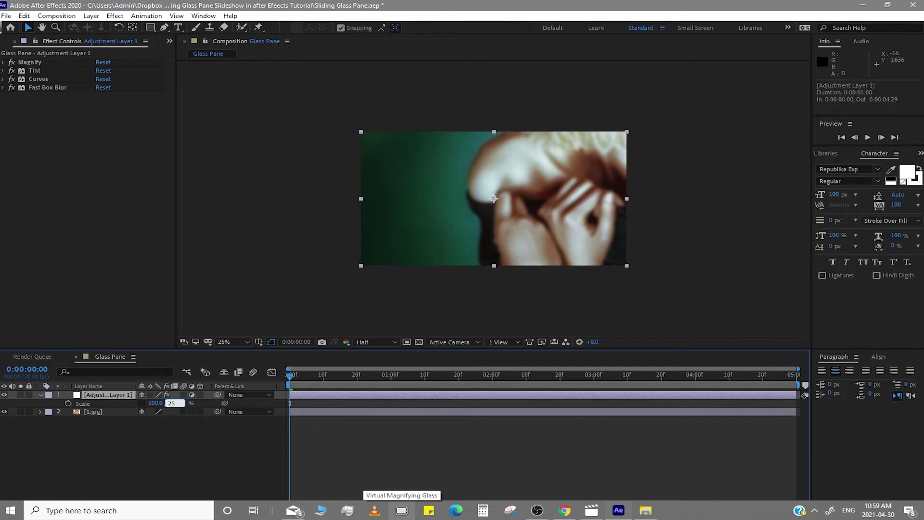
left_click(223, 477)
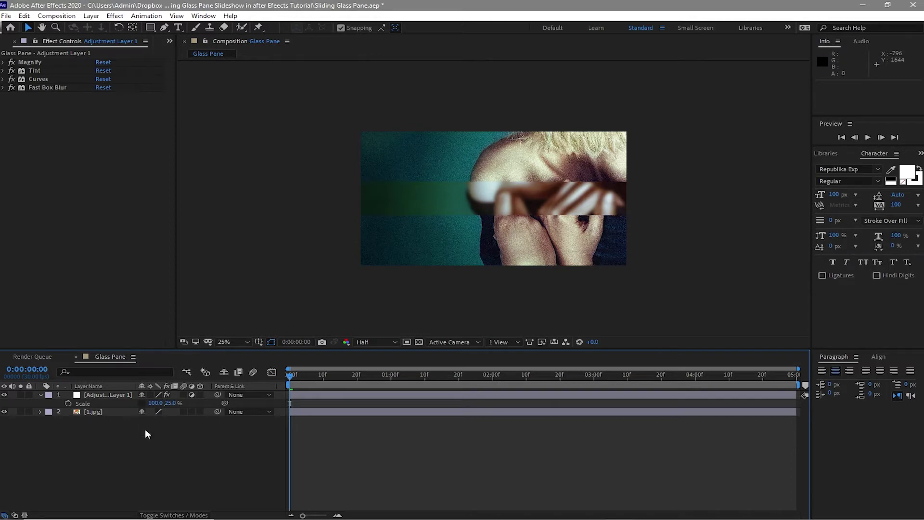
left_click(131, 394)
left_click(24, 16)
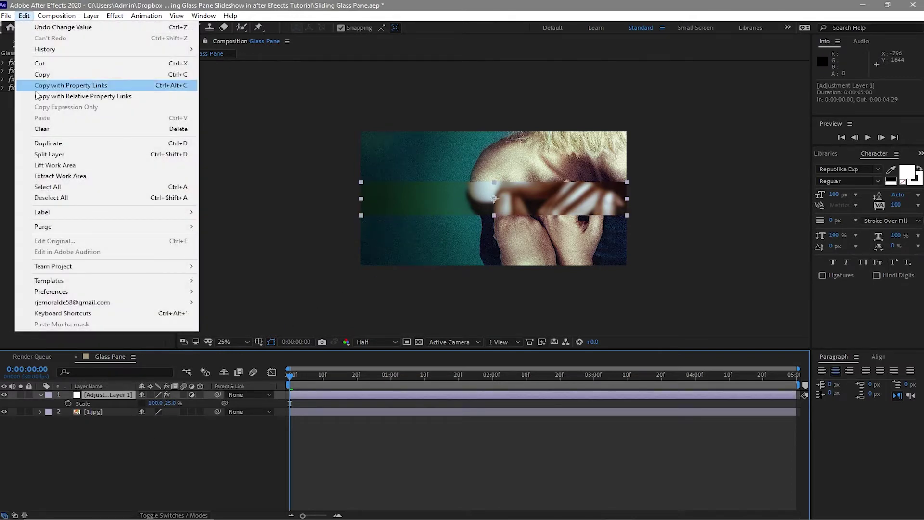
left_click(45, 149)
right_click(109, 395)
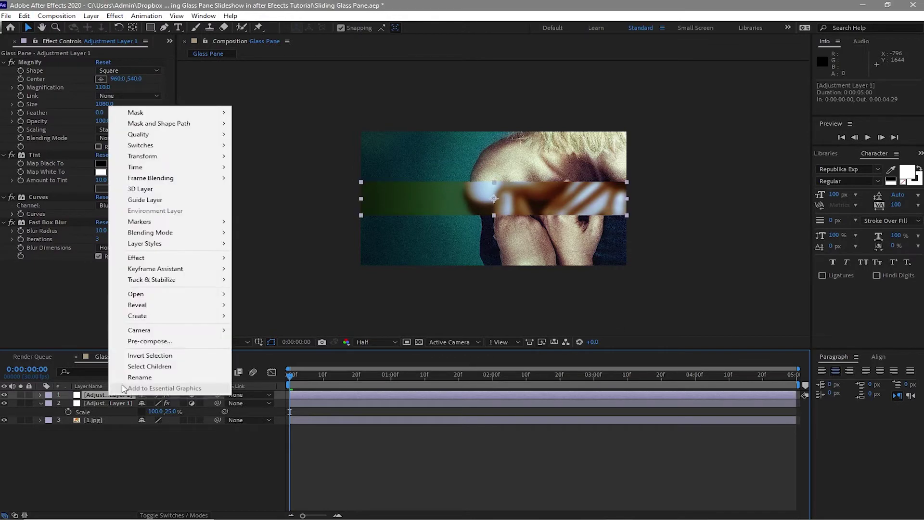
left_click(139, 377)
type("bri")
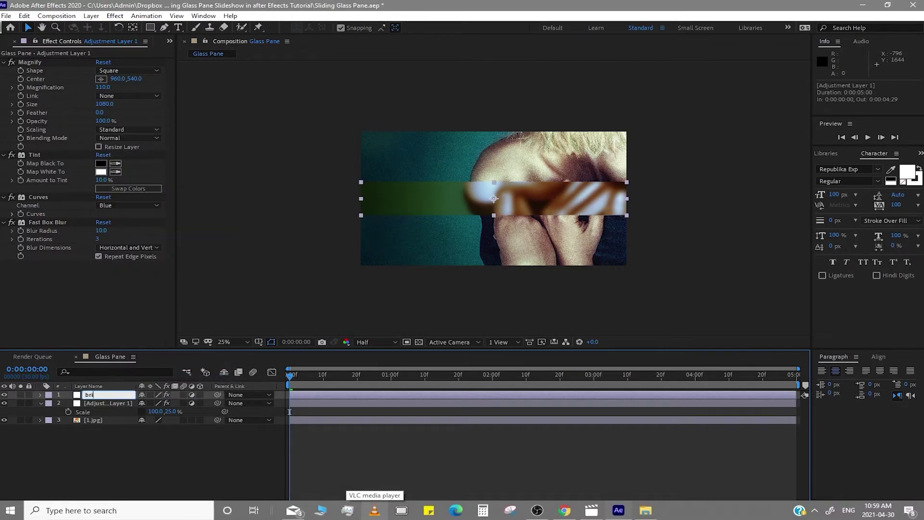
type("ght ed")
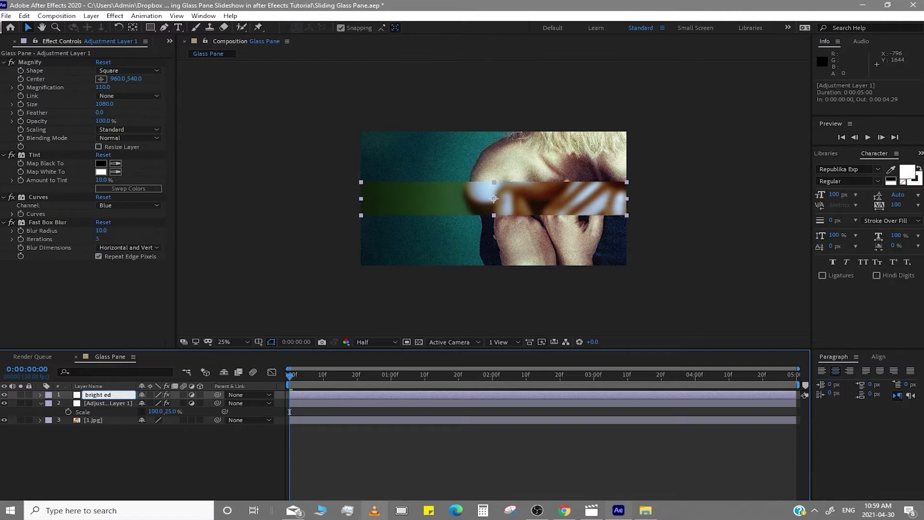
type("ge")
key("Return")
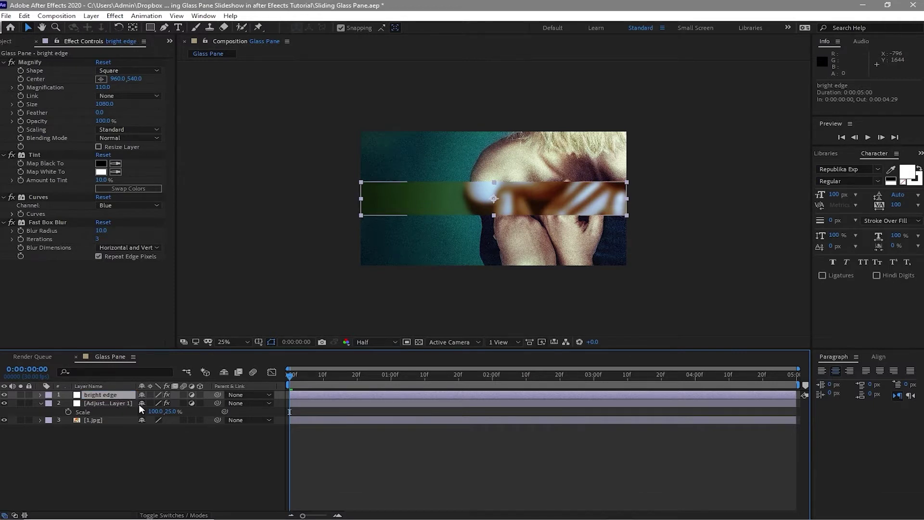
Set bright edge's anchor point Y to 0 and parent it to the original adjustment layer.
key("a")
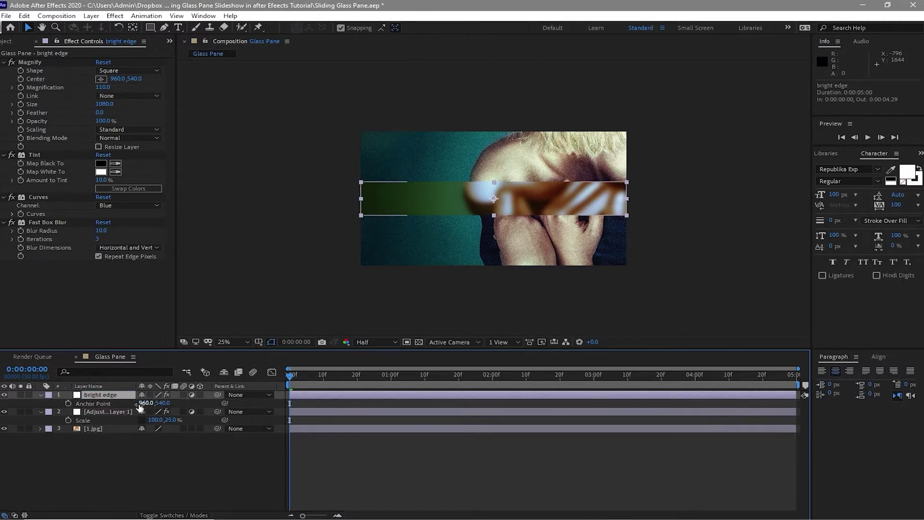
key("shift+p")
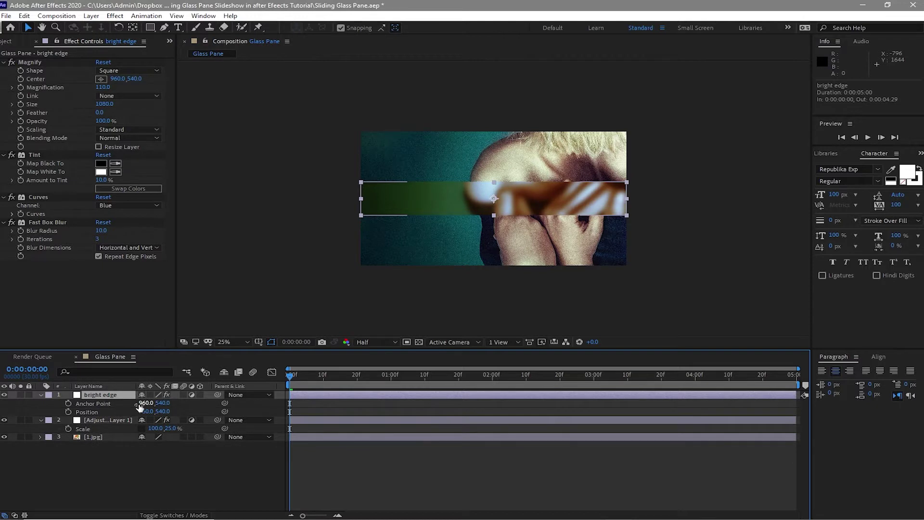
key("shift+s")
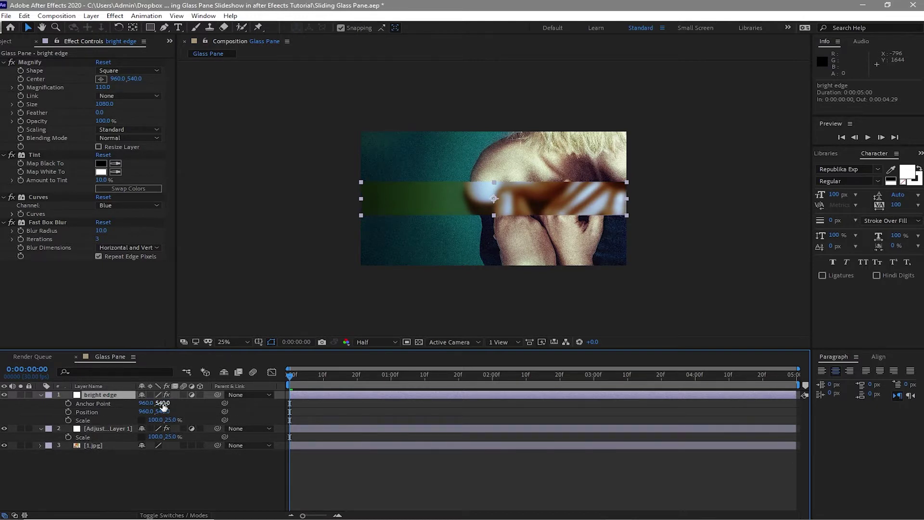
left_click(163, 403)
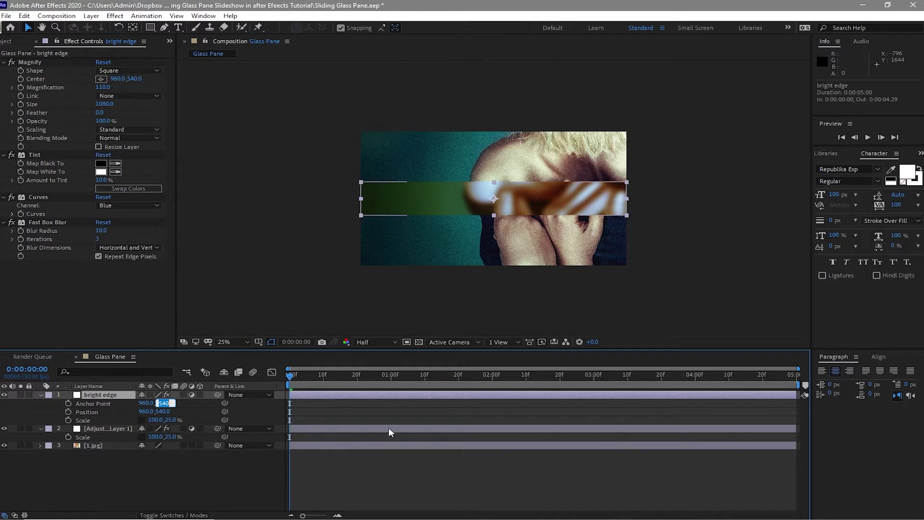
type("0")
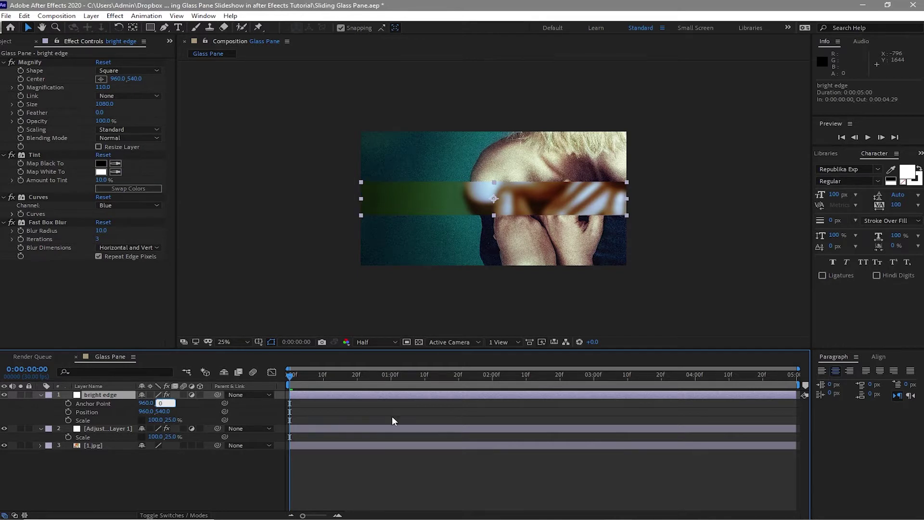
left_click_drag(219, 395, 119, 428)
Rename the original adjustment layer to 'main glass pain'.
right_click(110, 428)
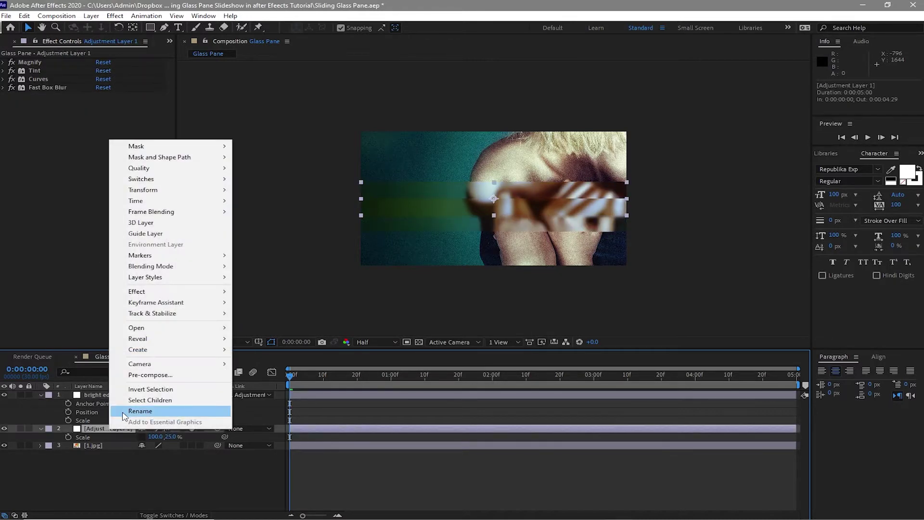
left_click(123, 410)
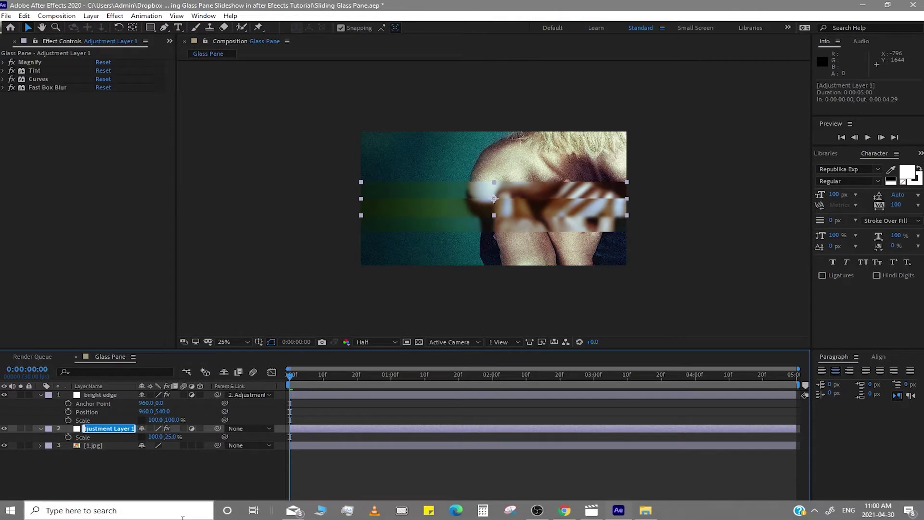
type("m")
type("aas")
key("BackSpace")
type("ss pai")
type("n")
key("Return")
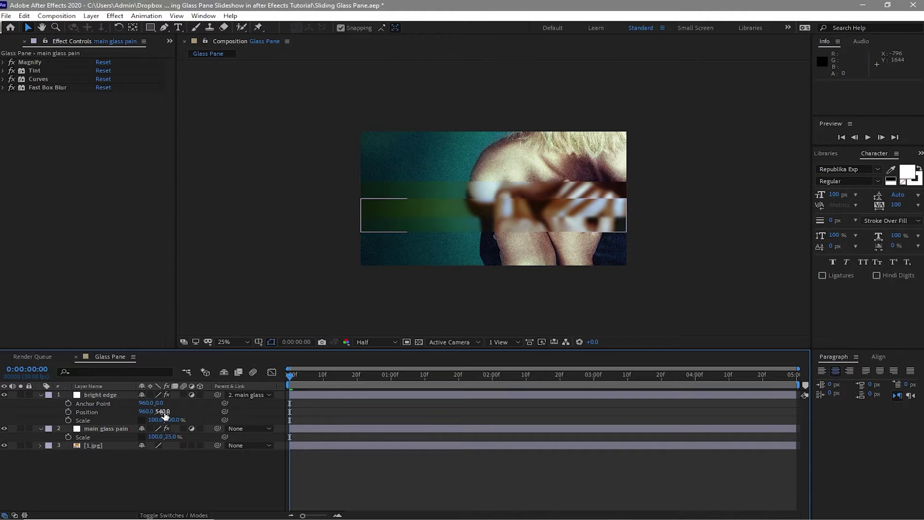
Set bright edge's vertical position to 0 and vertical scale to 25%.
left_click(162, 411)
type("0")
key("Return")
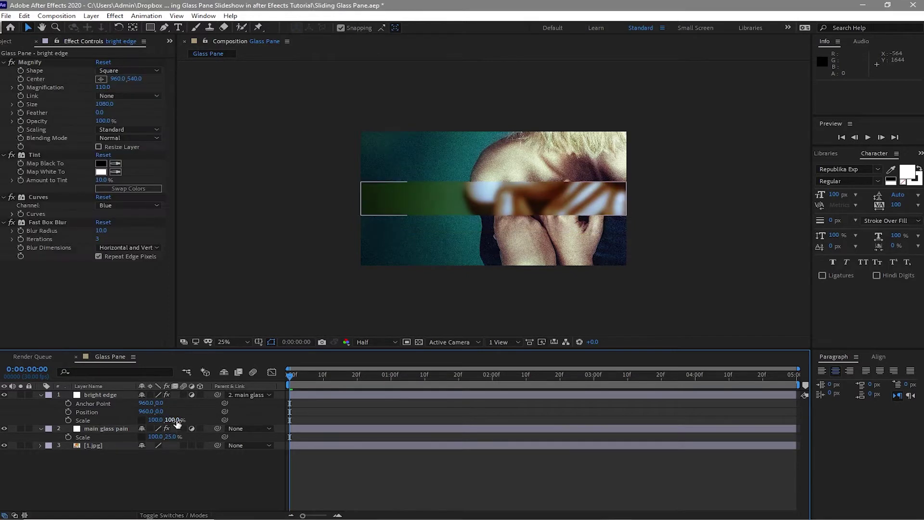
left_click(174, 420)
type("2")
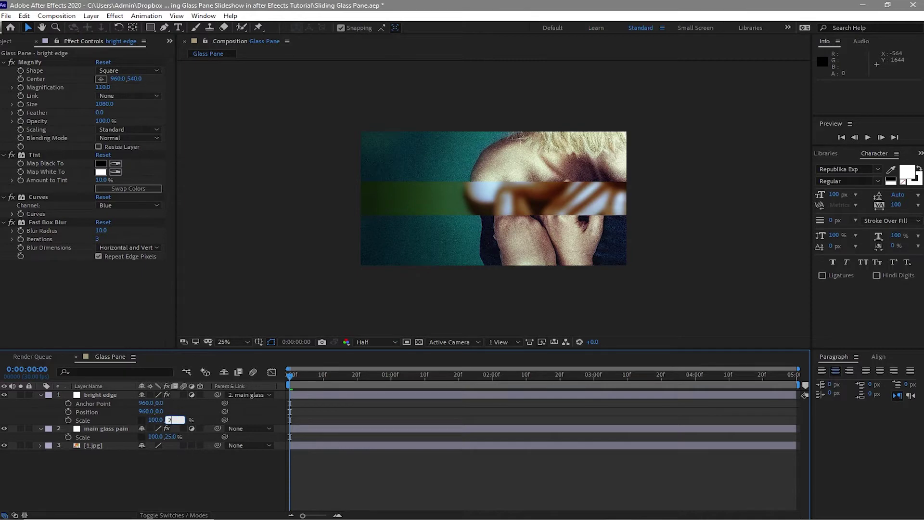
type("5")
left_click(39, 197)
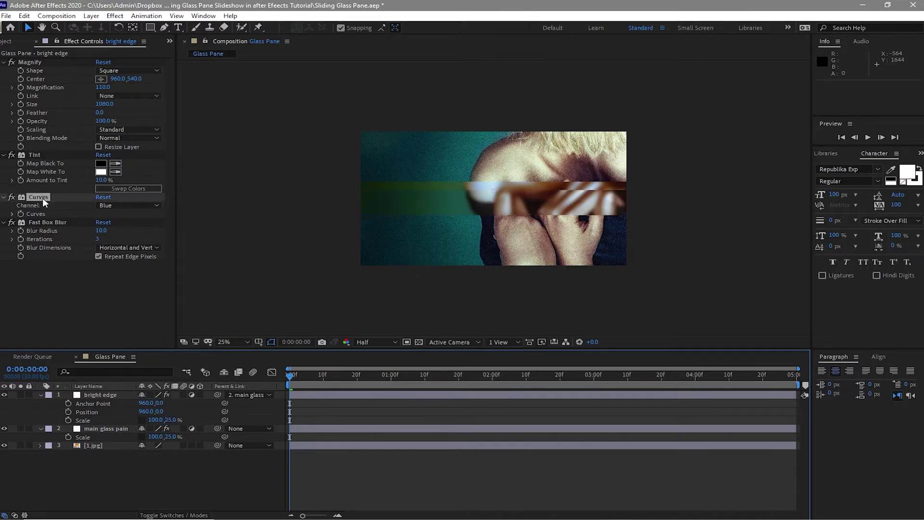
Delete the Curves and Fast Box Blur effects from bright edge.
left_click(23, 16)
left_click(44, 128)
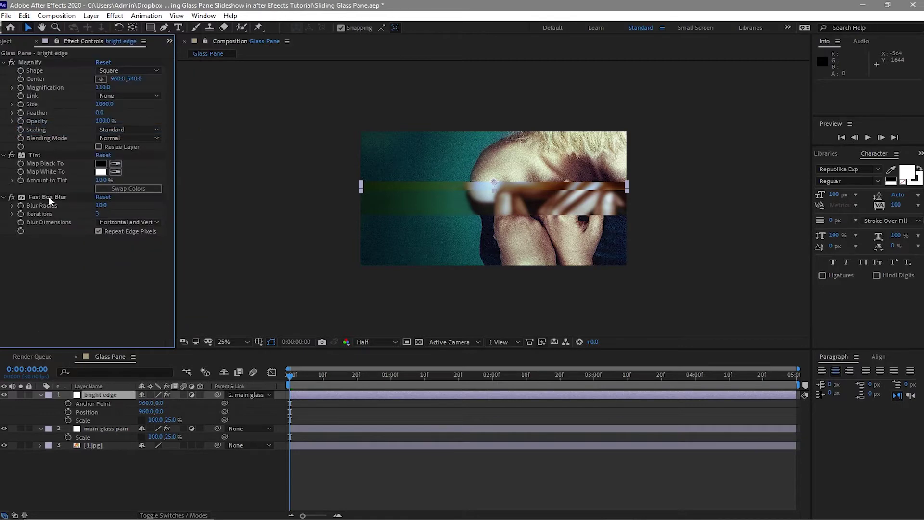
left_click(48, 196)
left_click(24, 15)
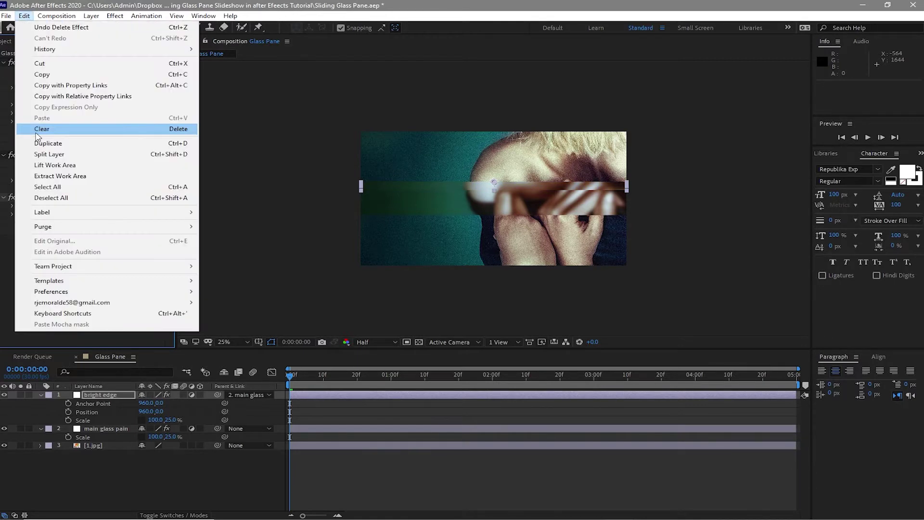
left_click(43, 128)
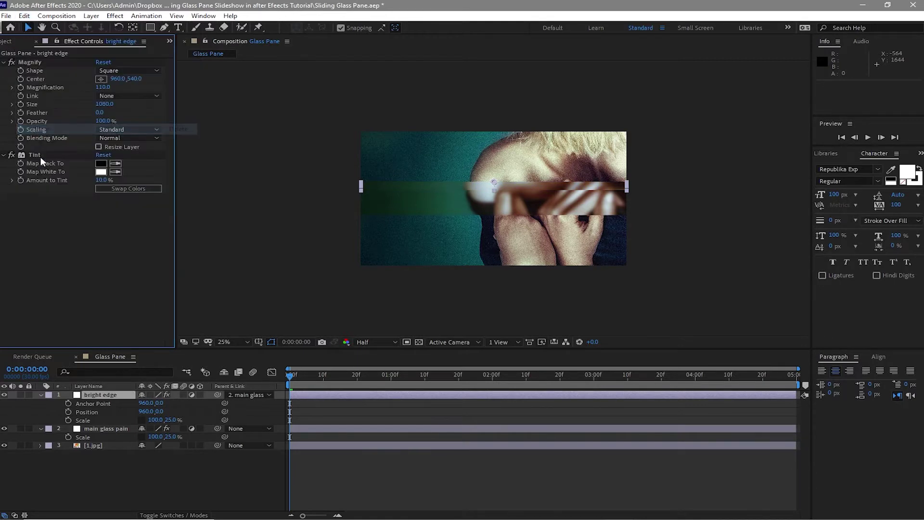
left_click(3, 63)
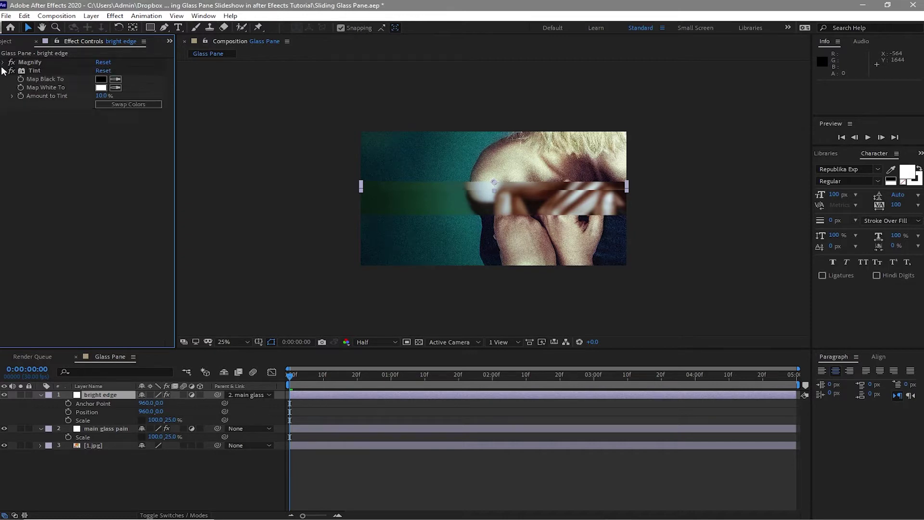
Add a Directional Blur of length 50 to bright edge and set its vertical scale to 2%.
left_click(114, 16)
mouse_move(145, 85)
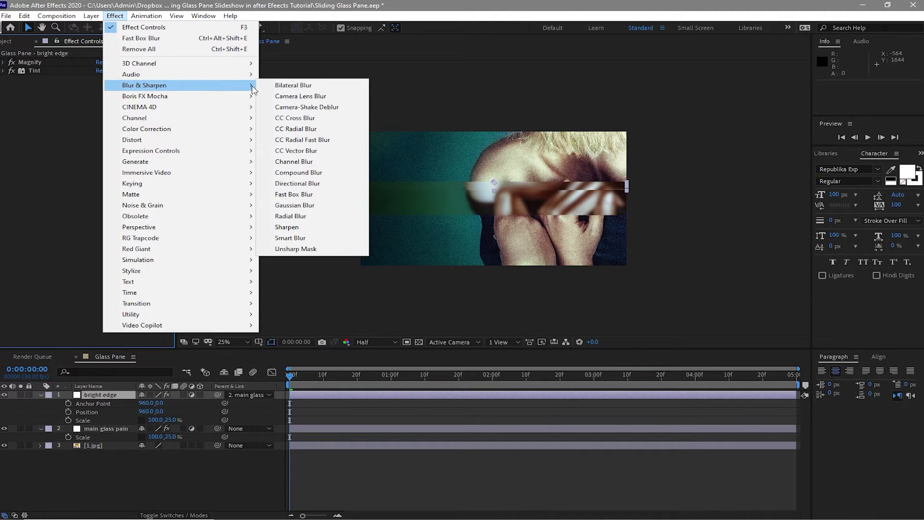
left_click(316, 184)
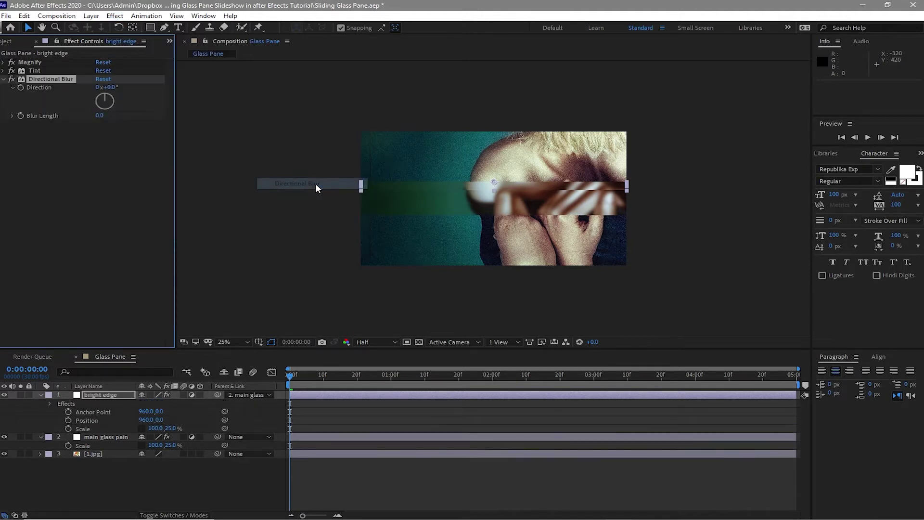
left_click(100, 116)
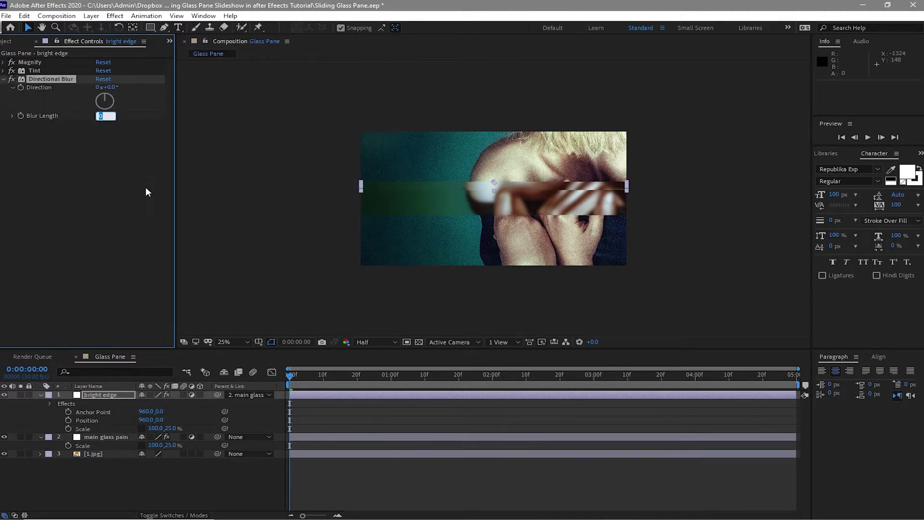
type("50")
left_click(132, 181)
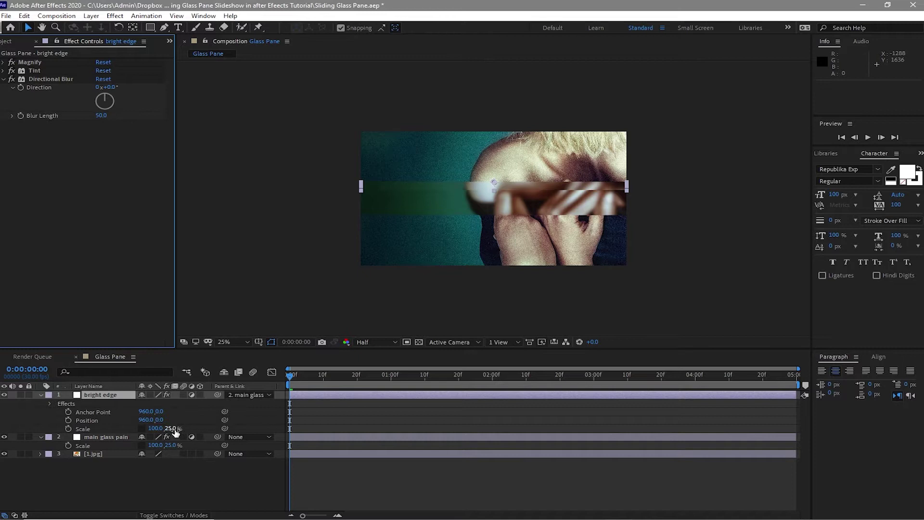
left_click(173, 429)
type("2")
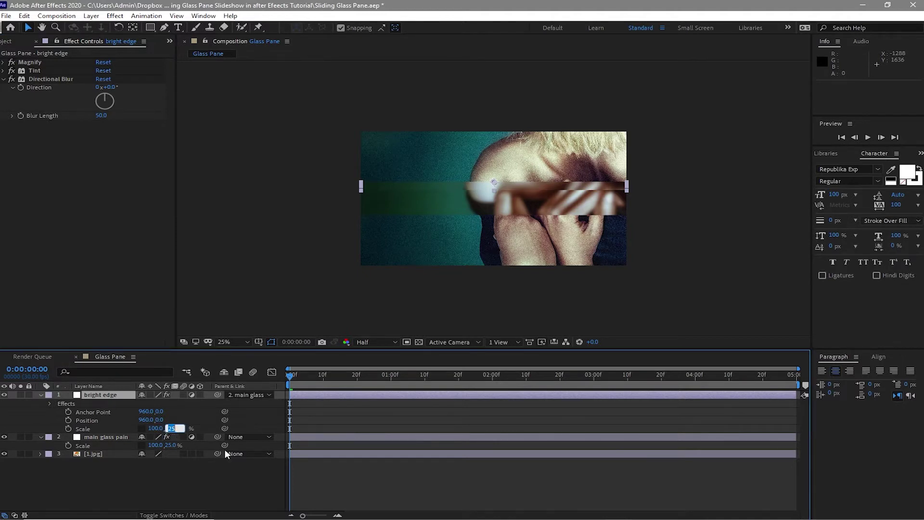
key("Tab")
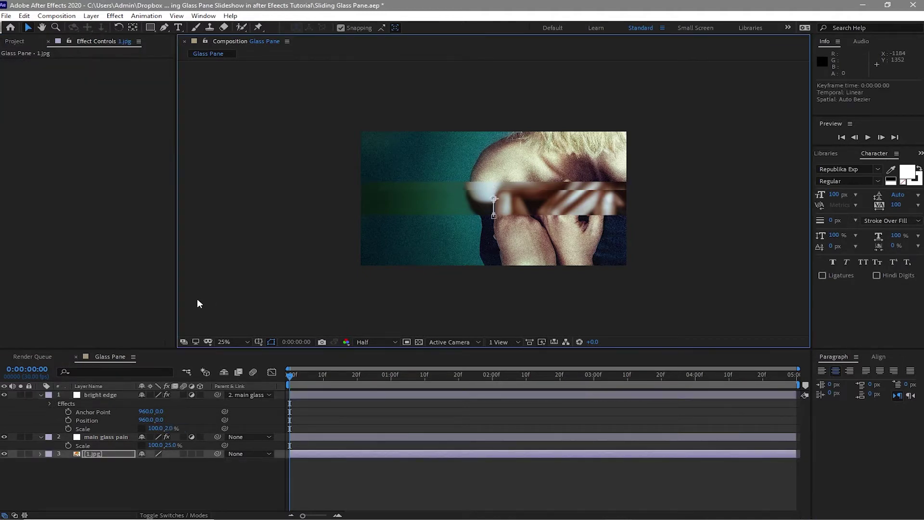
key("Tab")
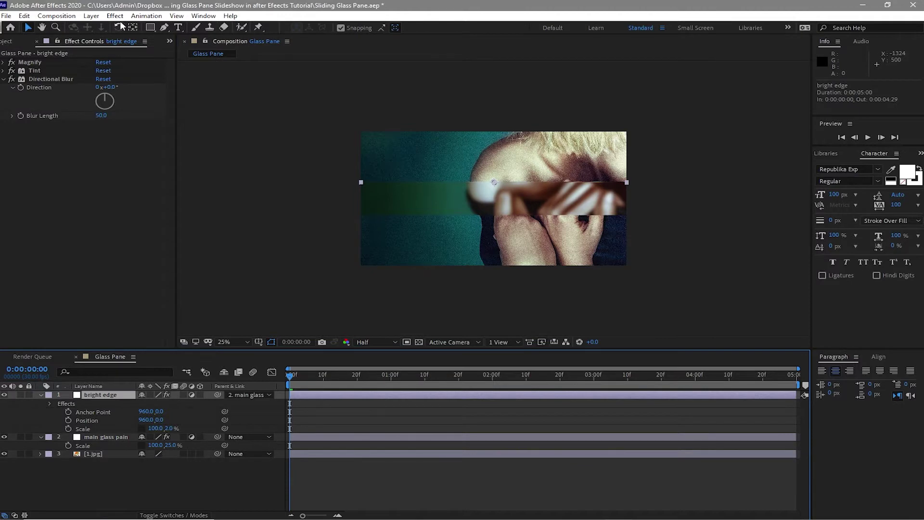
left_click(114, 15)
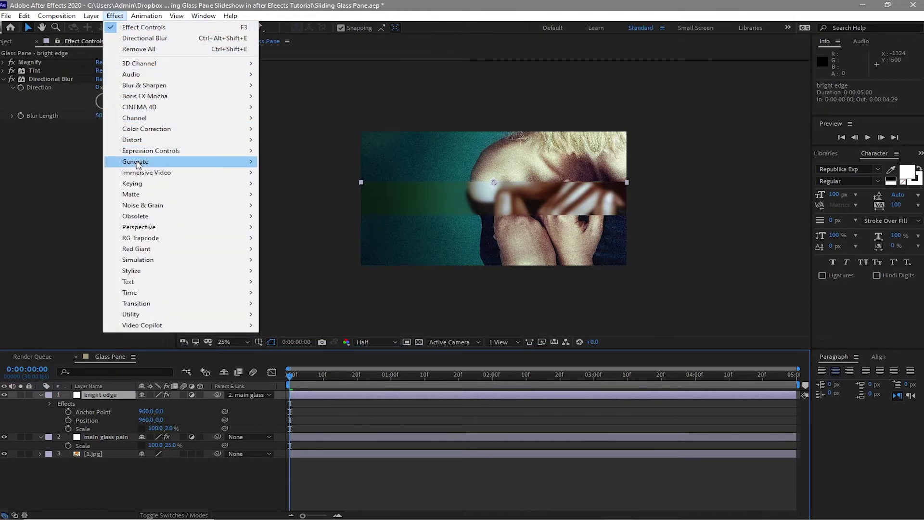
mouse_move(147, 129)
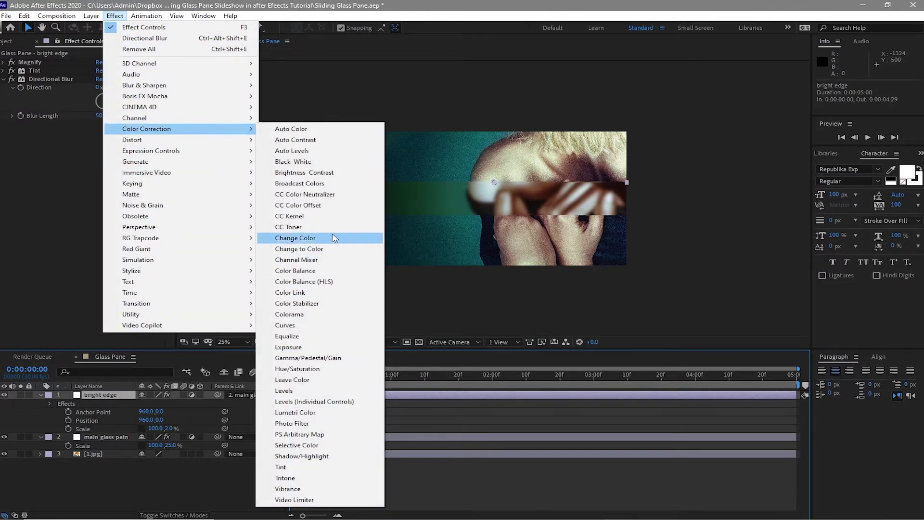
Apply Brightness & Contrast to bright edge, brightness 50 and contrast 30.
left_click(318, 173)
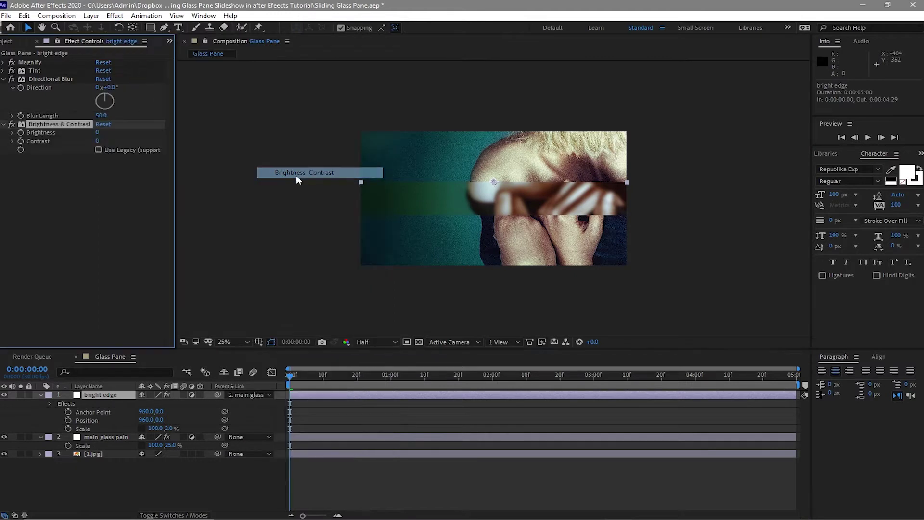
left_click(99, 133)
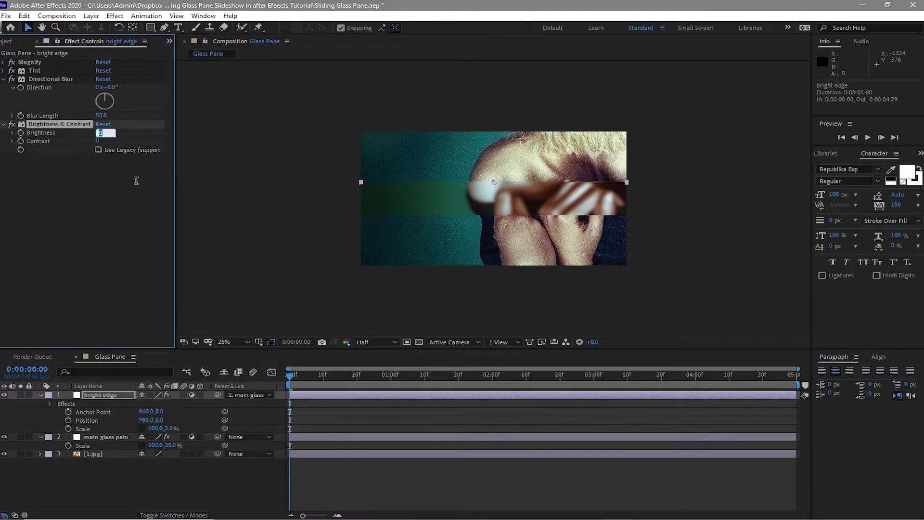
type("5")
type("0")
key("Tab")
type("3")
type("0")
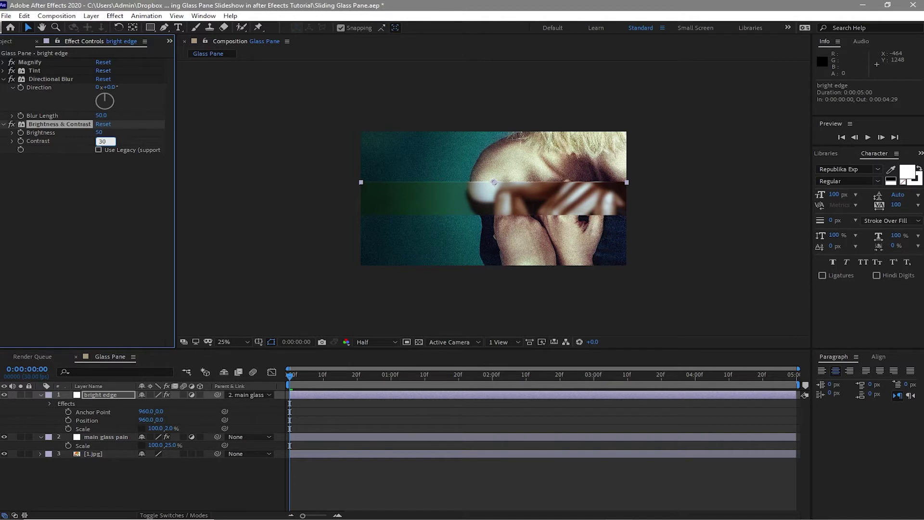
key("Return")
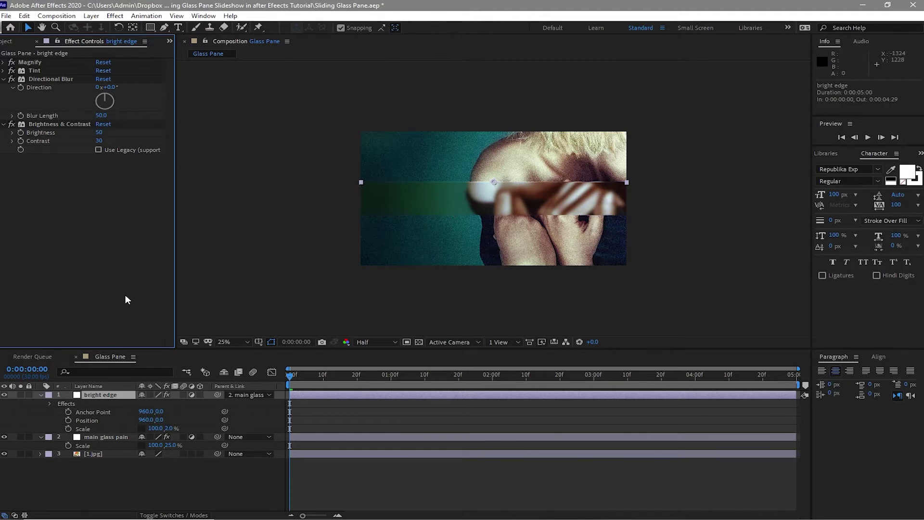
Duplicate bright edge and rename the copy 'dark edge'.
left_click(112, 395)
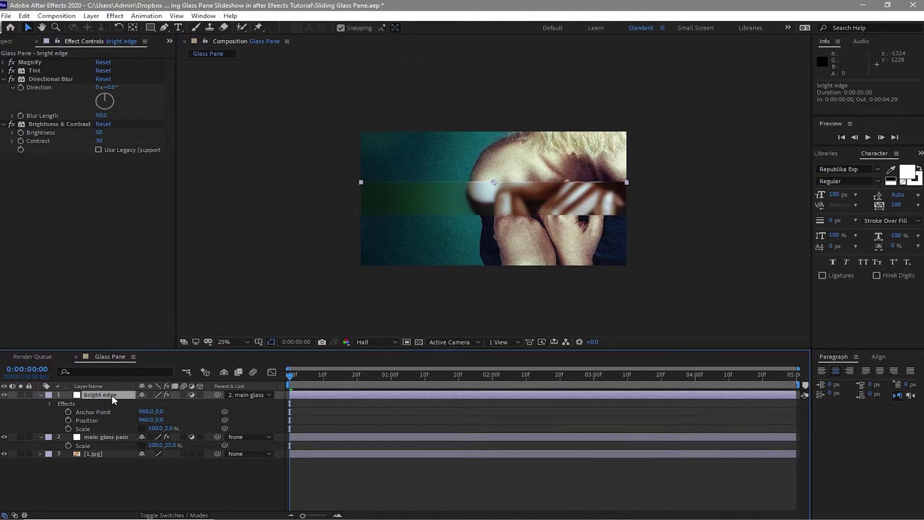
left_click(24, 16)
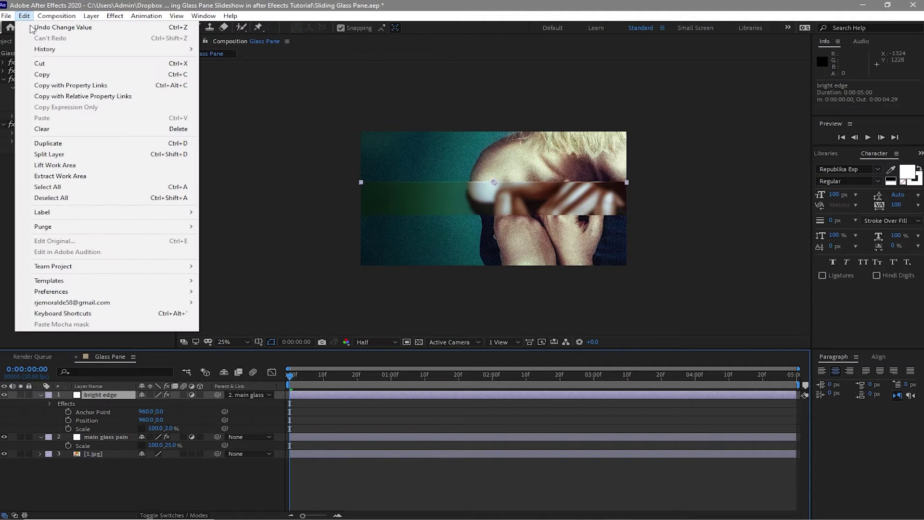
left_click(64, 143)
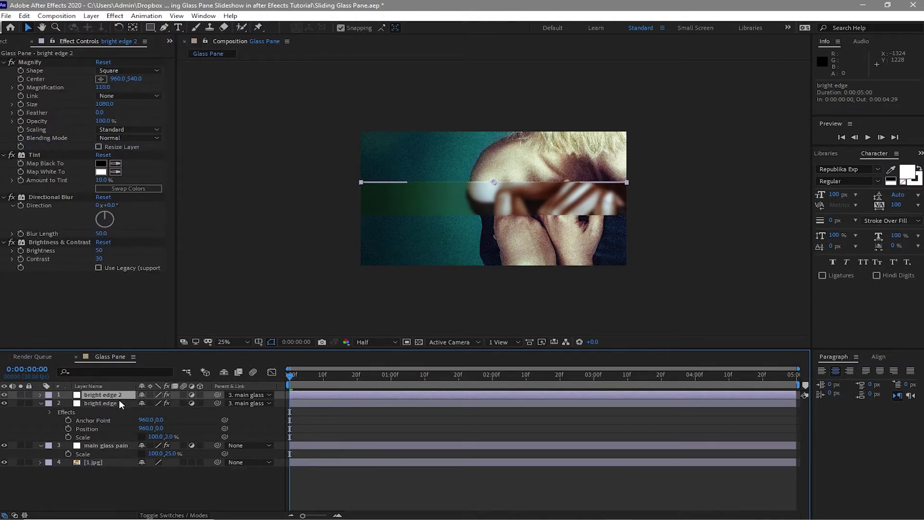
right_click(122, 395)
left_click(143, 378)
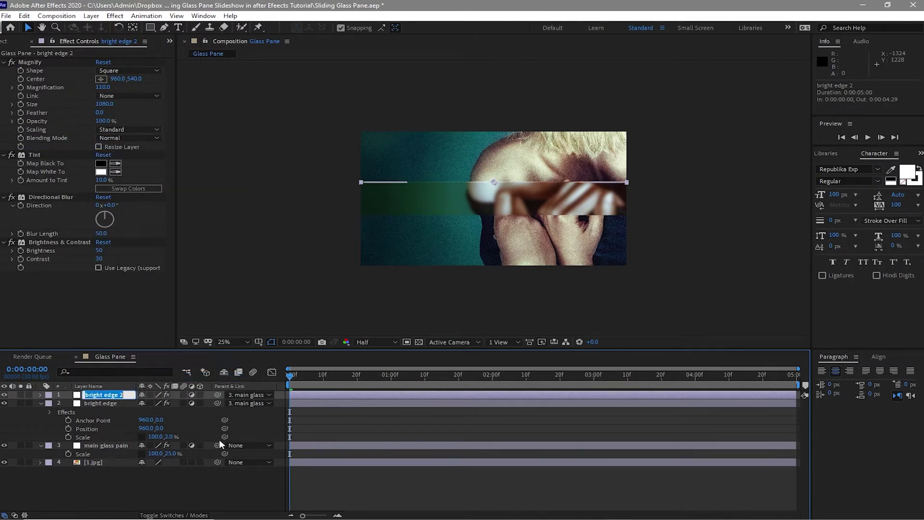
type("dark ")
type("edge")
key("Return")
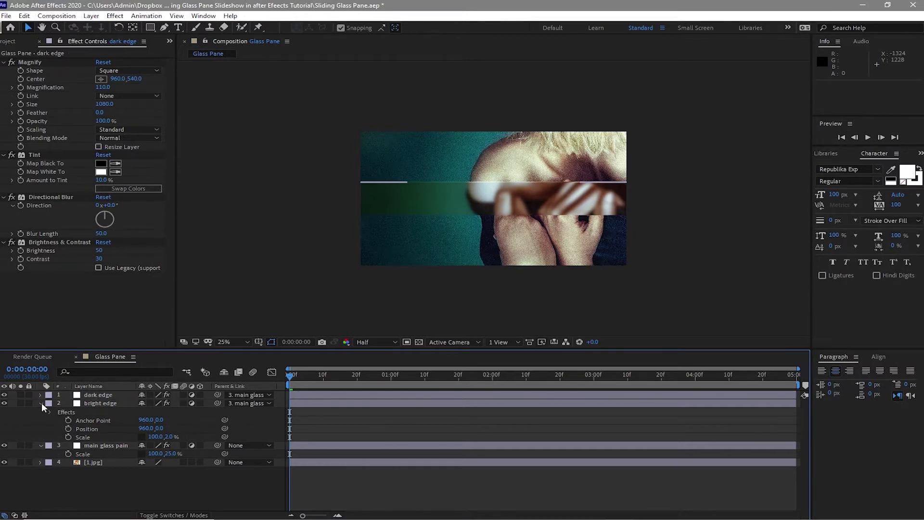
Set dark edge's anchor point and position to 960,1080.
left_click(42, 403)
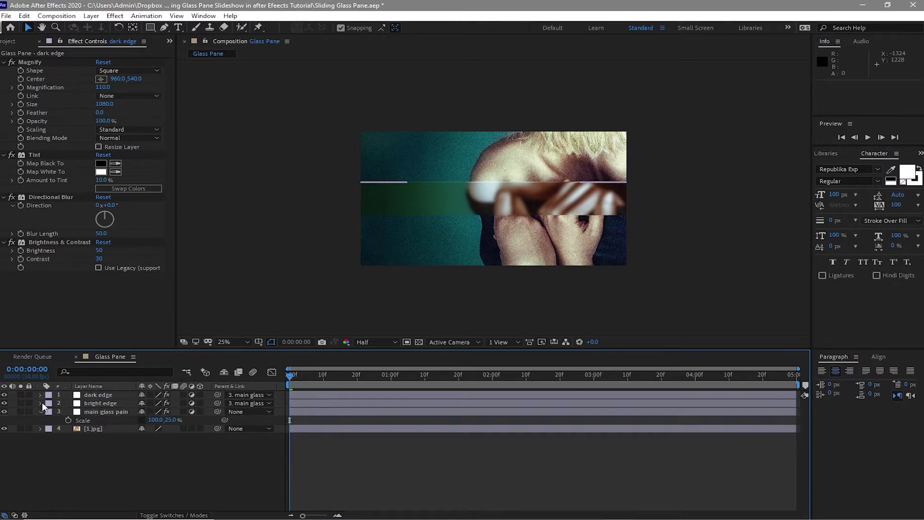
left_click(97, 395)
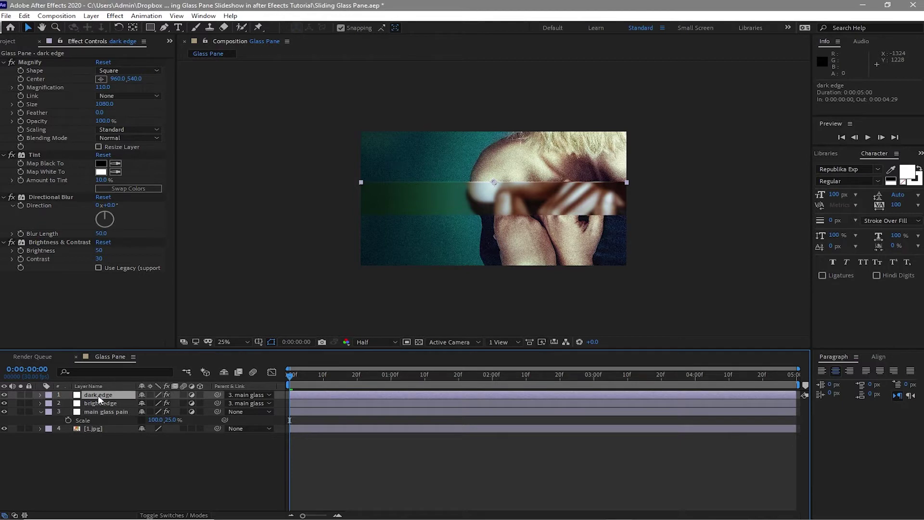
key("a")
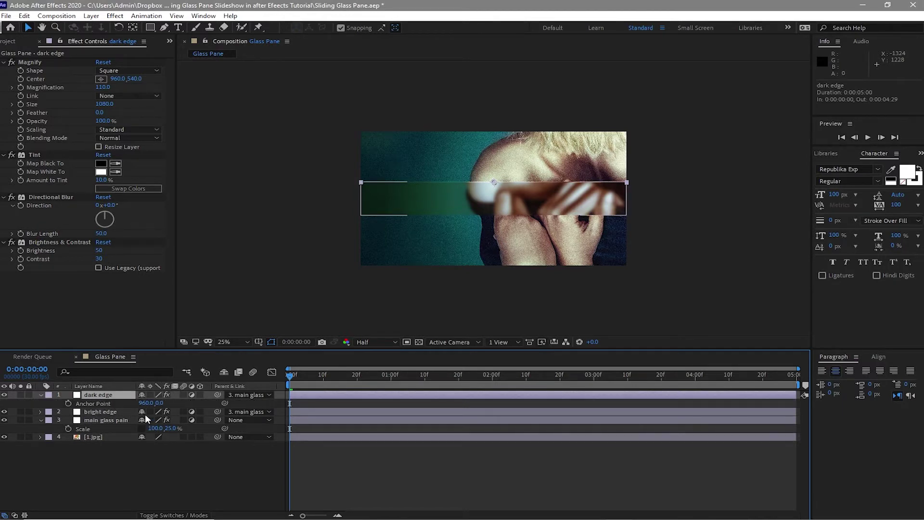
key("shift+s")
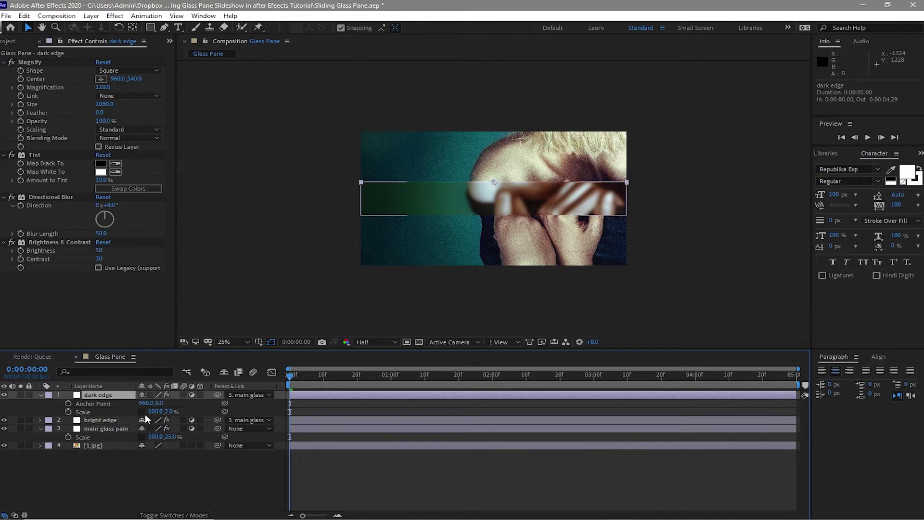
key("shift+p")
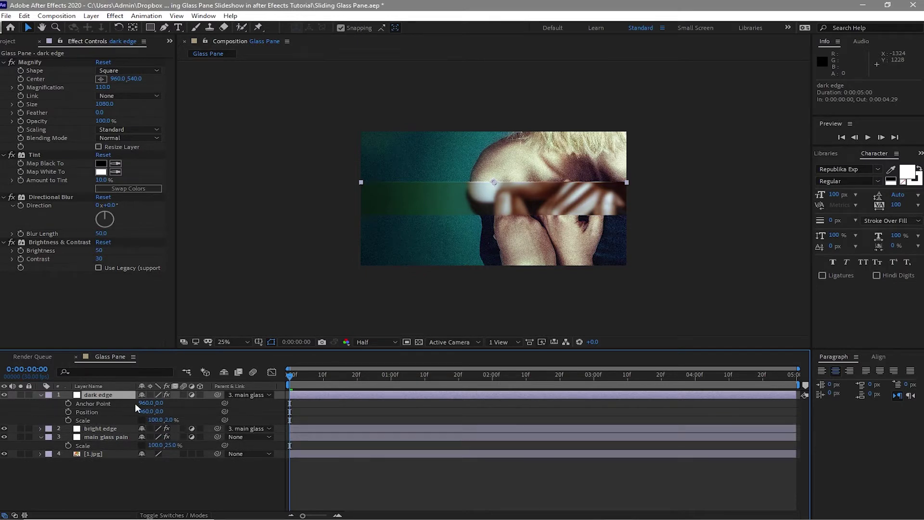
left_click(163, 403)
type("10")
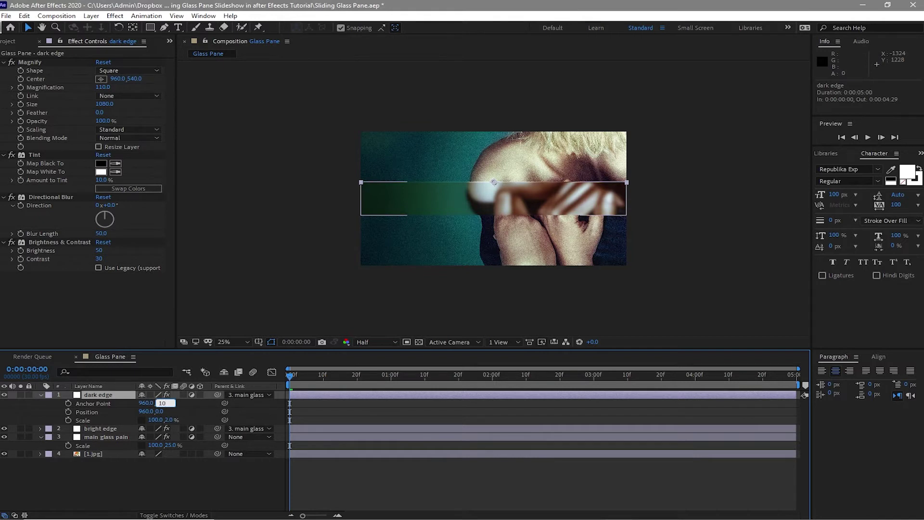
type("8")
type("0")
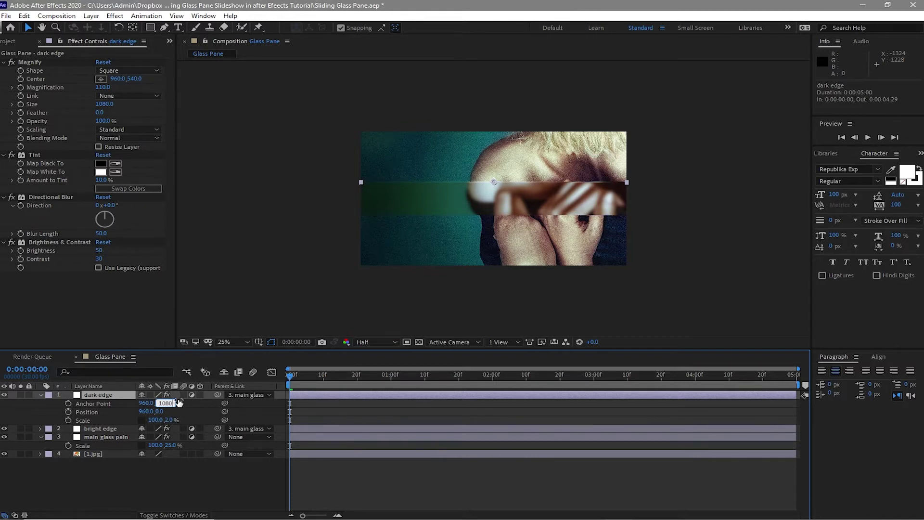
left_click(160, 411)
type("10")
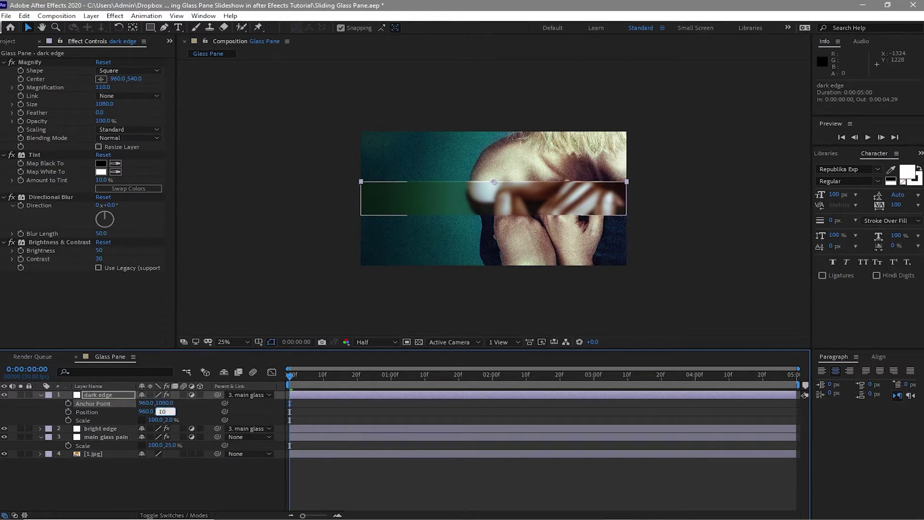
type("80")
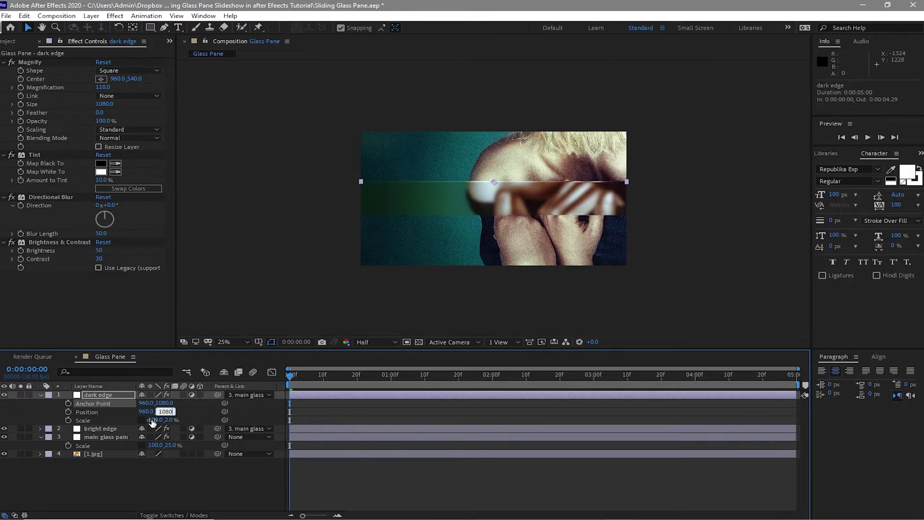
key("Return")
Set dark edge's Brightness & Contrast brightness to -50.
key("KP_4")
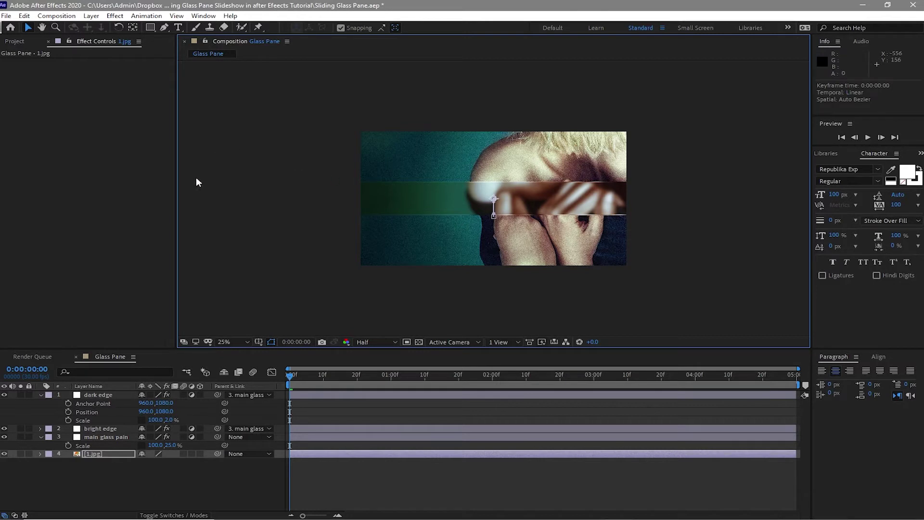
left_click(109, 395)
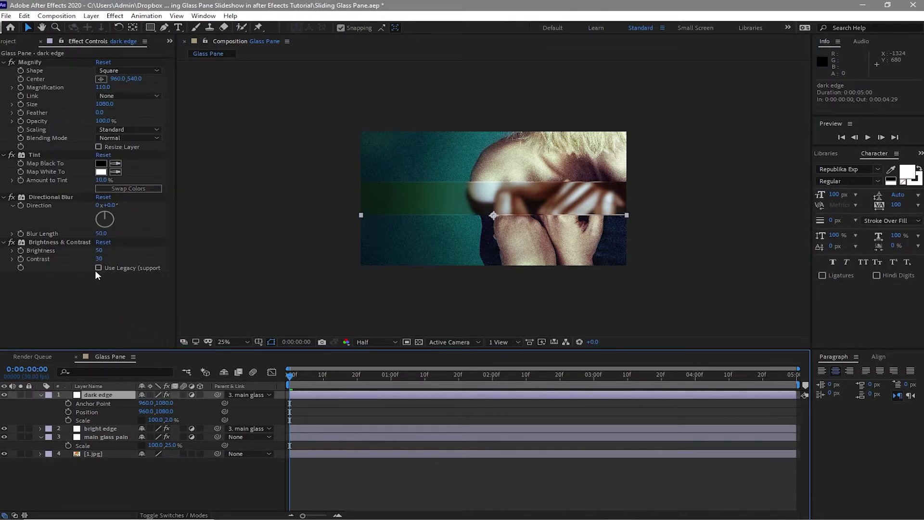
left_click(100, 249)
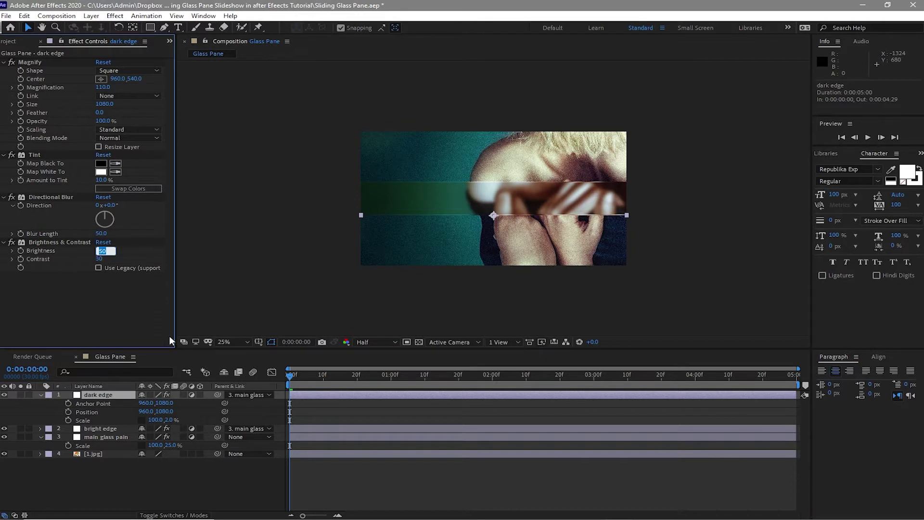
type("-5")
key("Return")
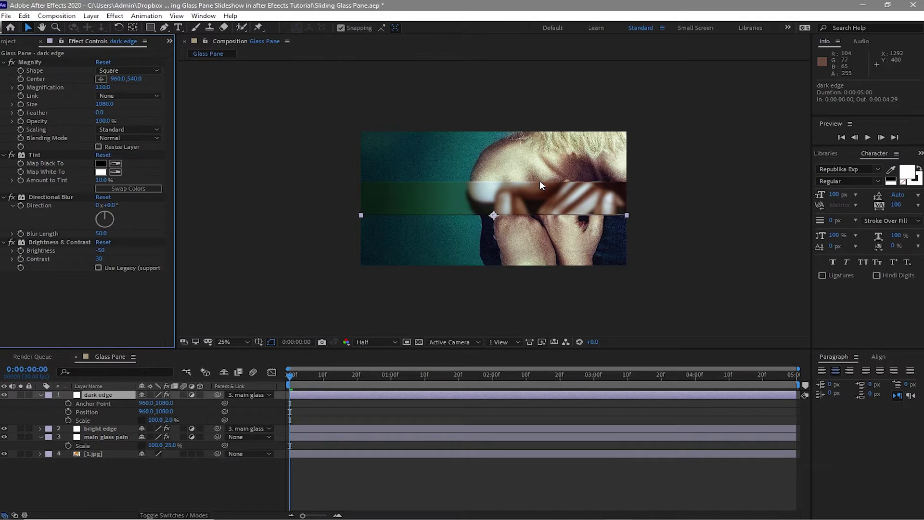
Collapse the open effect settings and the layer properties in the timeline.
left_click(4, 242)
left_click(5, 197)
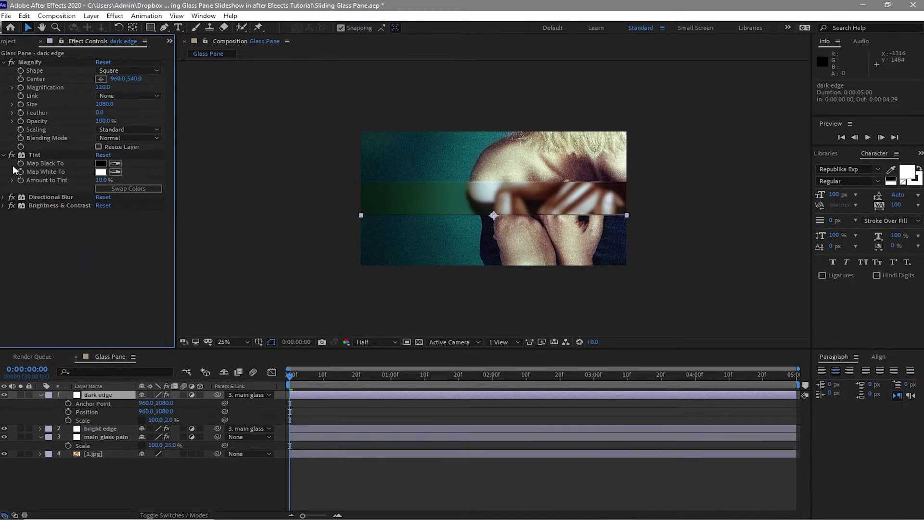
left_click(5, 155)
left_click(6, 62)
left_click(41, 394)
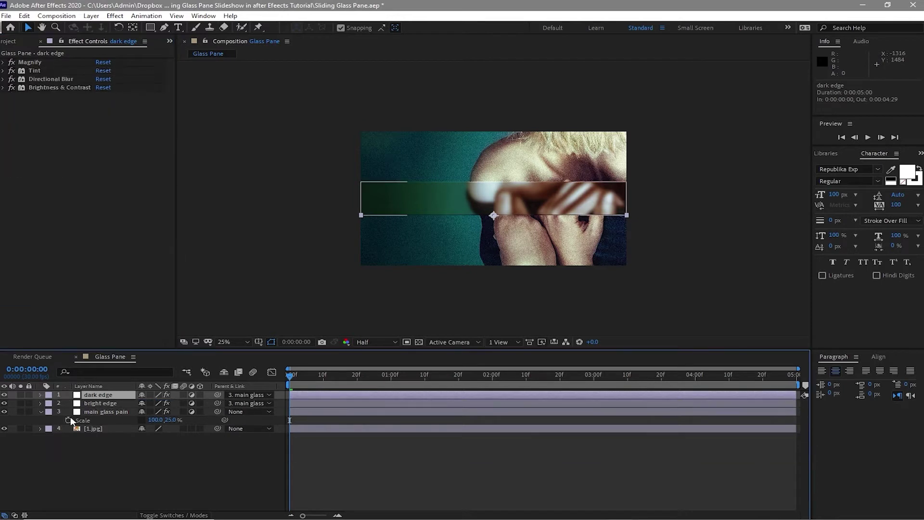
left_click(41, 412)
Duplicate main glass pain and switch the copy off as an adjustment layer.
left_click(102, 411)
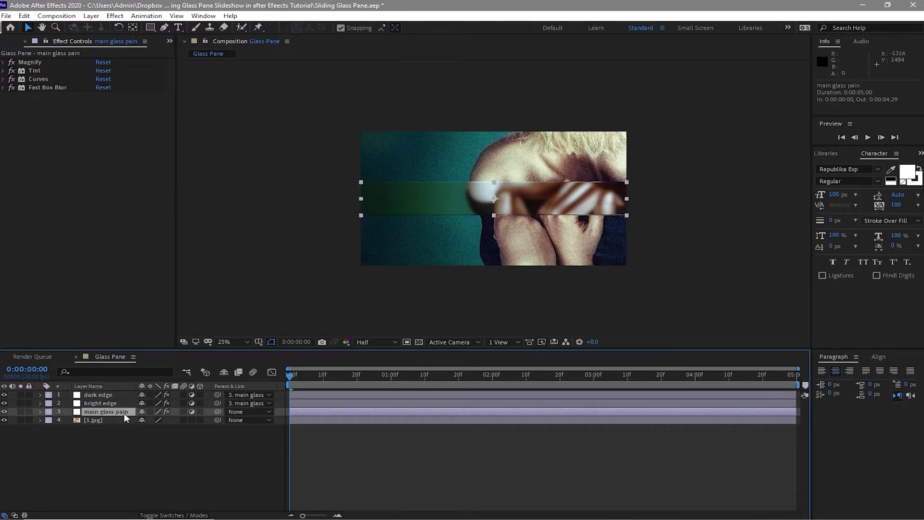
left_click(24, 16)
left_click(48, 142)
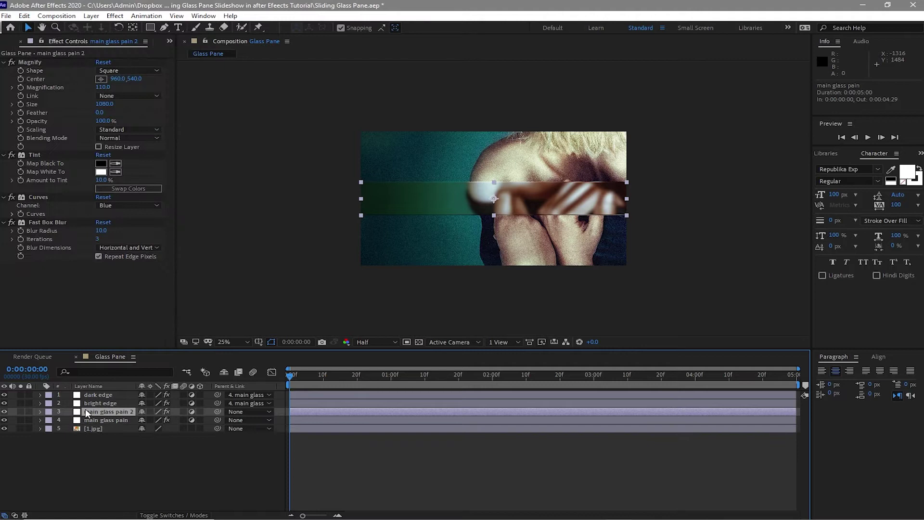
left_click(192, 411)
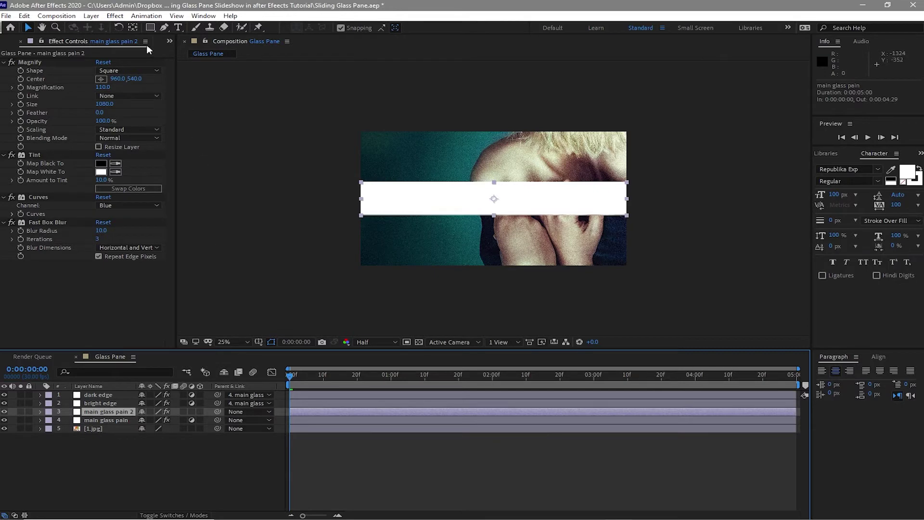
Add a black-to-white Gradient Ramp to main glass pain 2 and collapse its other effects.
left_click(115, 15)
mouse_move(135, 161)
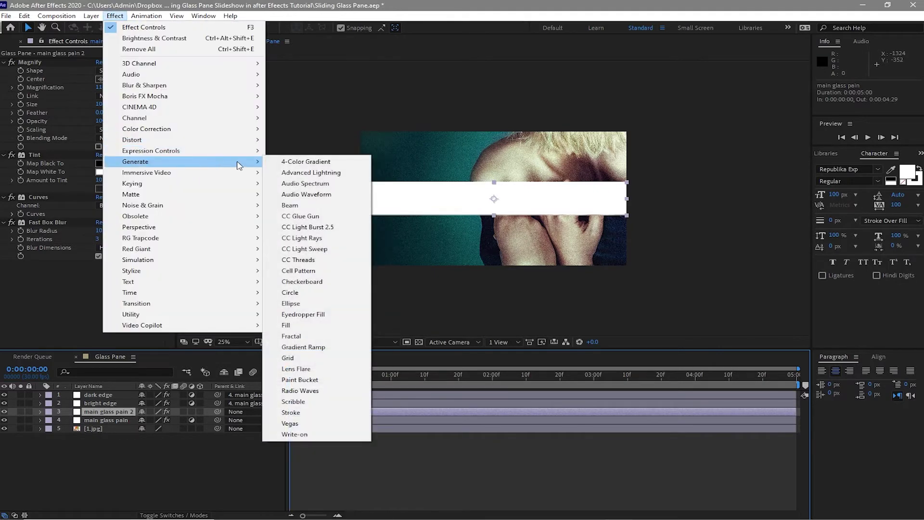
left_click(308, 347)
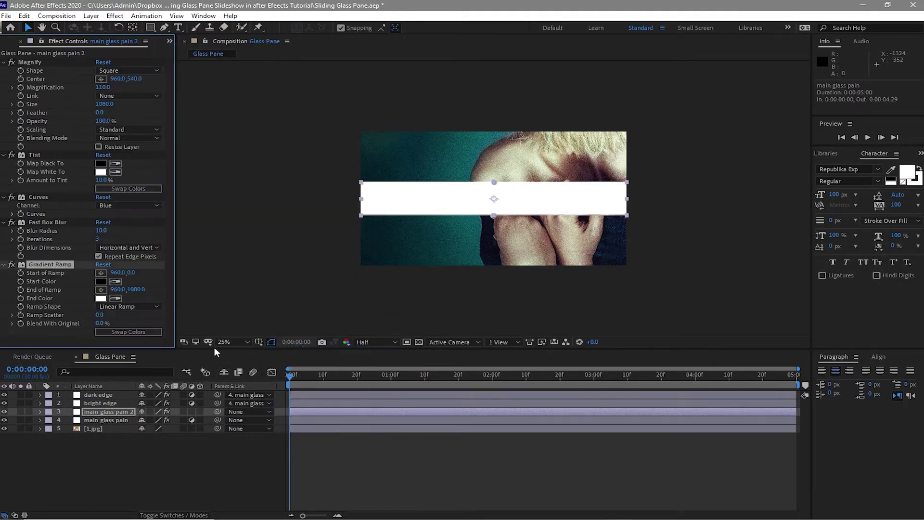
left_click(4, 222)
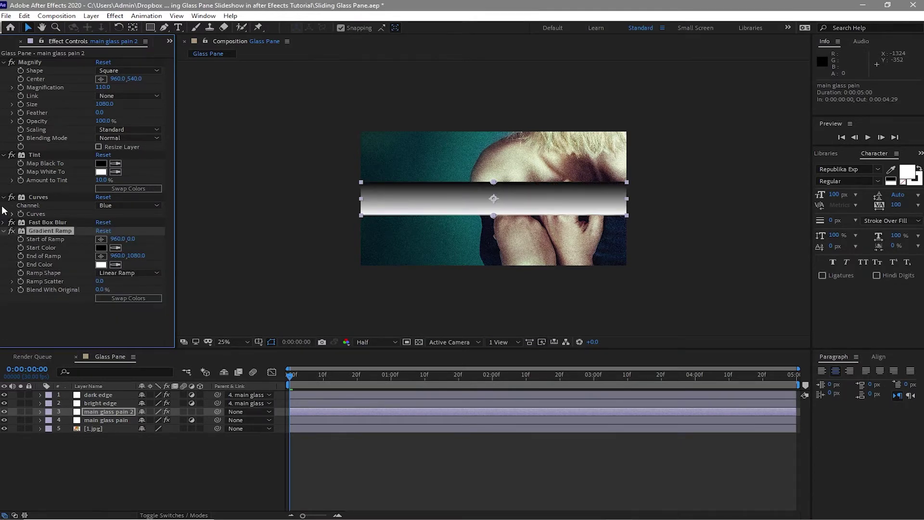
left_click(5, 197)
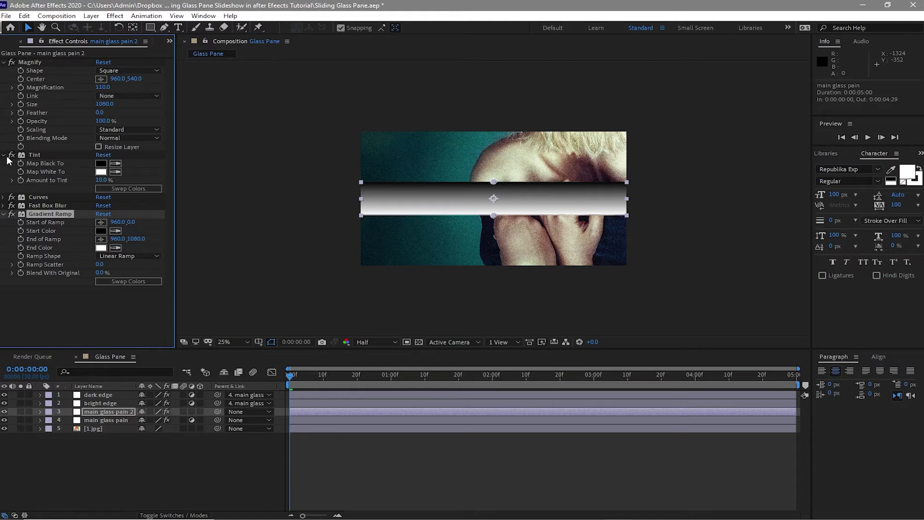
left_click(8, 157)
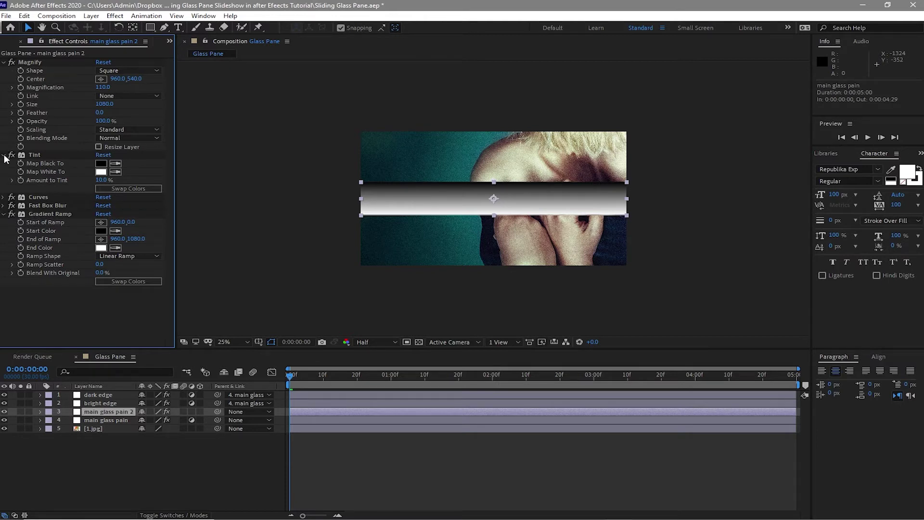
left_click(5, 155)
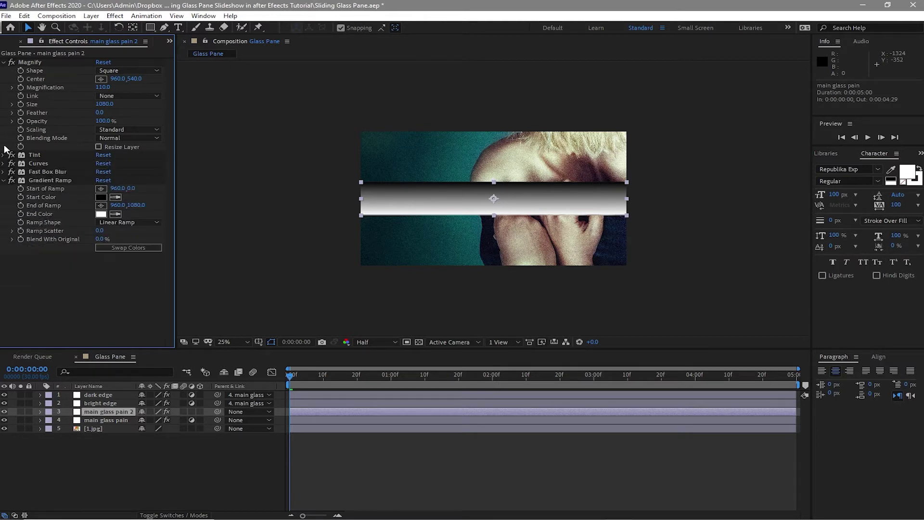
Set the main glass pain 2 layer to Add blending mode.
left_click(10, 63)
left_click(198, 514)
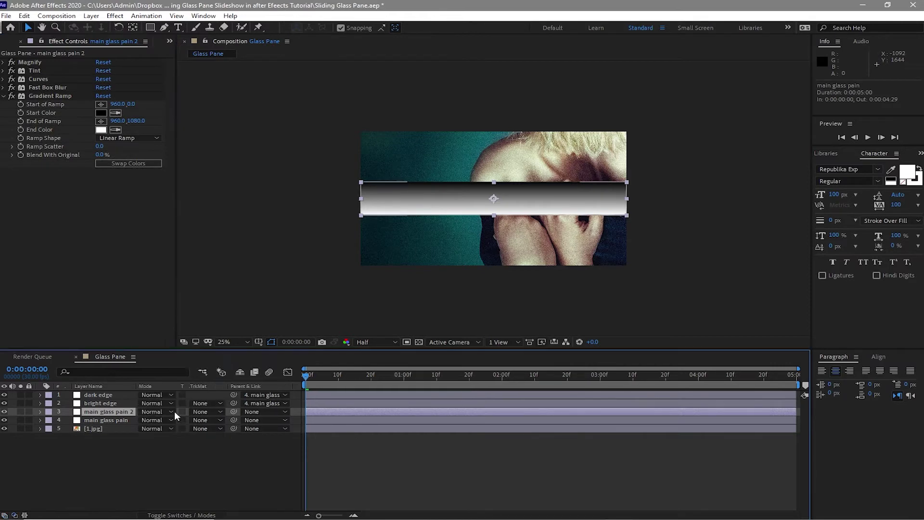
left_click(166, 411)
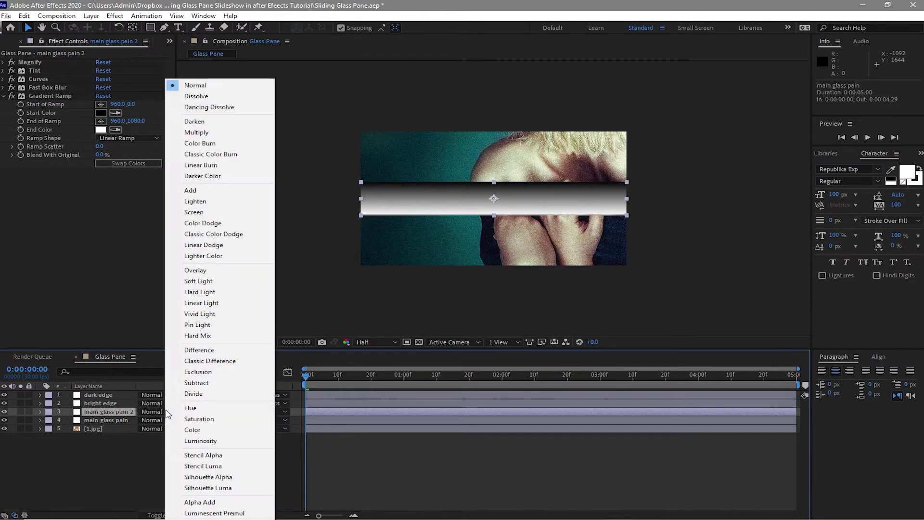
left_click(178, 190)
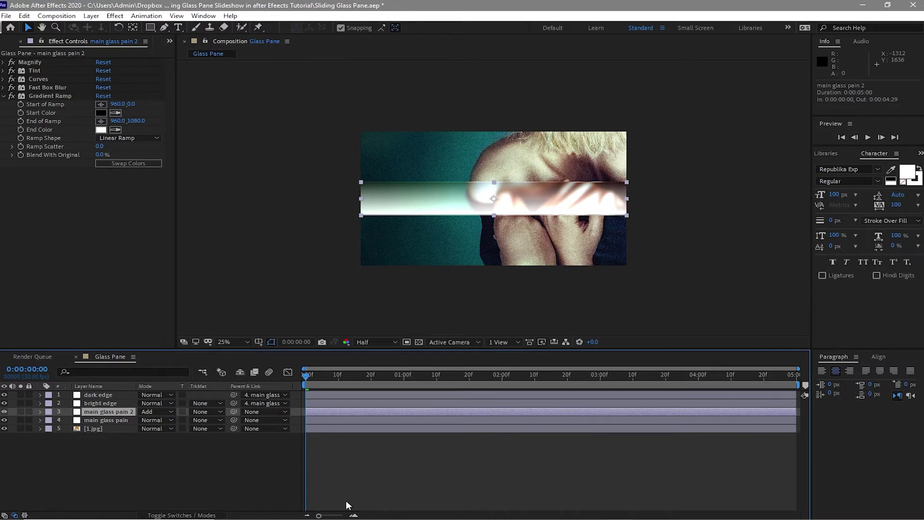
Lower main glass pain 2 opacity to 10% and select the four glass and edge layers.
key("t")
left_click(147, 420)
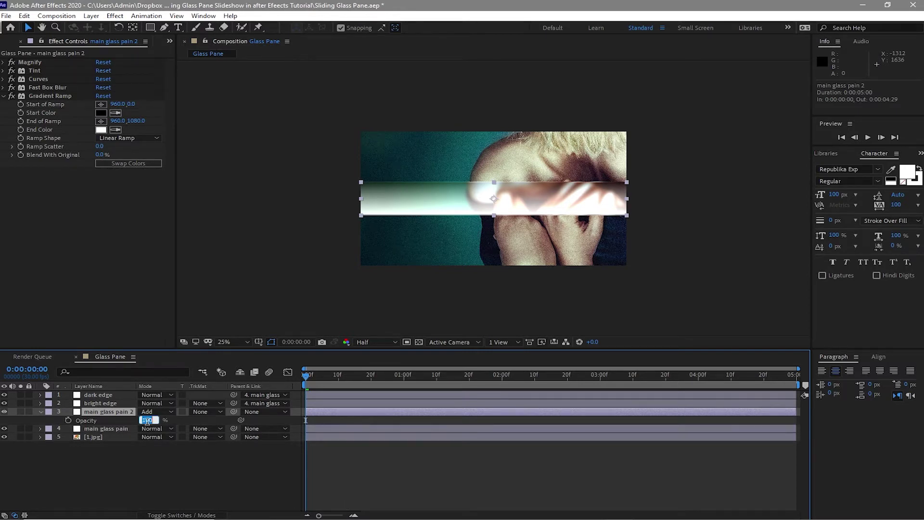
type("1")
type("0")
key("Return")
key("t")
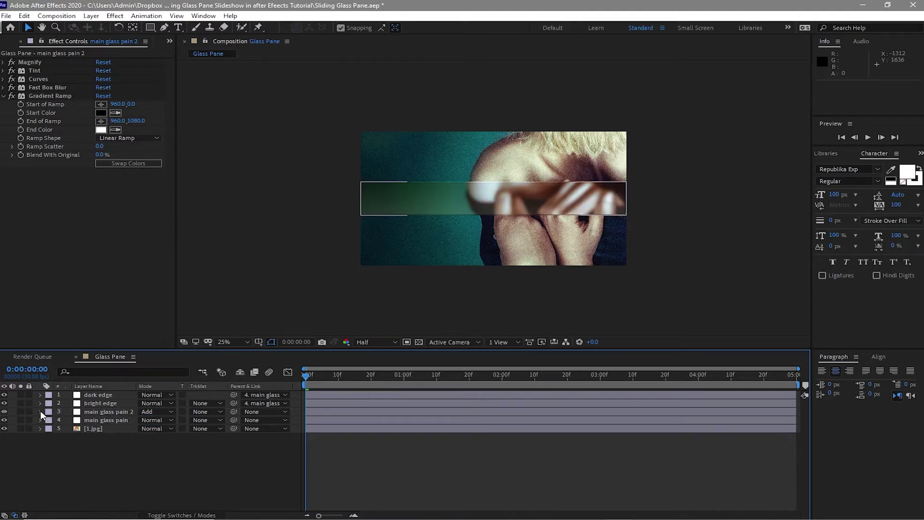
key("F2")
left_click_drag(67, 394, 81, 417)
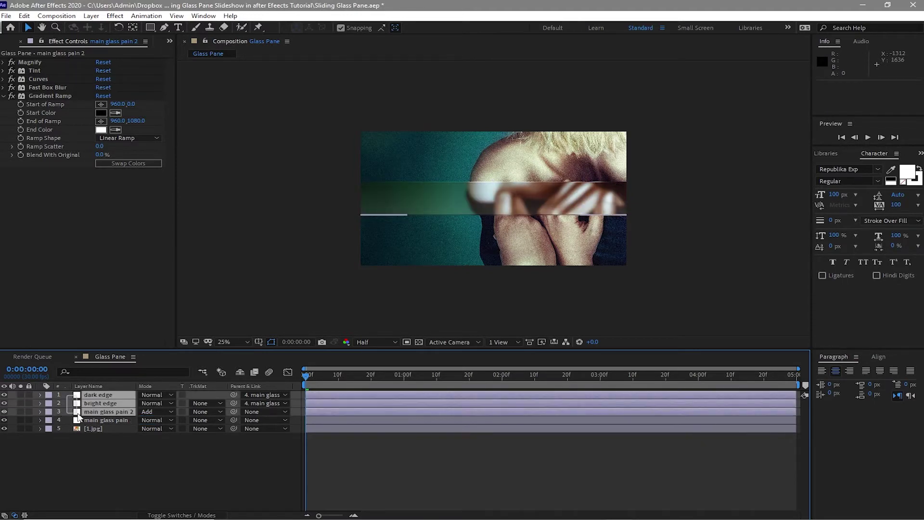
Pre-compose the four selected layers into 'glass pane', moving all attributes.
right_click(101, 416)
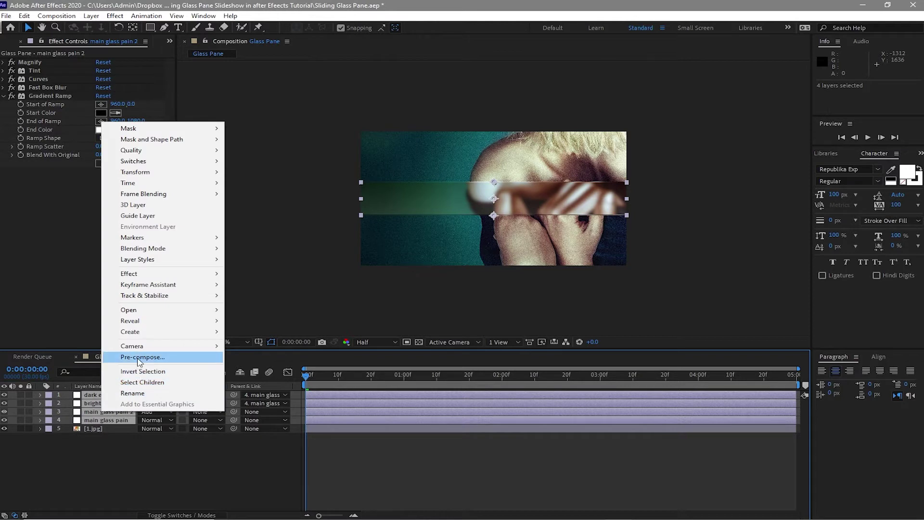
left_click(137, 357)
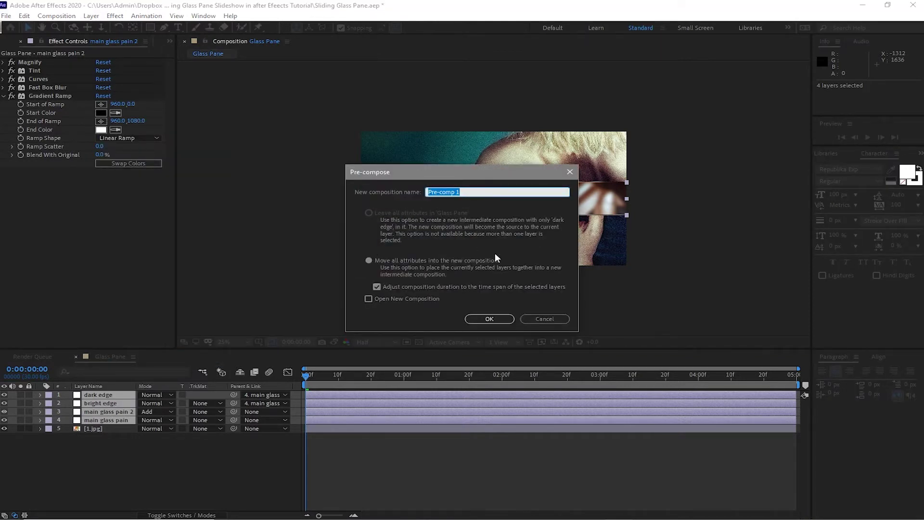
type("glass")
type("c")
type("pane")
left_click(369, 260)
left_click(473, 320)
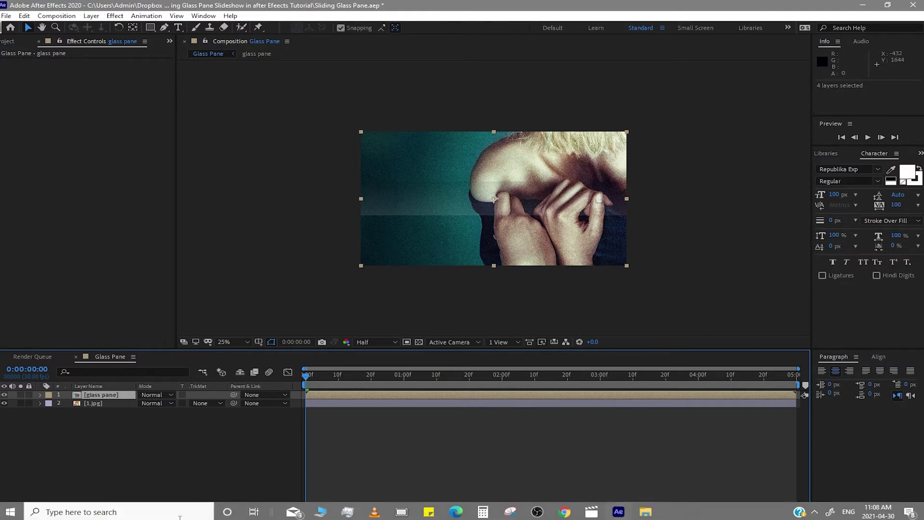
Enable Collapse Transformations and 3D Layer on the glass pane layer.
left_click(193, 513)
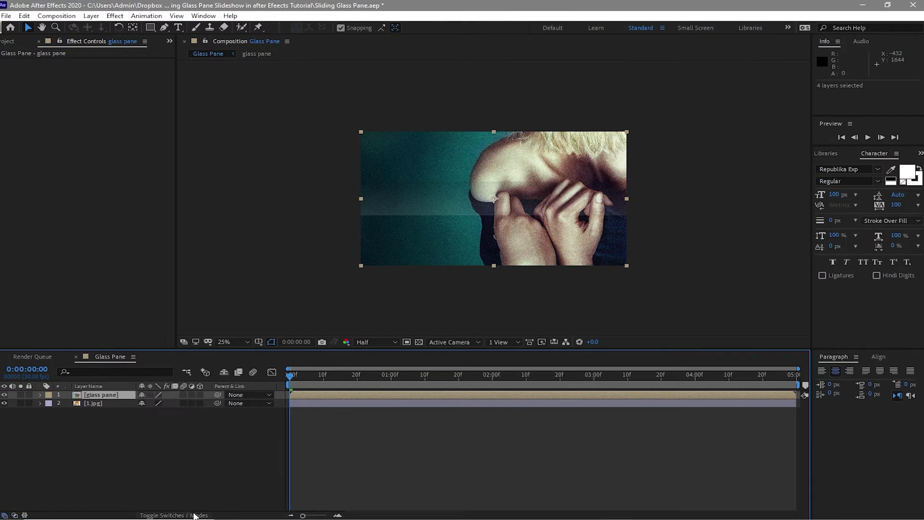
left_click(149, 395)
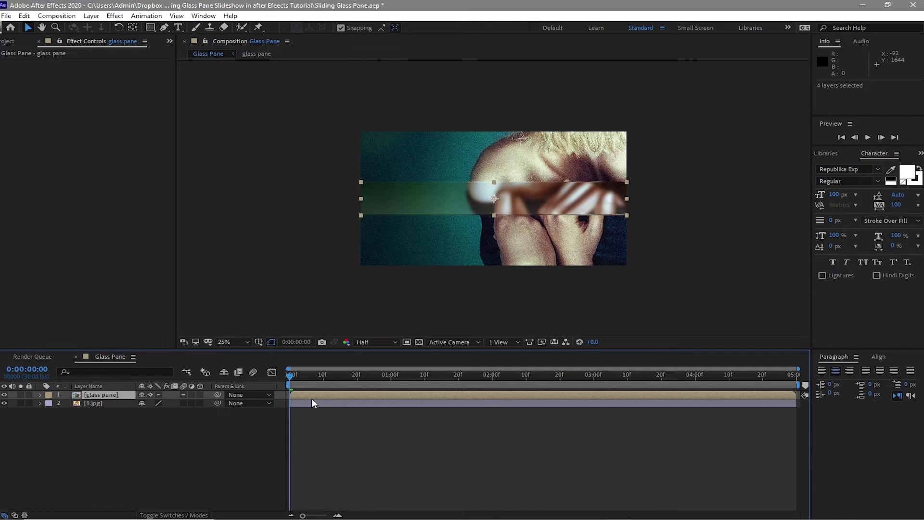
left_click(509, 434)
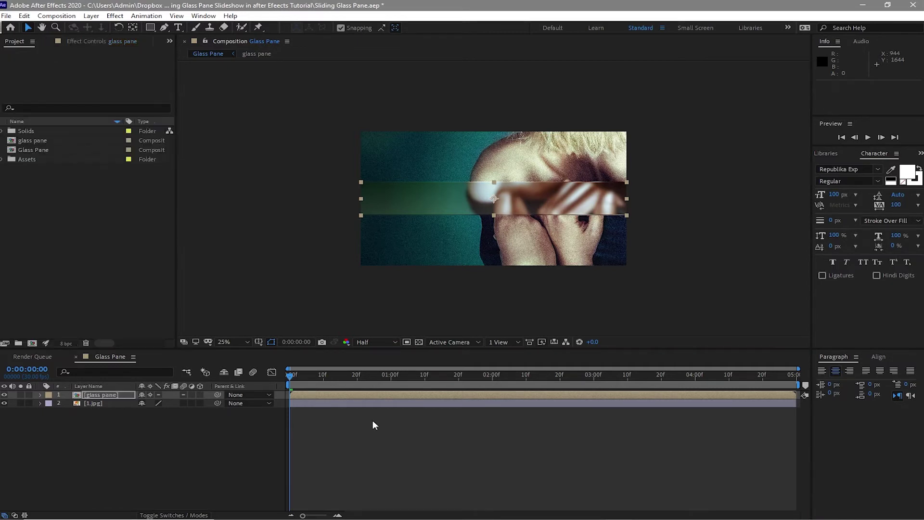
left_click(201, 394)
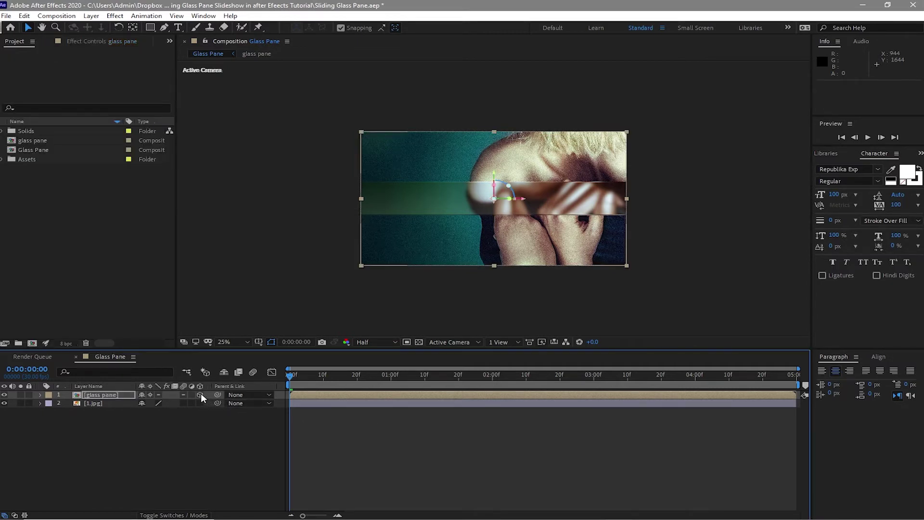
Open the glass pane composition and select the misspelled glass layer.
double_click(123, 393)
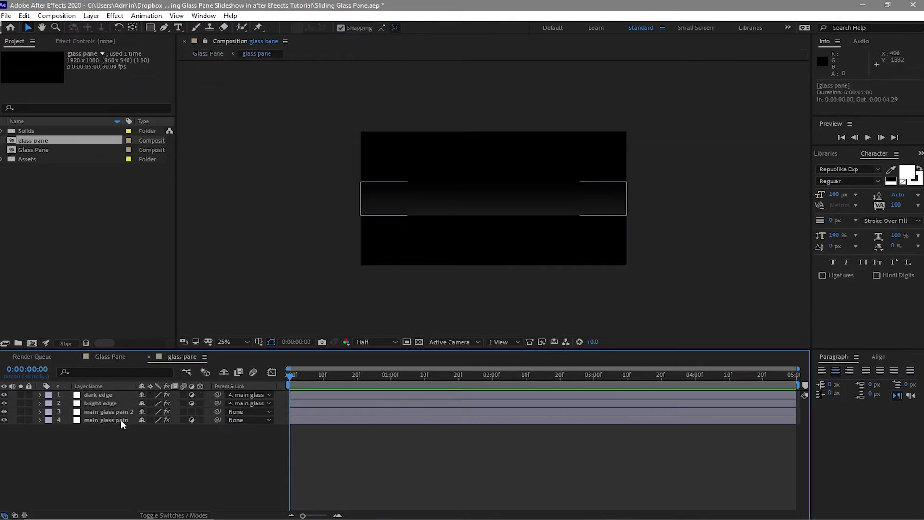
left_click(121, 419)
left_click(163, 458)
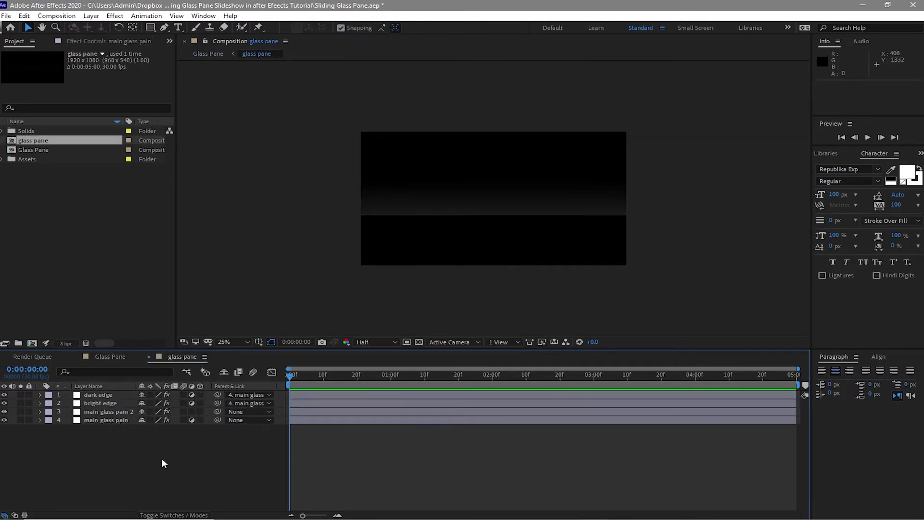
left_click(115, 420)
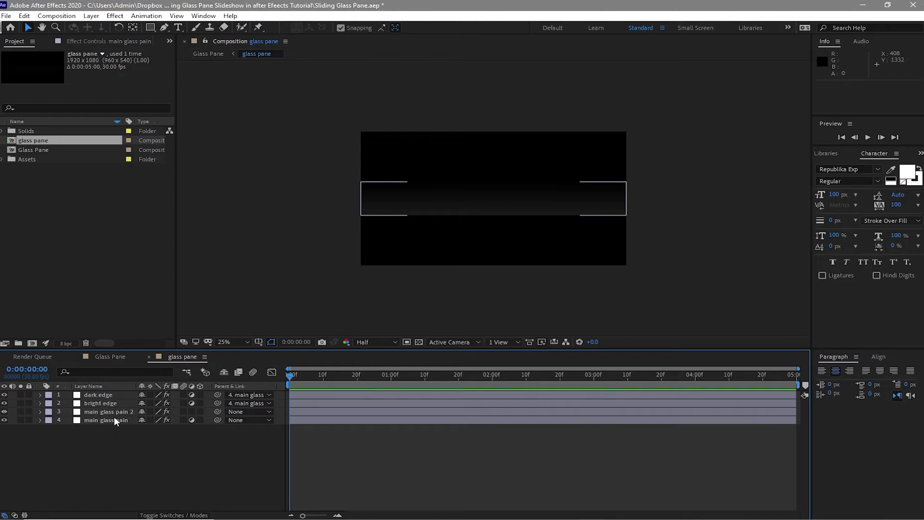
Rename main glass pain 2 to 'main glass pane'.
right_click(119, 413)
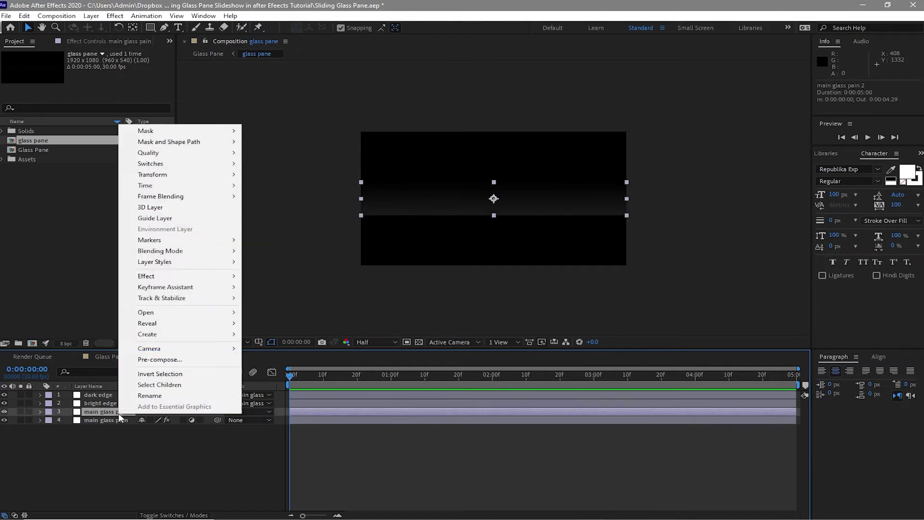
left_click(133, 395)
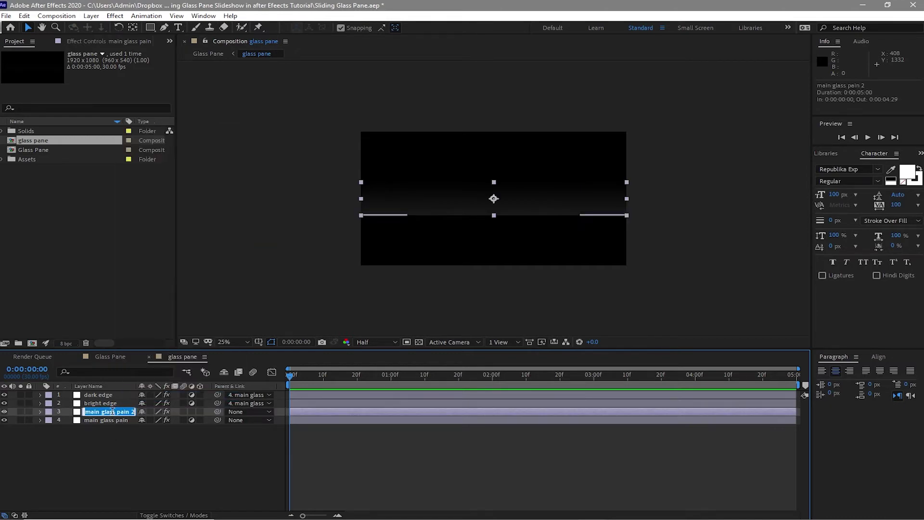
left_click(124, 412)
key("BackSpace")
key("BackSpace")
key("BackSpace")
type("ne")
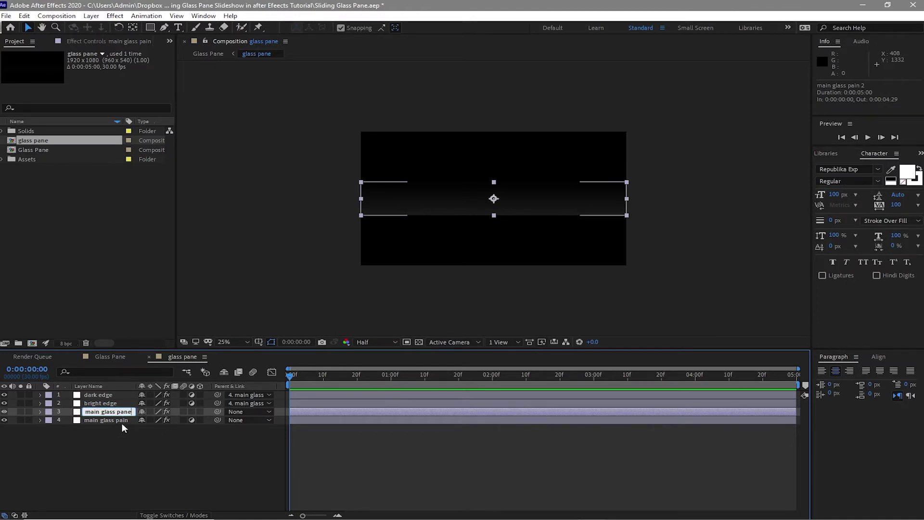
key("Tab")
Rename the next layer to 'main glass pane' and return to Glass Pane.
key("Right")
key("BackSpace")
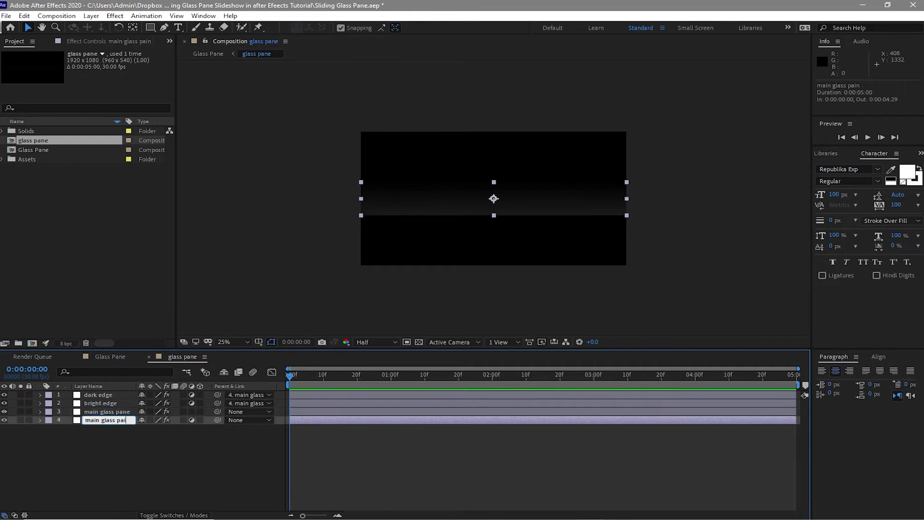
key("BackSpace")
type("n")
type("e")
key("Return")
key("ctrl+w")
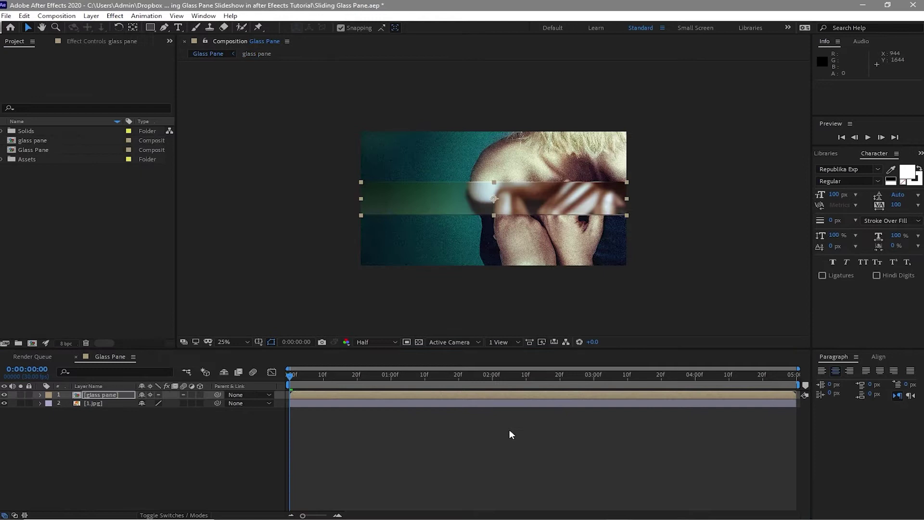
left_click(201, 394)
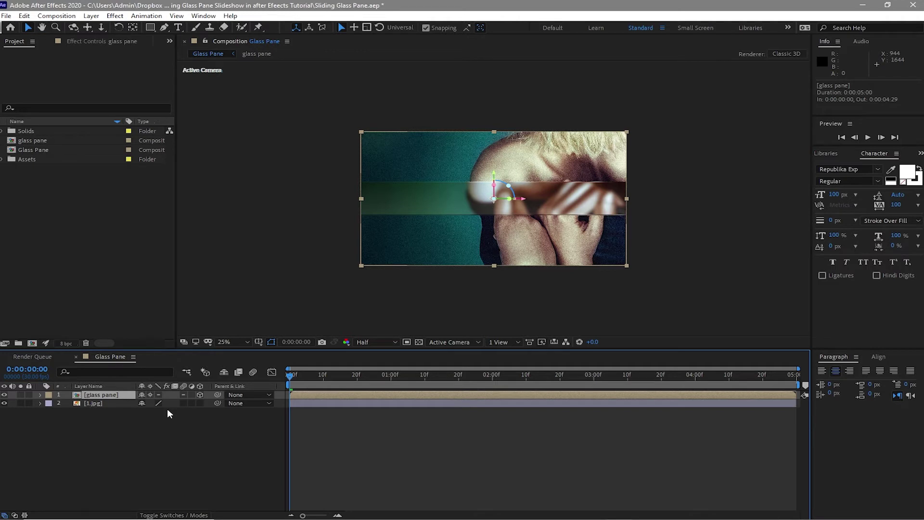
key("r")
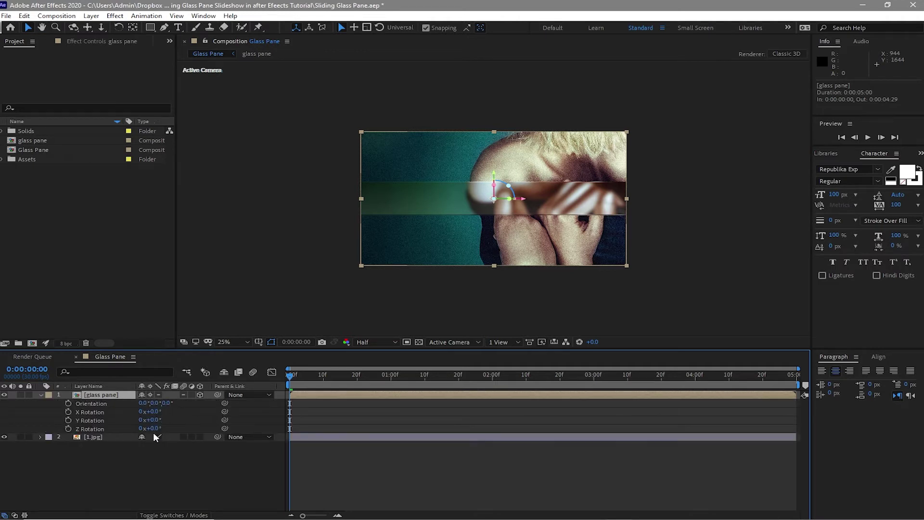
left_click(153, 428)
type("6")
type("0")
left_click(40, 396)
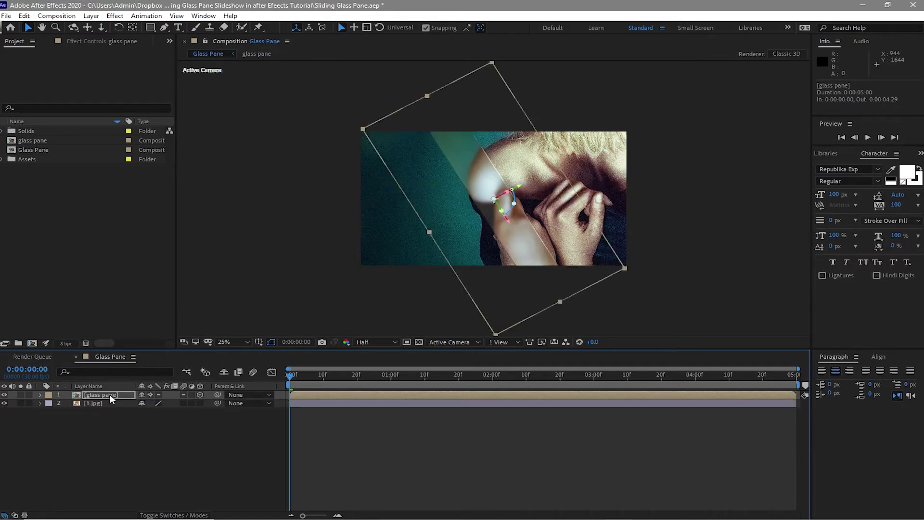
left_click(24, 15)
left_click(48, 144)
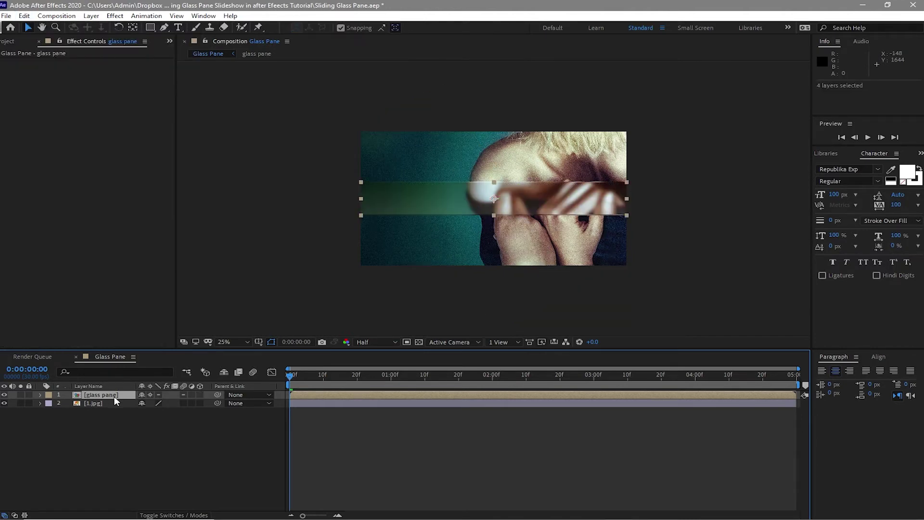
Duplicate the glass pane layer into six copies, then select all six.
left_click(24, 15)
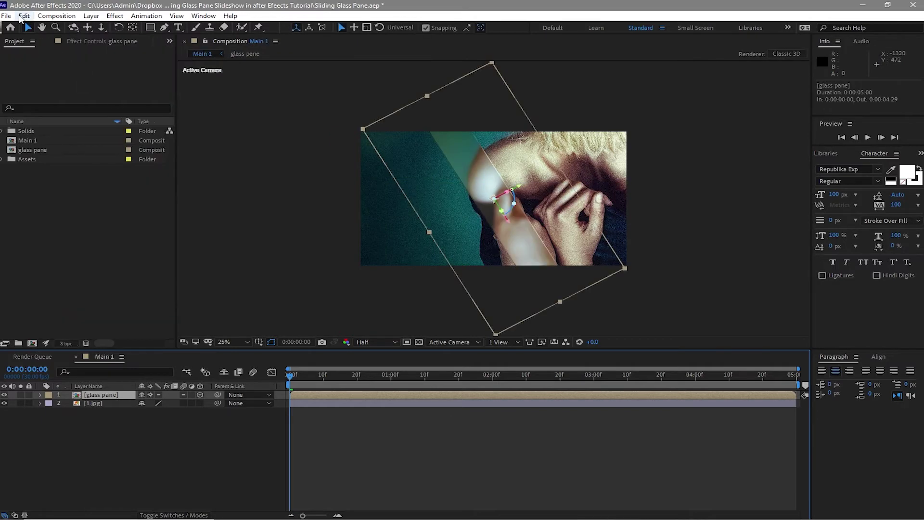
left_click(24, 16)
left_click(48, 143)
left_click(24, 16)
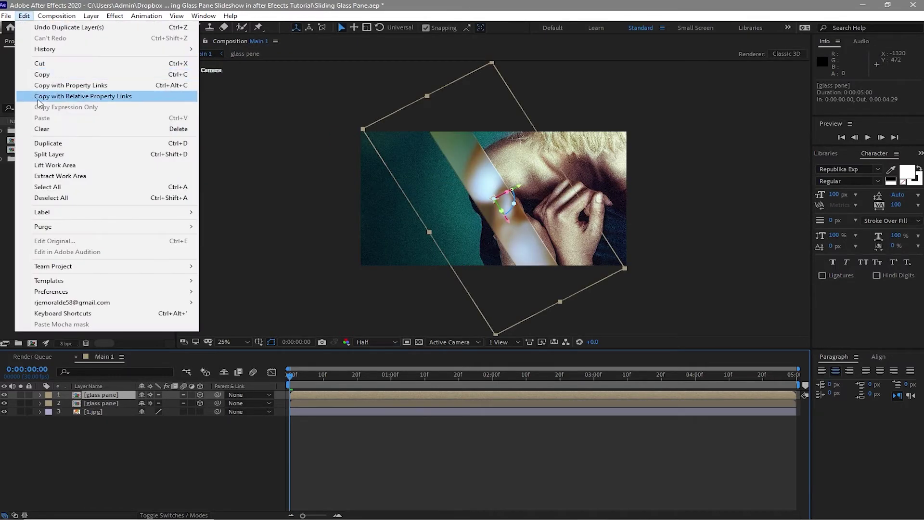
left_click(48, 143)
left_click(24, 15)
left_click(48, 143)
left_click(24, 16)
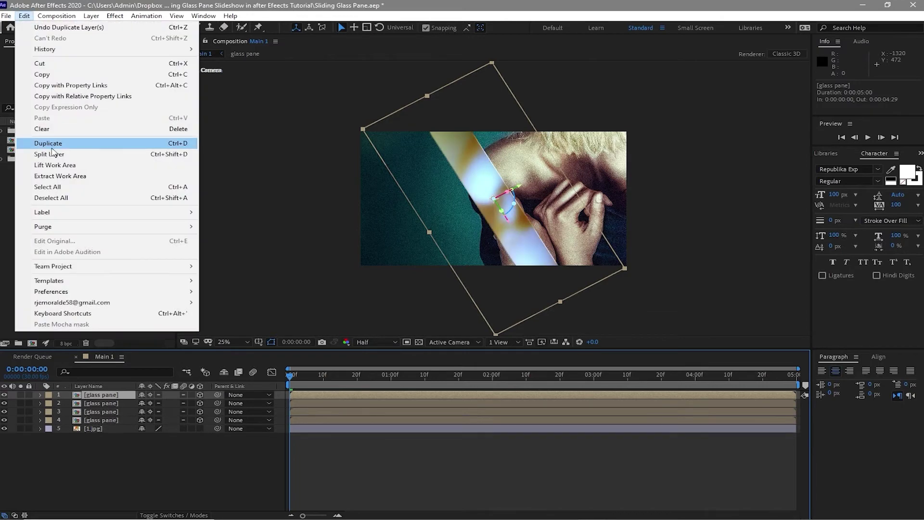
left_click(47, 143)
left_click(23, 15)
left_click(47, 143)
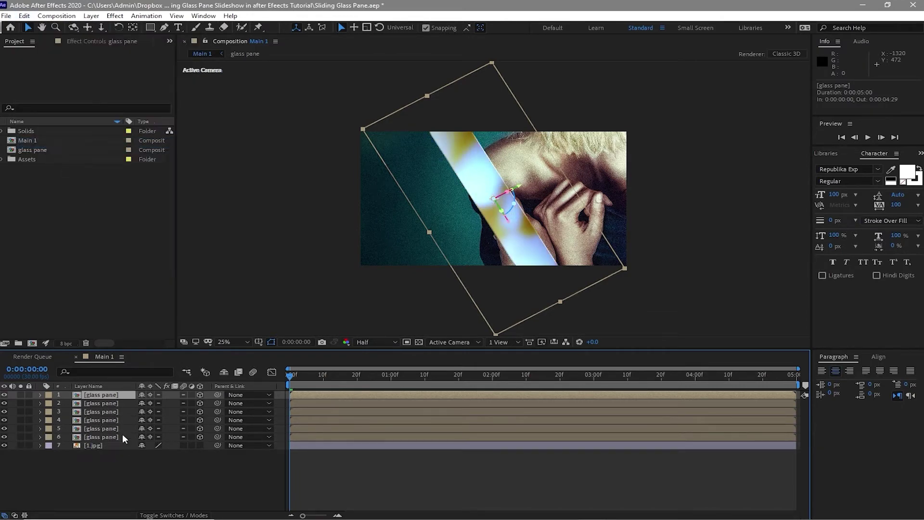
left_click(64, 395)
left_click(102, 436, "shift")
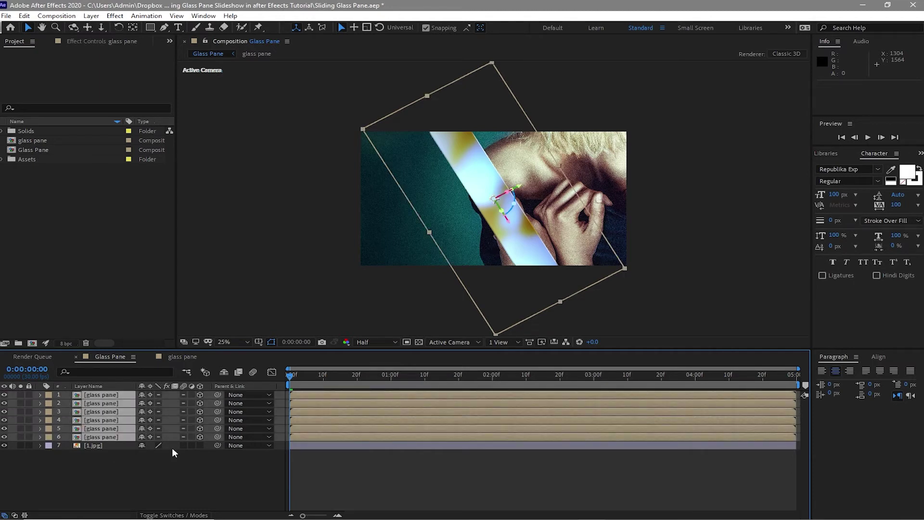
Show Position and Scale, then scrub the panes' Position X to different horizontal offsets.
key("p")
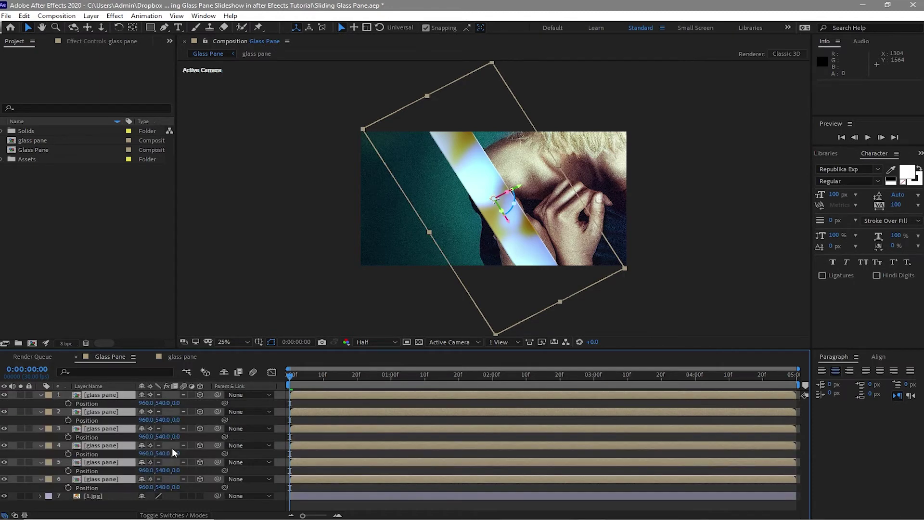
key("shift+s")
left_click(420, 234)
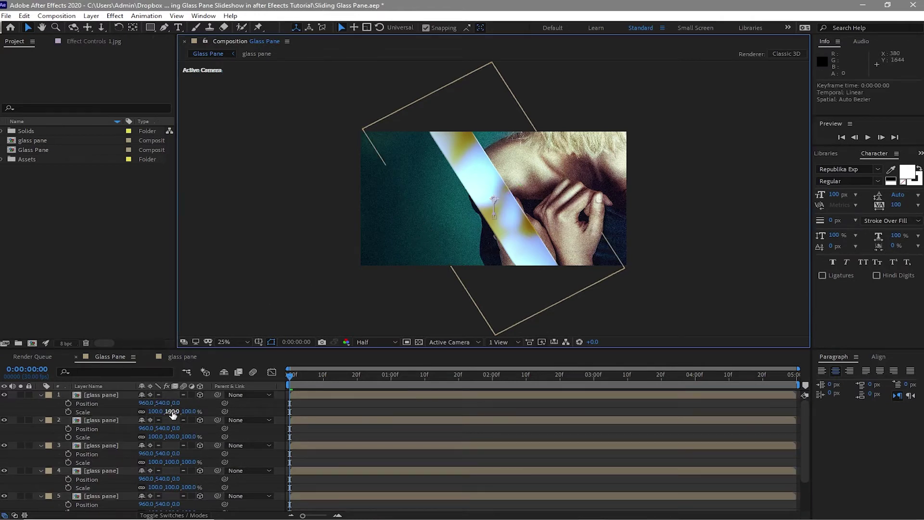
left_click_drag(149, 403, 108, 431)
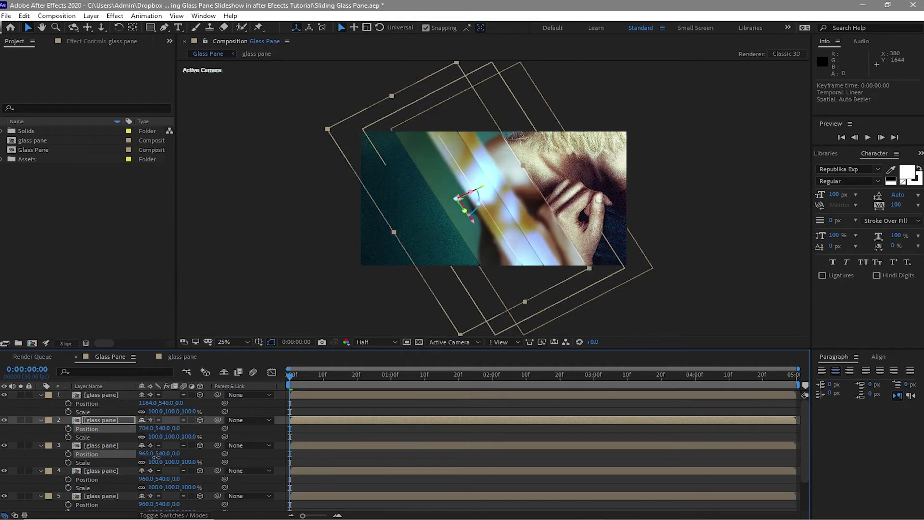
left_click_drag(147, 453, 271, 461)
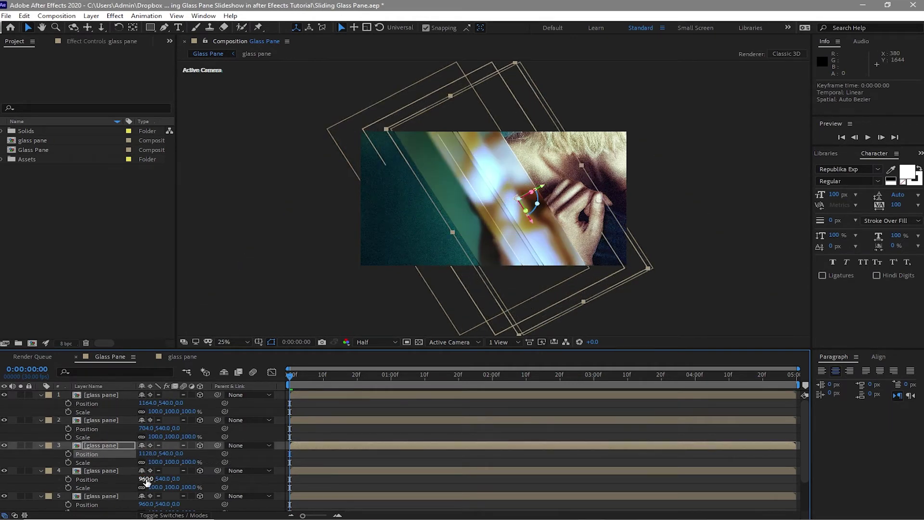
mouse_move(146, 478)
left_mouse_down()
mouse_move(163, 504)
mouse_move(217, 504)
left_mouse_up()
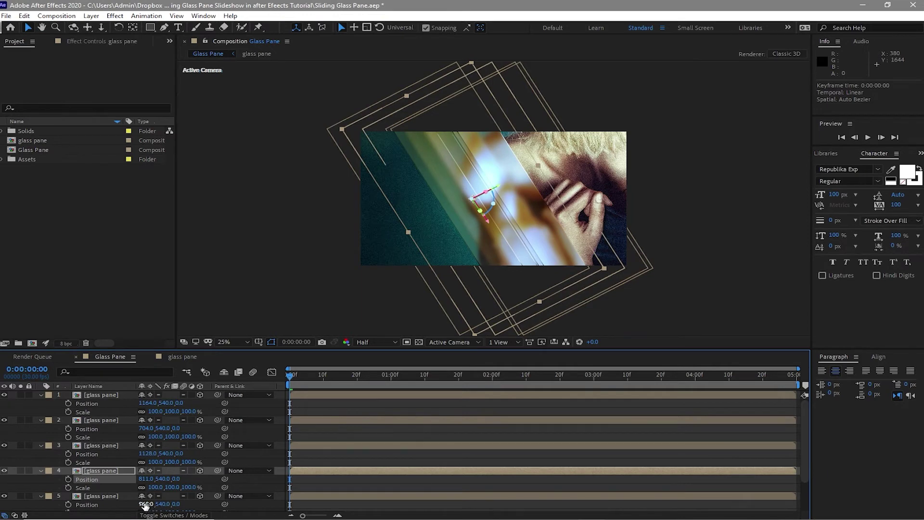
Give the first two panes an unlinked 200% vertical scale and a Purple label.
left_click(64, 394)
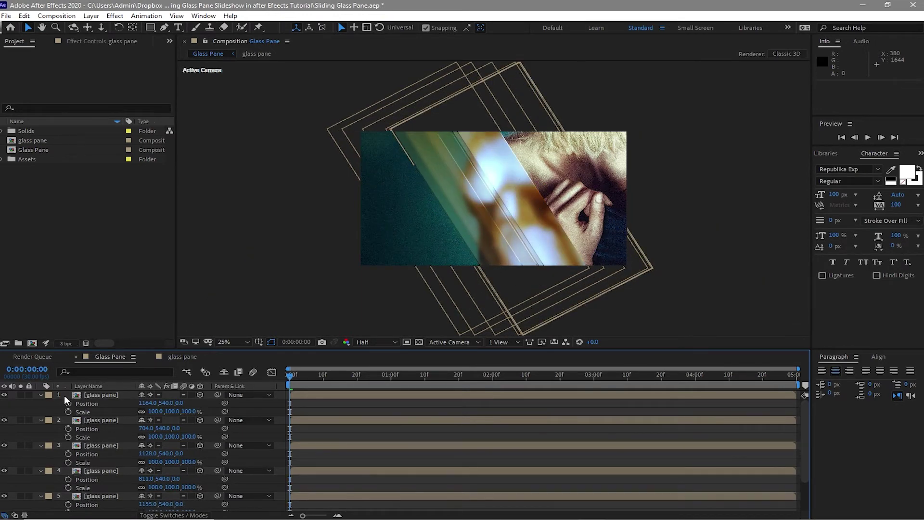
left_click(142, 418, "shift")
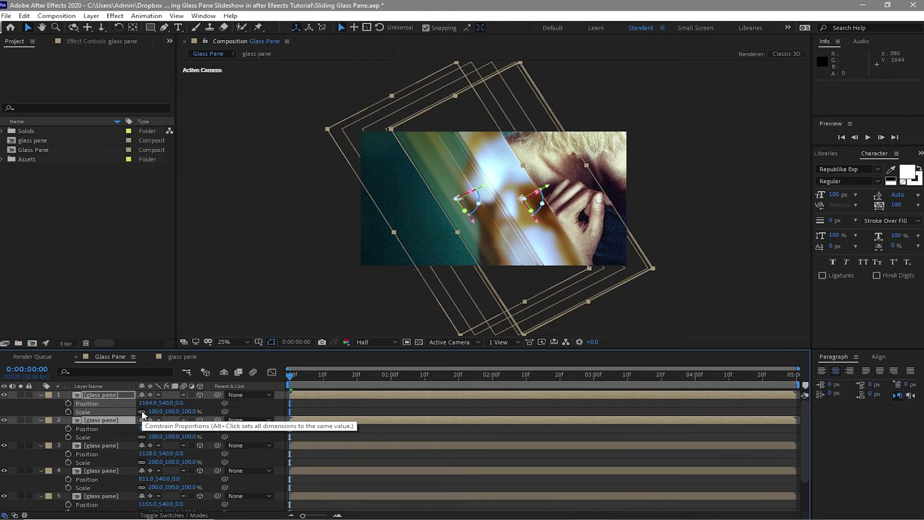
left_click(142, 412)
left_click(171, 412)
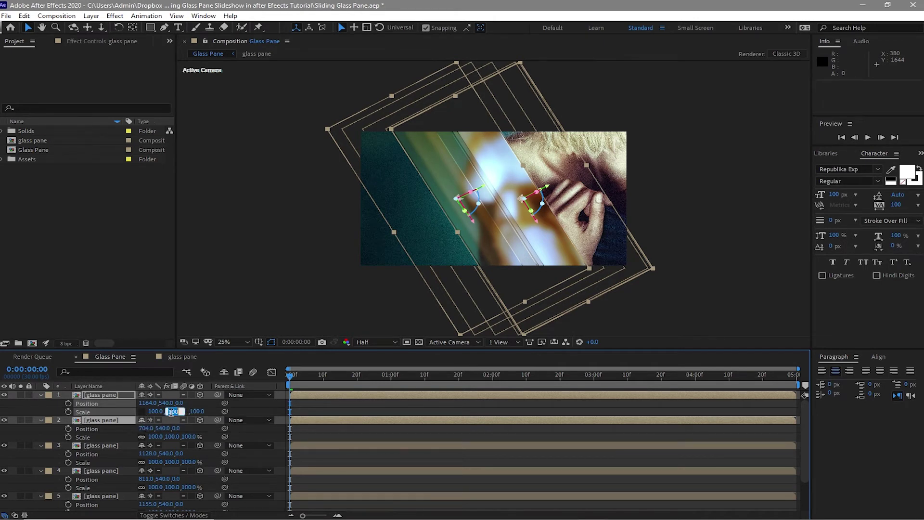
type("2")
type("00")
key("Return")
left_click(50, 394)
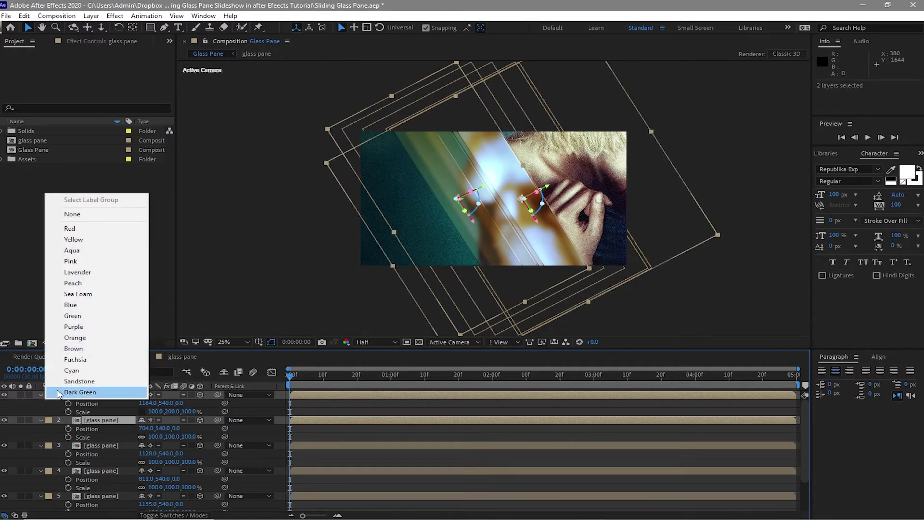
left_click(65, 326)
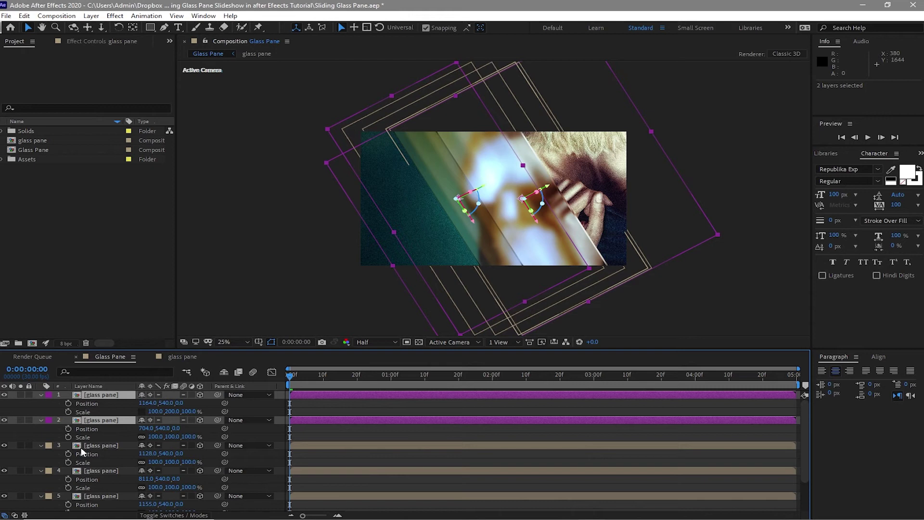
Give the third and fourth panes 50% vertical scale and a teal label; lower a purple pane.
left_click(68, 446)
left_click(87, 470, "shift")
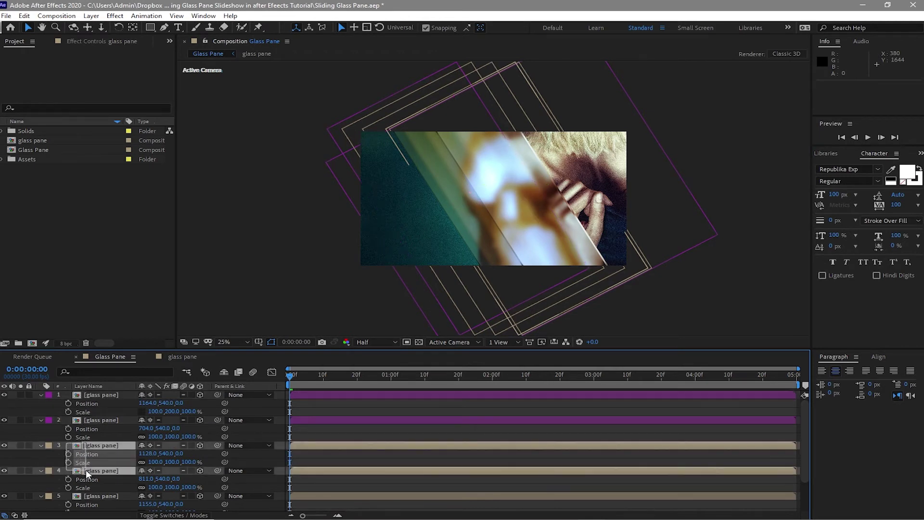
left_click(142, 462)
left_click(174, 462)
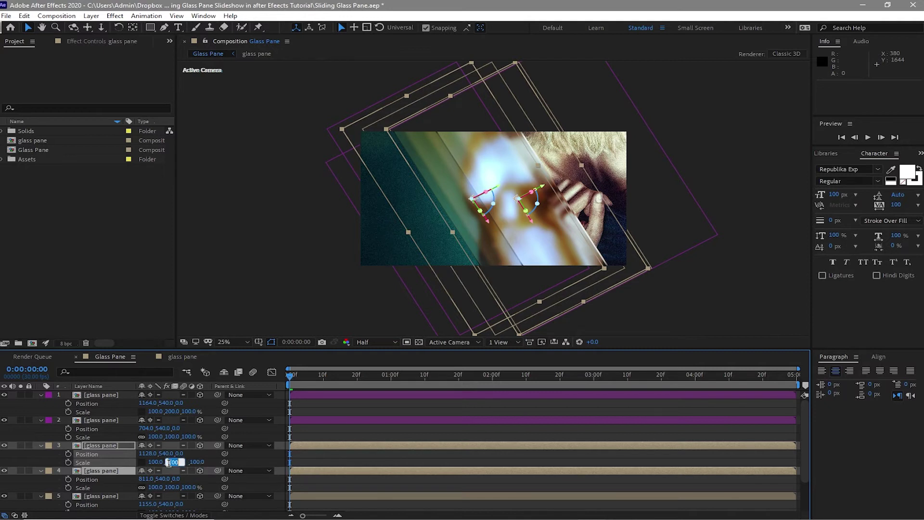
type("50")
left_click(50, 445)
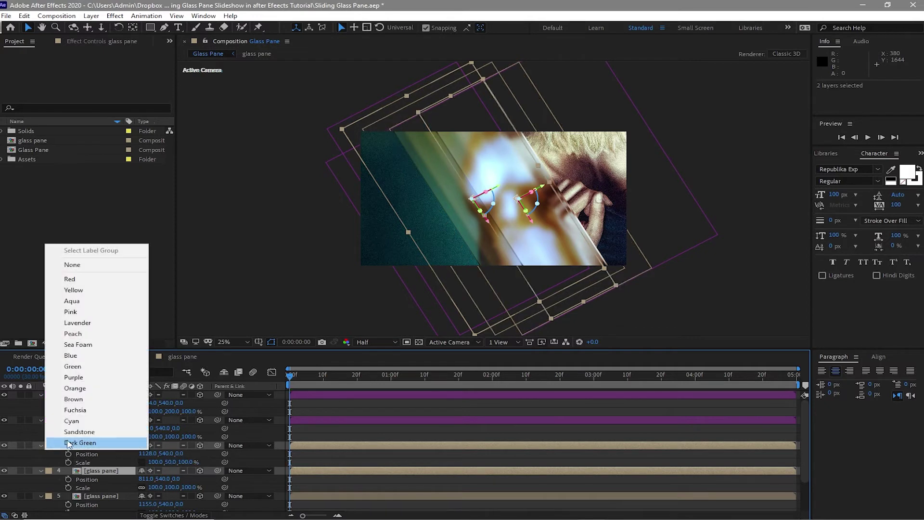
left_click(87, 440)
left_click(111, 393)
mouse_move(111, 394)
left_mouse_down()
mouse_move(112, 476)
mouse_move(109, 467)
left_mouse_up()
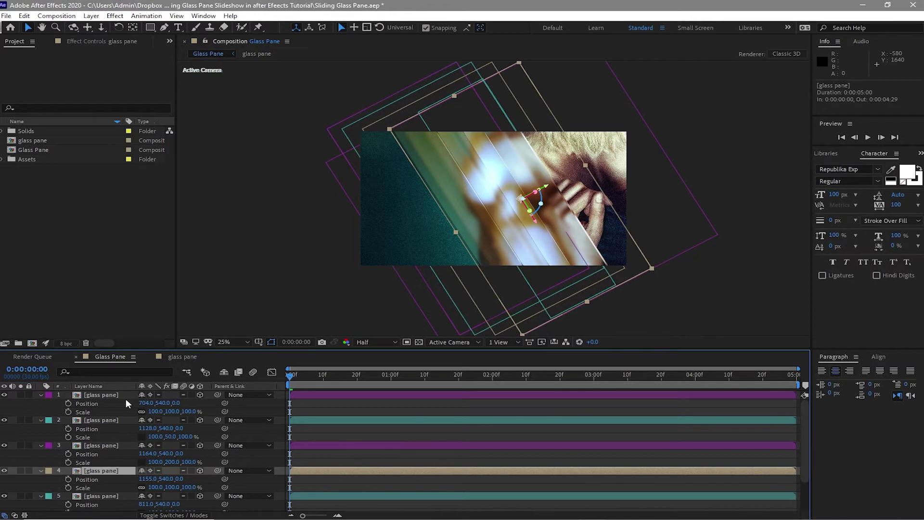
Push the top two glass panes out toward the lower left.
left_click(112, 394)
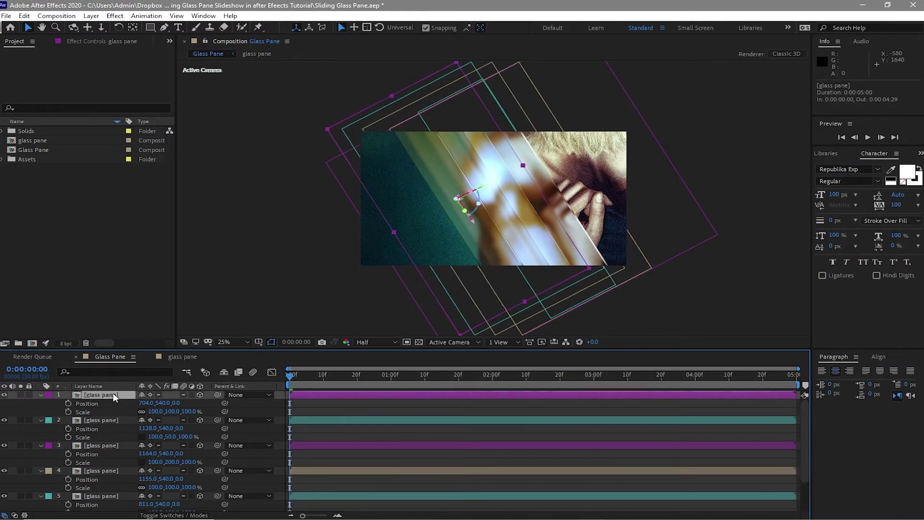
left_click_drag(469, 191, 319, 289)
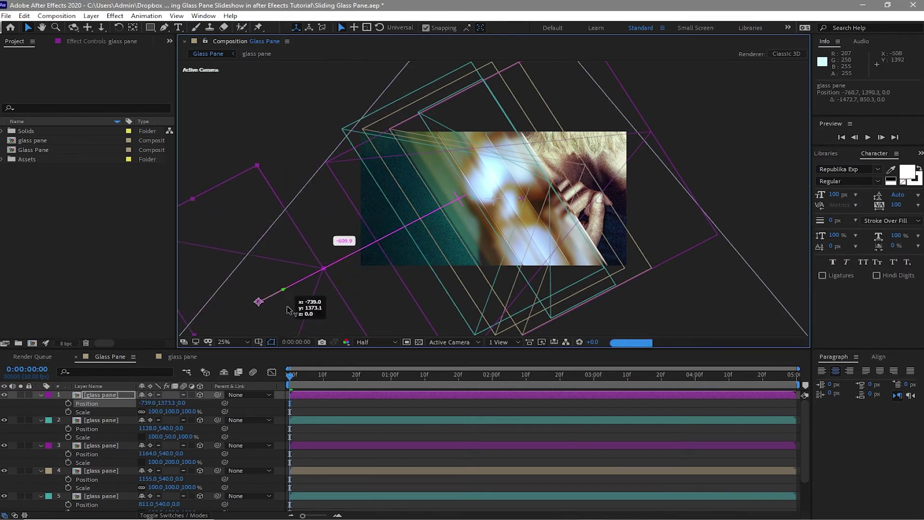
left_click_drag(318, 289, 269, 325)
left_click(122, 422)
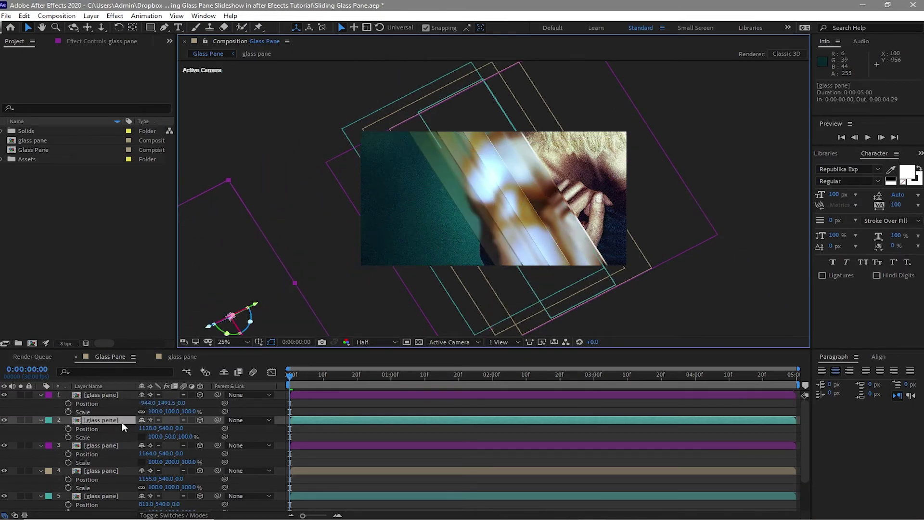
left_click_drag(543, 189, 350, 272)
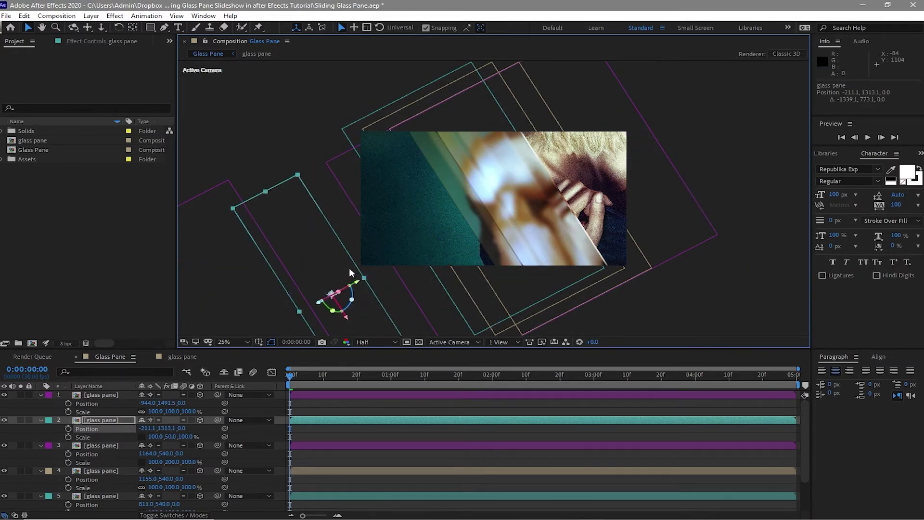
Push the third, beige and teal panes to the upper right, the sixth to lower left.
left_click(111, 445)
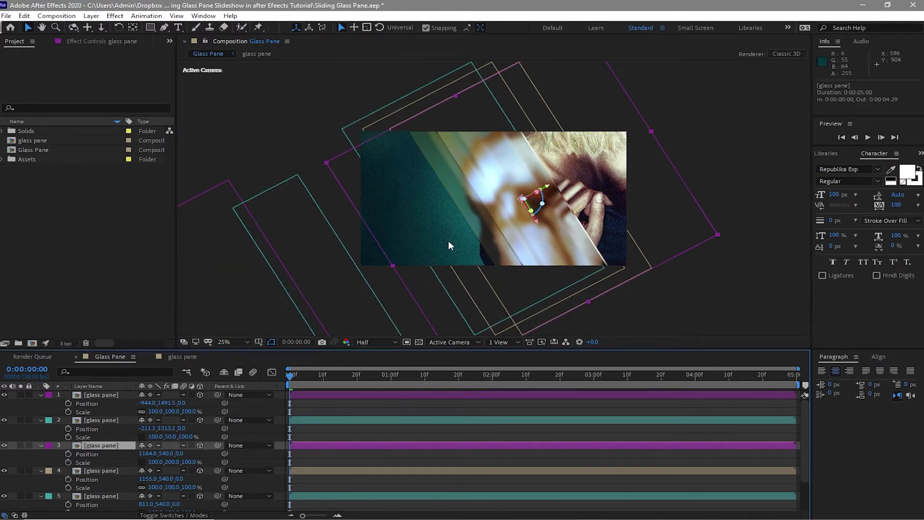
mouse_move(551, 189)
left_mouse_down()
mouse_move(754, 83)
mouse_move(661, 156)
mouse_move(678, 116)
left_mouse_up()
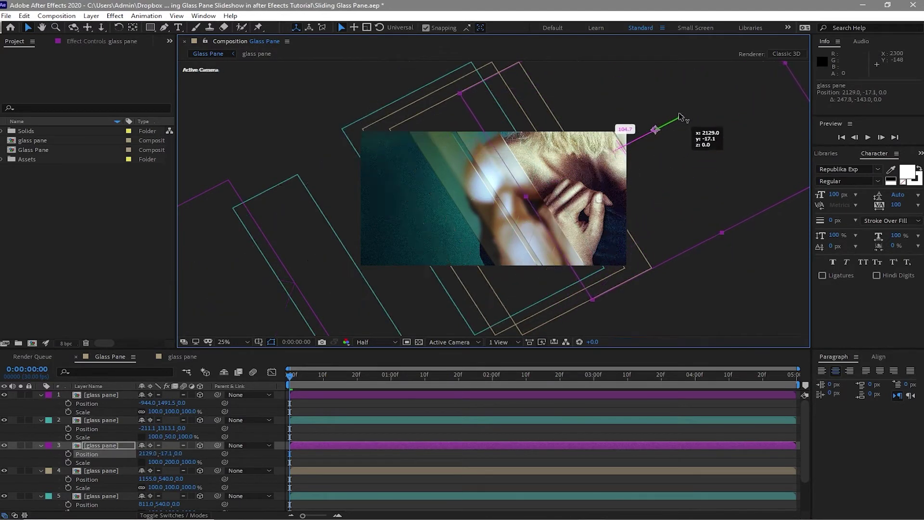
left_click(547, 186)
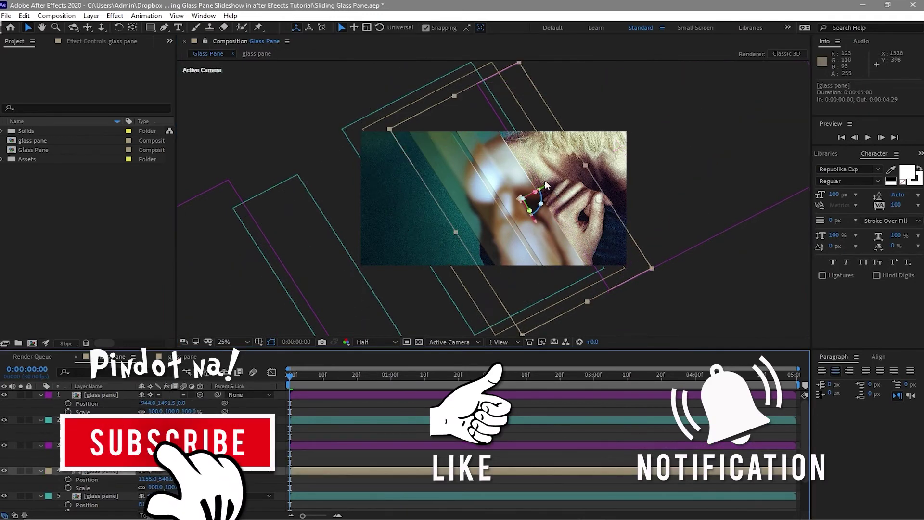
left_click_drag(546, 186, 753, 86)
left_click(498, 189)
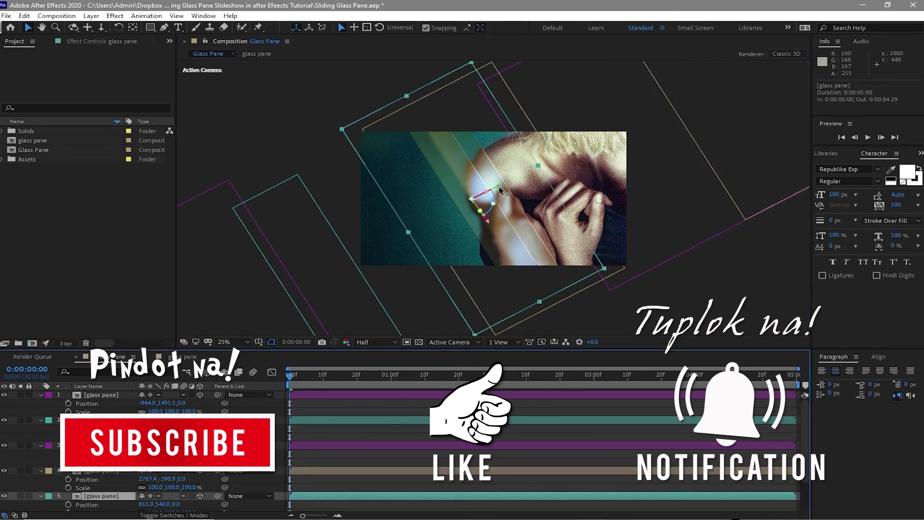
left_click_drag(498, 190, 722, 83)
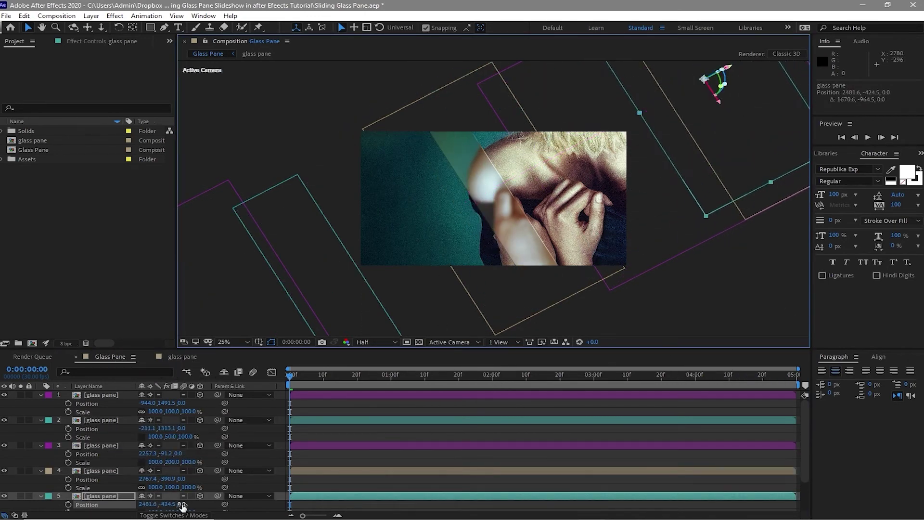
left_click(519, 189)
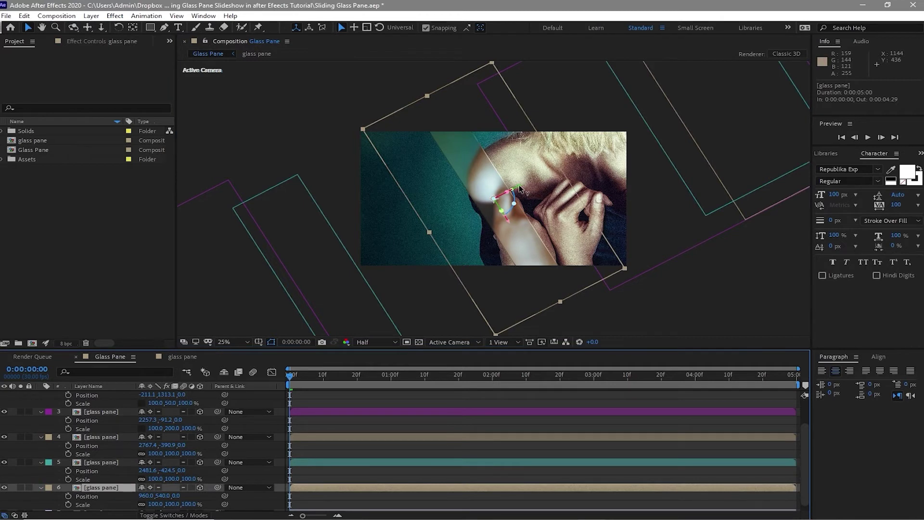
left_click_drag(519, 190, 312, 289)
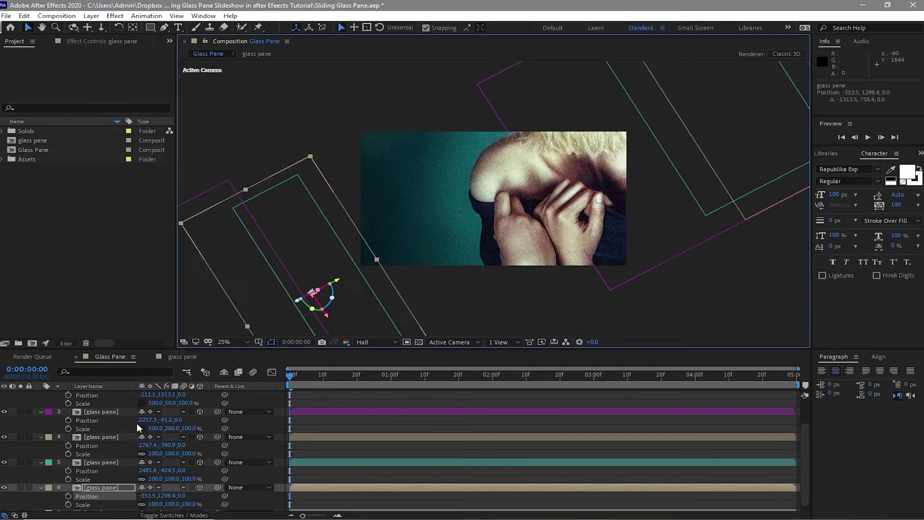
Turn on Position keyframes for all six panes at 0:00 and move to the last frame.
left_click(69, 395)
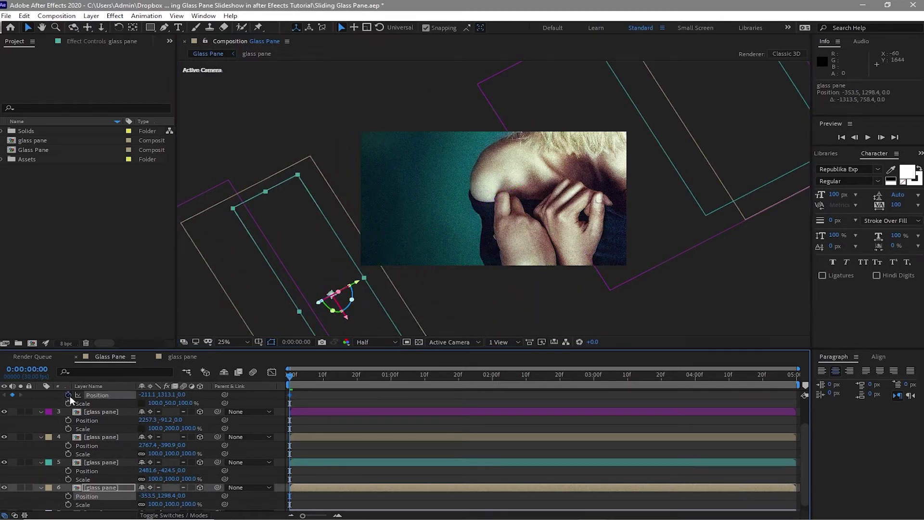
left_click(68, 446)
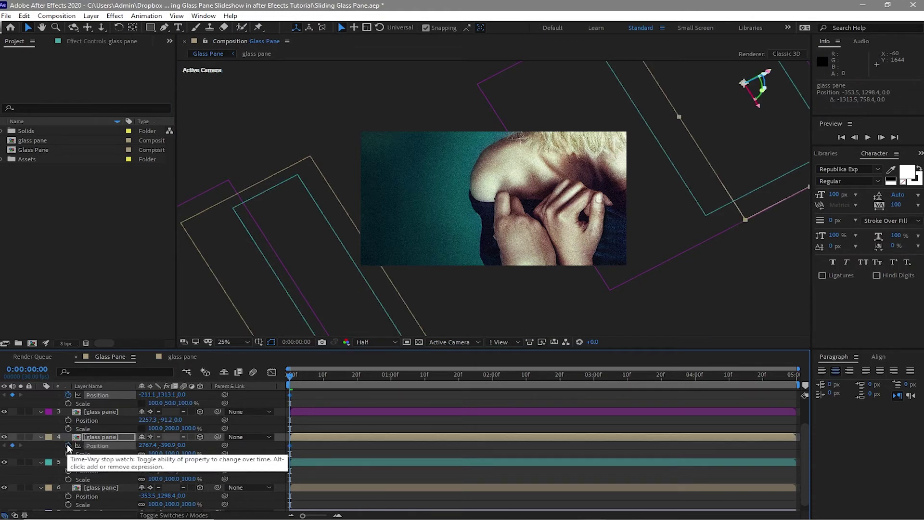
left_click(69, 419)
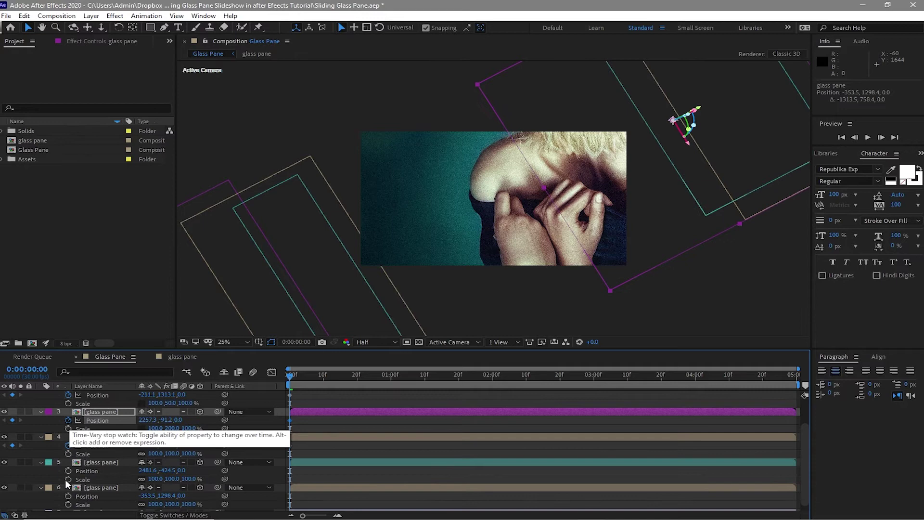
left_click(68, 470)
left_click(69, 496)
left_click(68, 503)
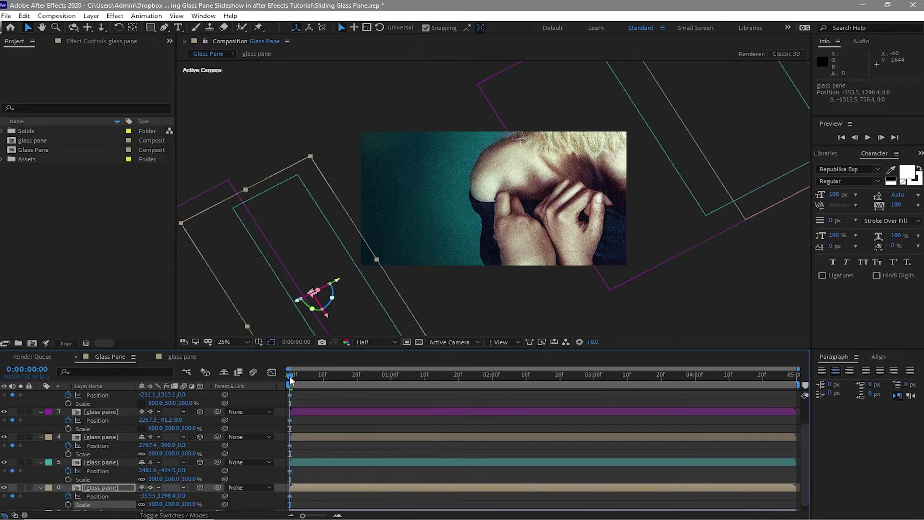
left_click_drag(290, 375, 794, 375)
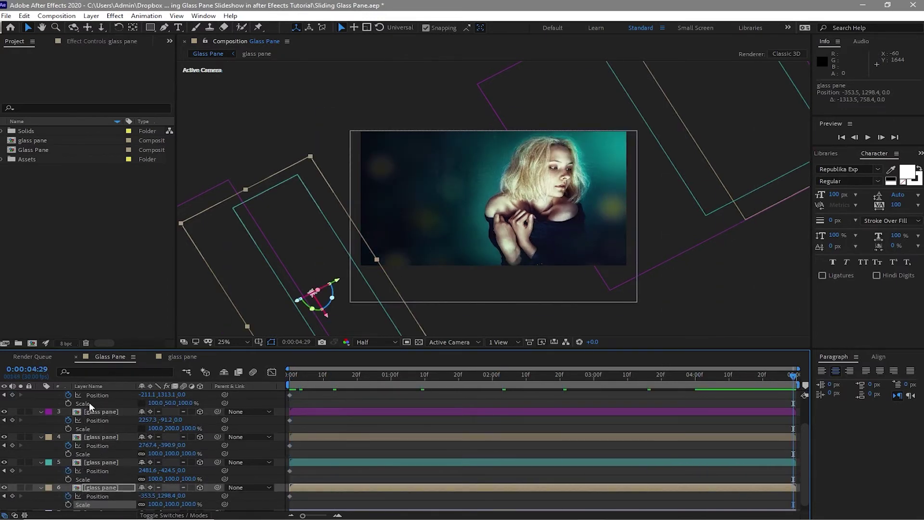
scroll(88, 404, "up", 2)
Drag each of the six panes to the opposite diagonal side, creating end position keyframes.
left_click(106, 394)
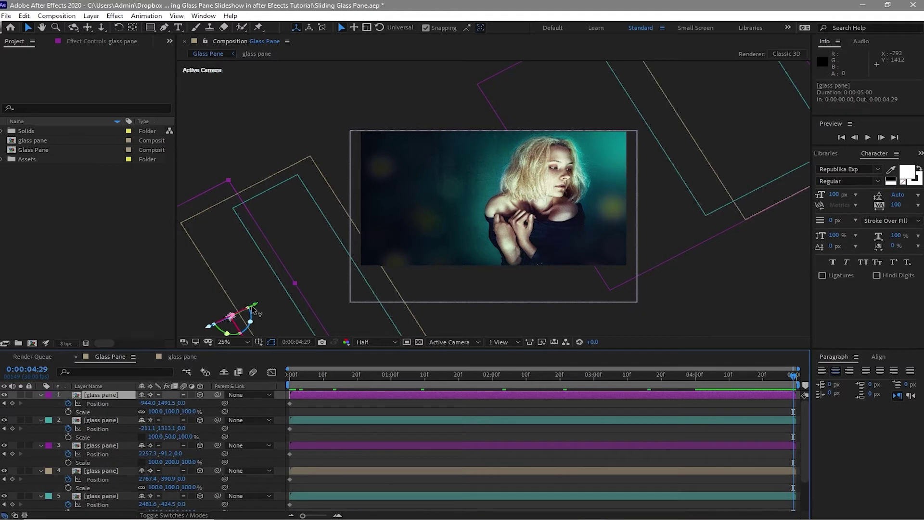
left_click_drag(254, 313, 715, 75)
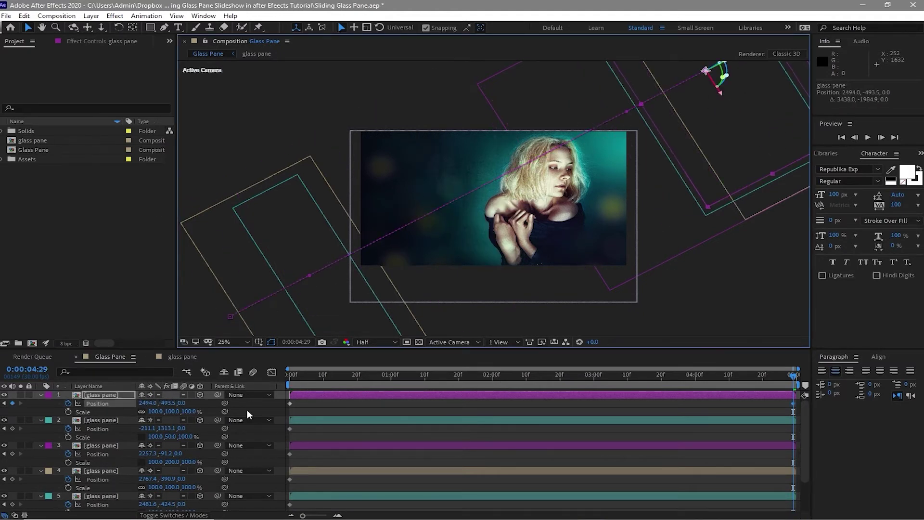
left_click(113, 420)
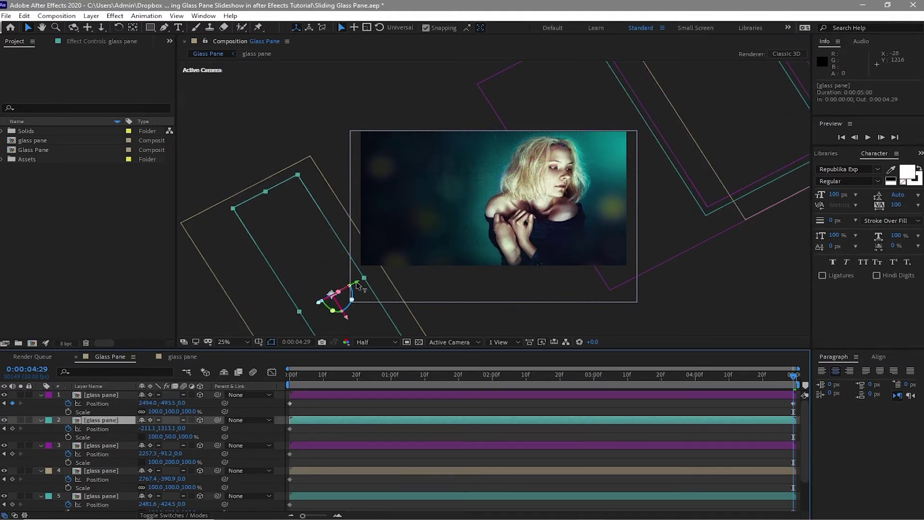
mouse_move(359, 287)
left_mouse_down()
mouse_move(733, 97)
mouse_move(267, 330)
left_mouse_up()
left_click(119, 447)
left_click(108, 469)
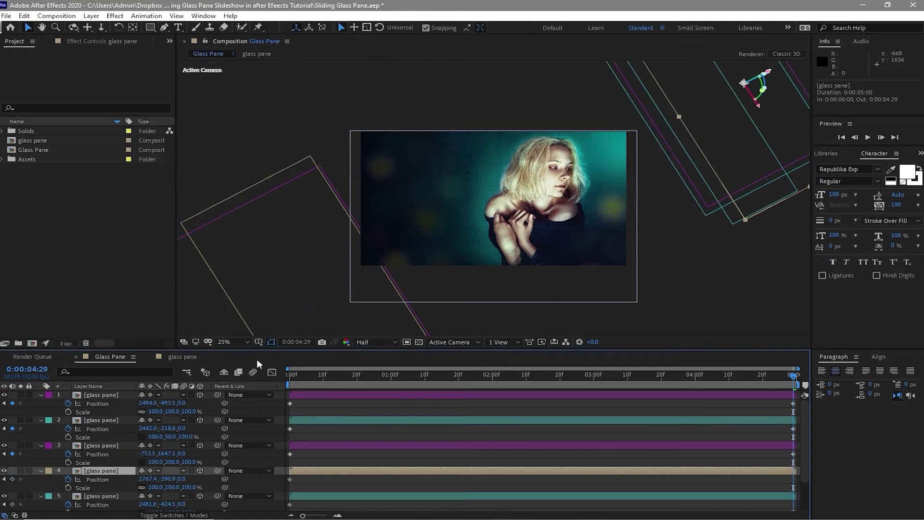
left_click_drag(772, 73, 267, 329)
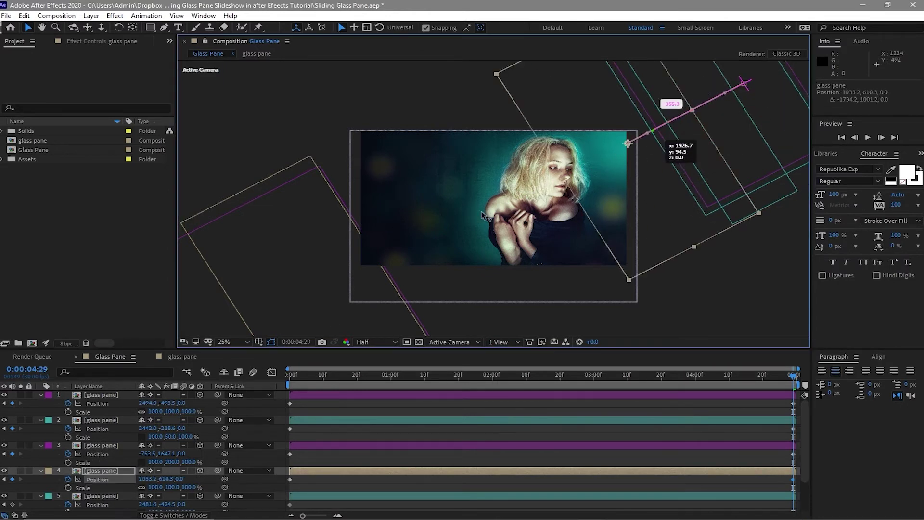
left_click(119, 497)
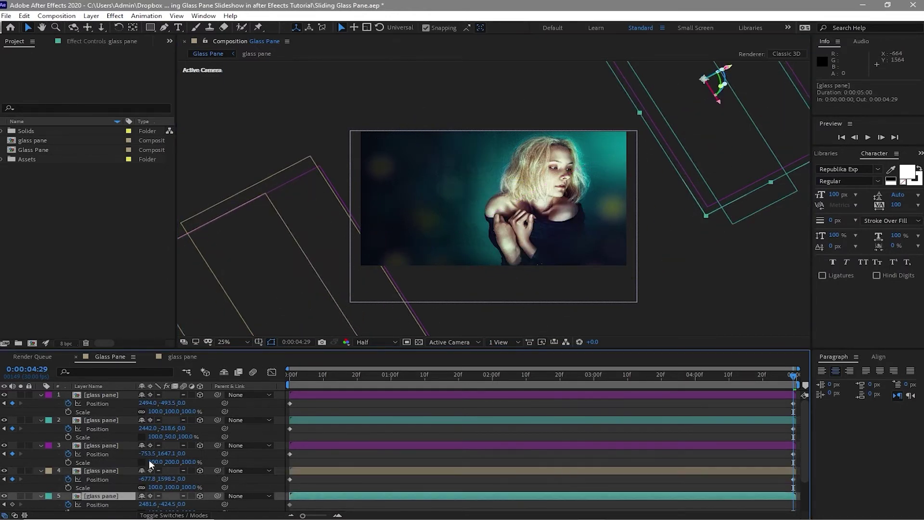
left_click_drag(687, 87, 244, 317)
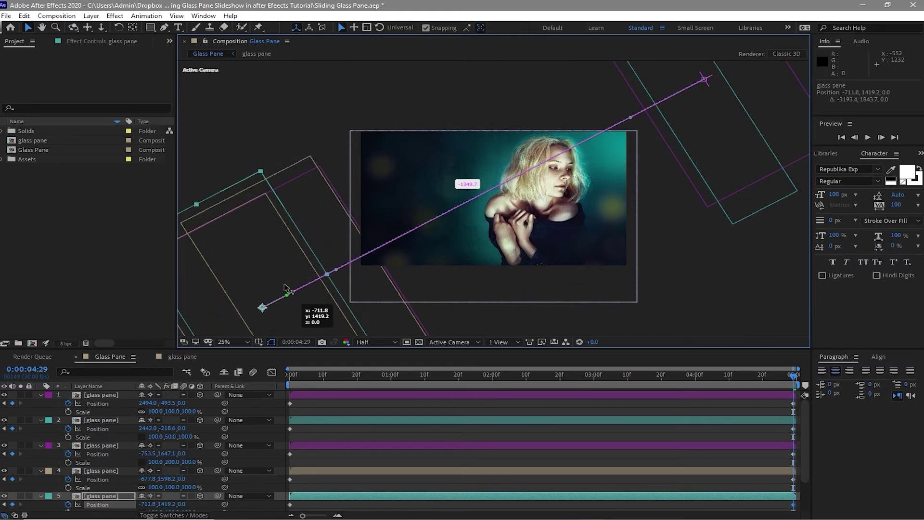
scroll(148, 484, "down", 1)
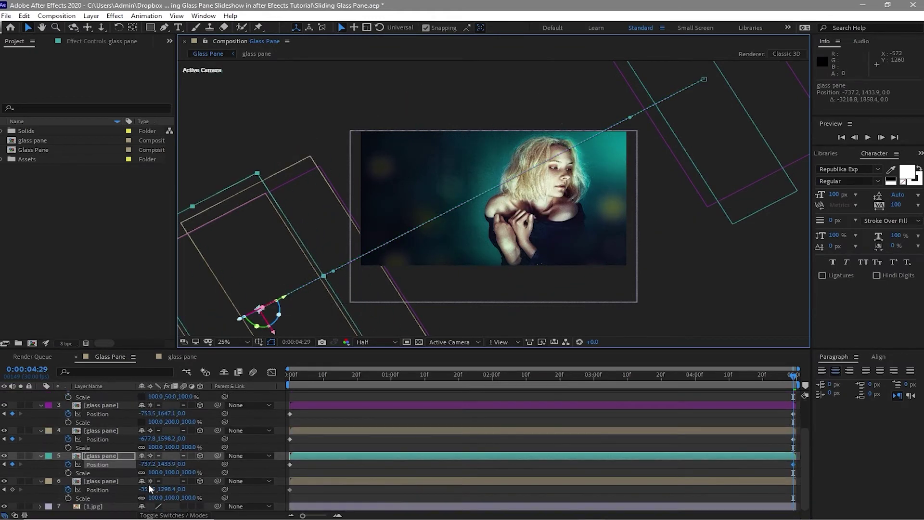
left_click(118, 481)
left_click_drag(337, 282, 719, 91)
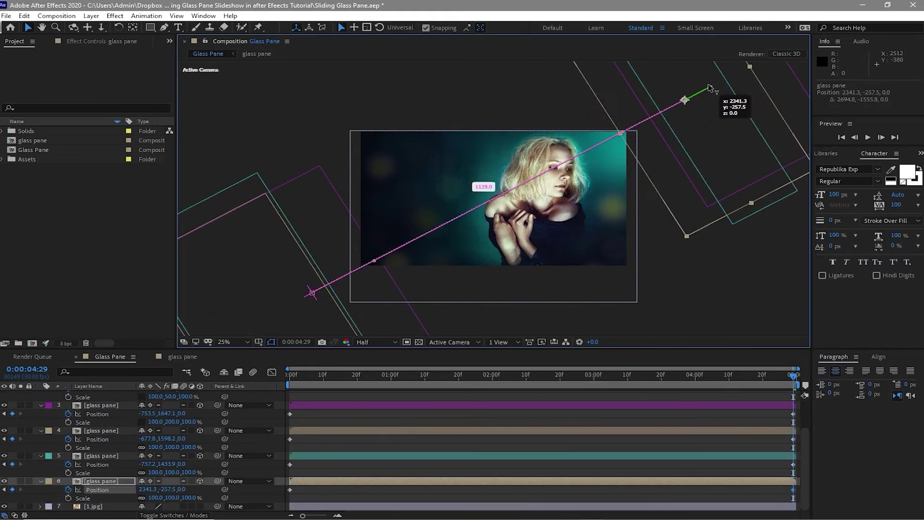
scroll(242, 476, "up", 2)
mouse_move(279, 395)
left_mouse_down()
mouse_move(690, 484)
mouse_move(689, 517)
left_mouse_up()
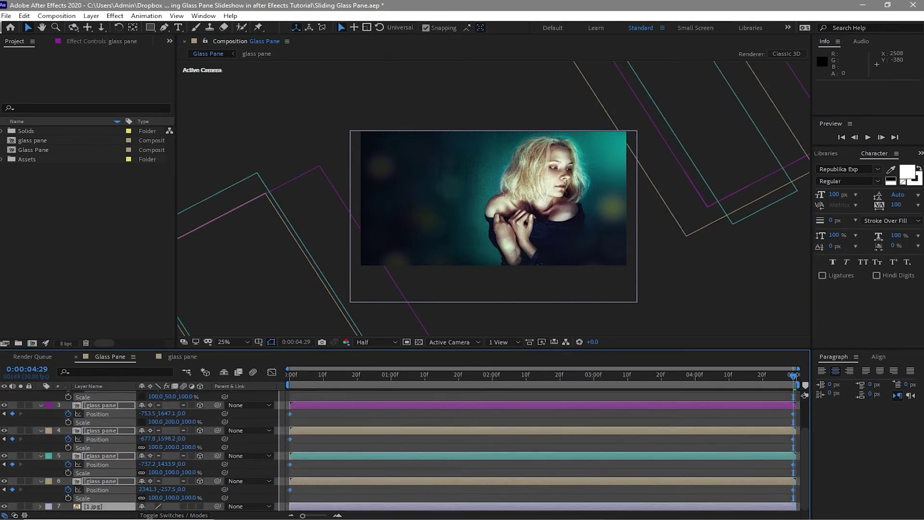
Ease the panes' position keyframes in the Speed Graph for a fast start and slow glide.
left_click_drag(813, 515, 812, 514)
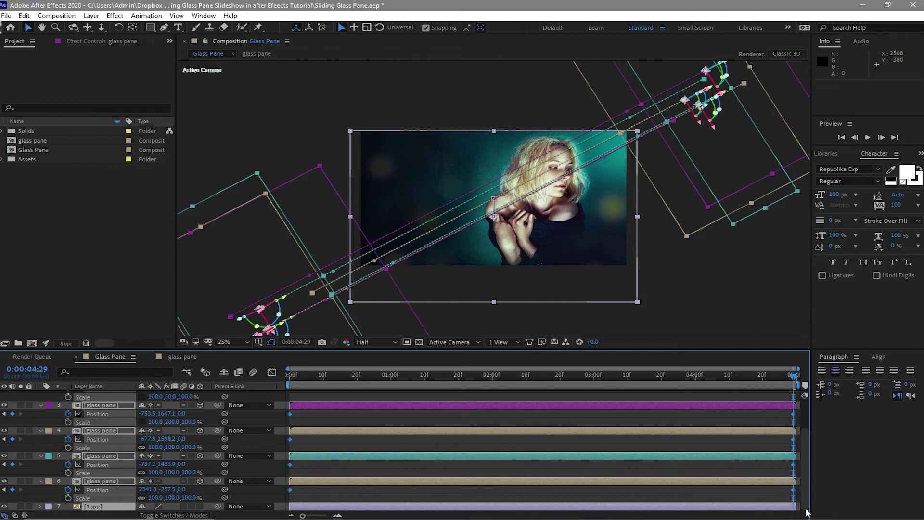
left_click(272, 373)
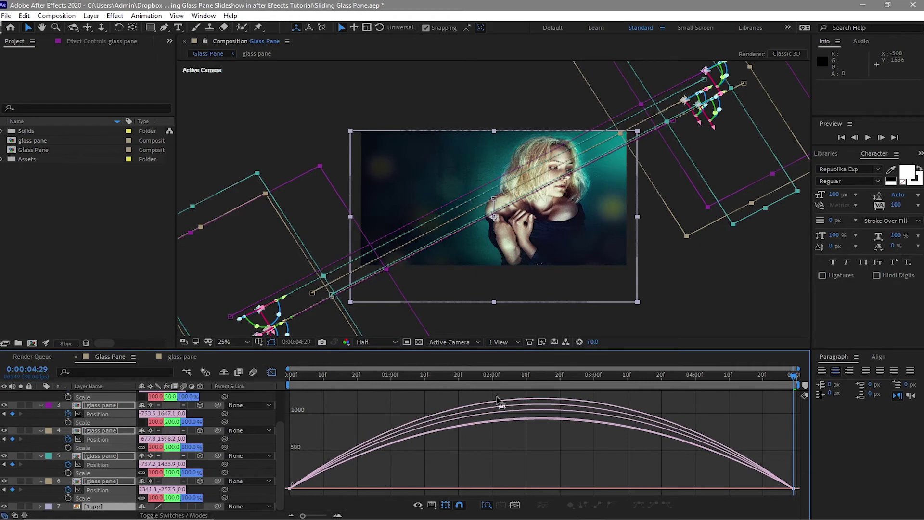
right_click(546, 431)
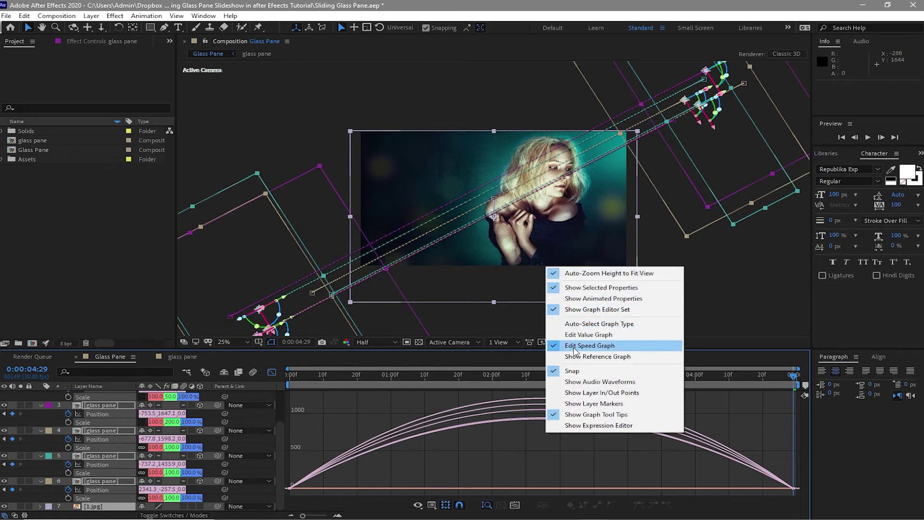
left_click_drag(762, 452, 792, 494)
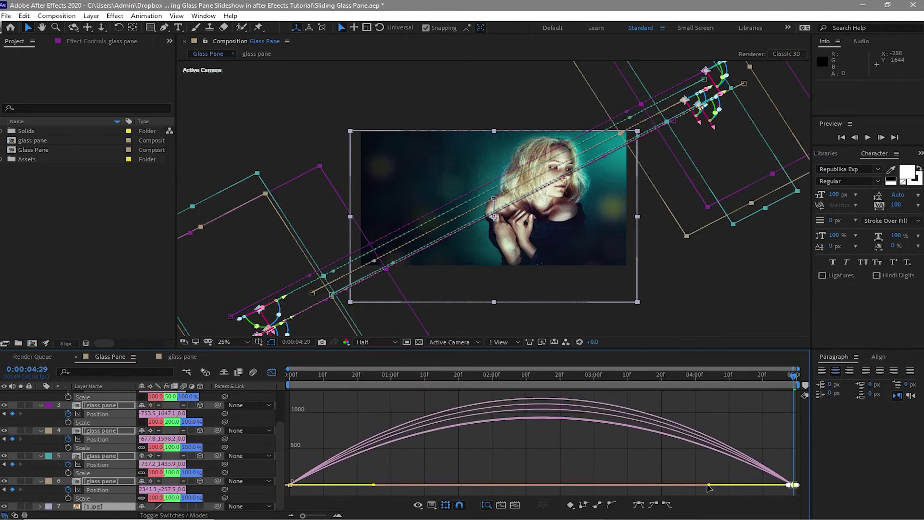
left_click_drag(708, 485, 498, 486)
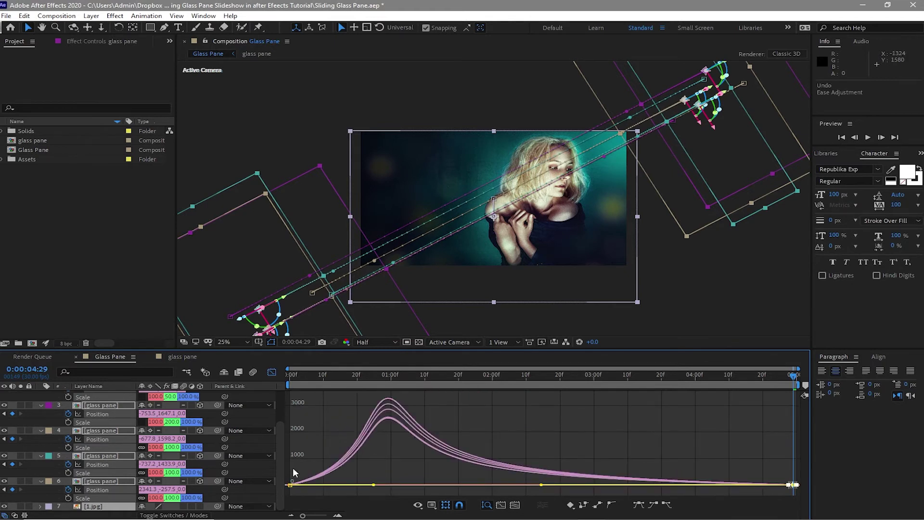
left_click(293, 473)
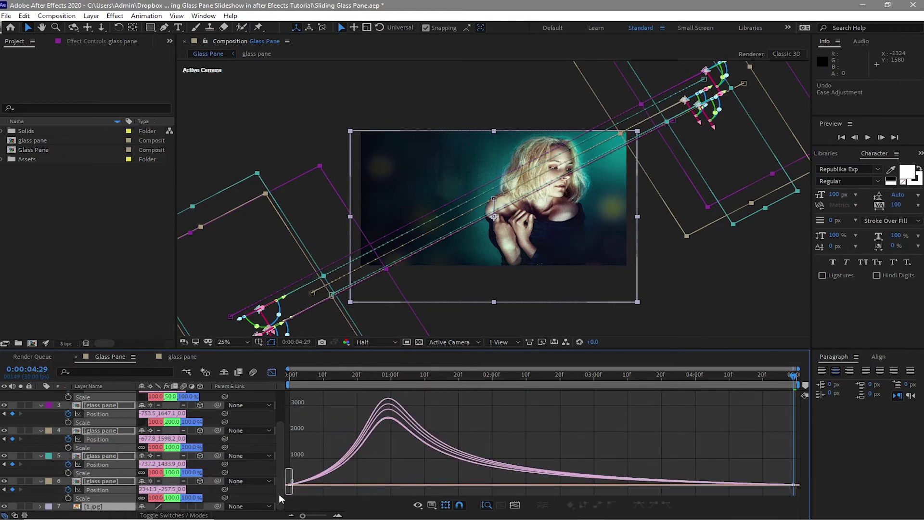
mouse_move(281, 497)
left_mouse_down()
mouse_move(373, 497)
mouse_move(310, 491)
left_mouse_up()
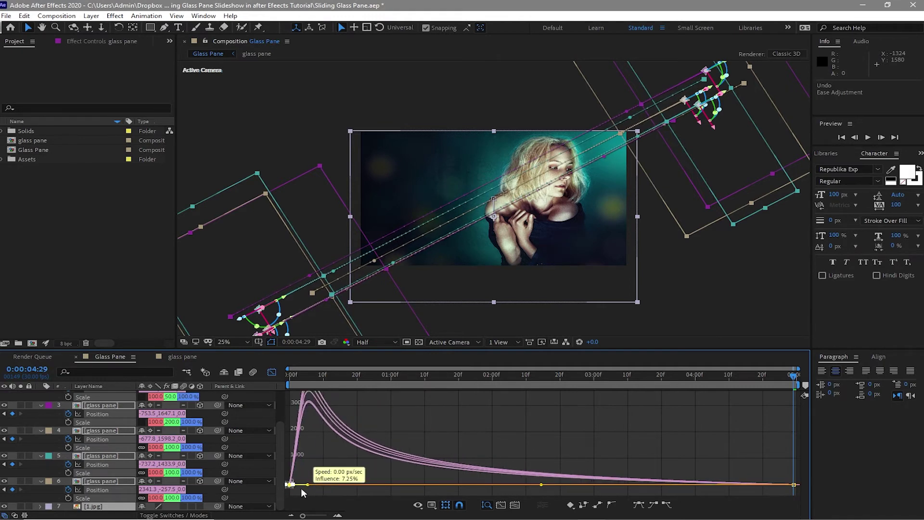
left_click_drag(308, 486, 304, 488)
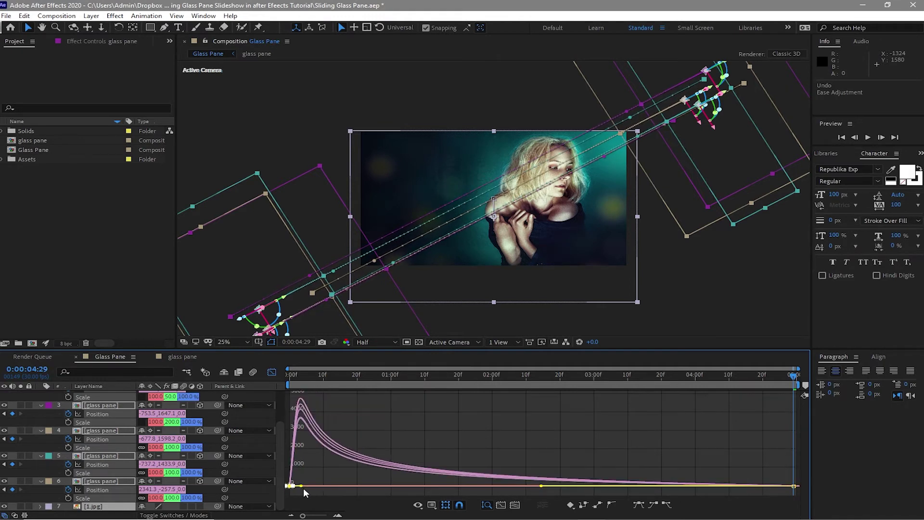
left_click(275, 368)
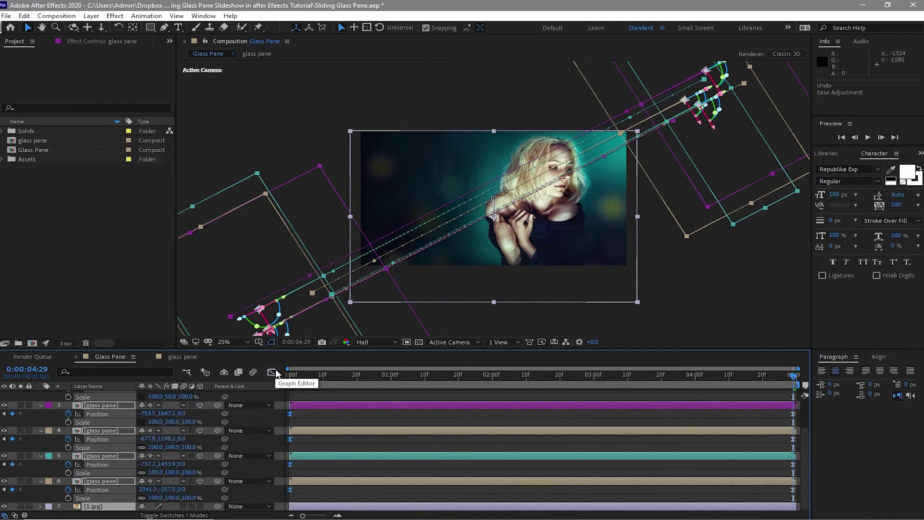
Collapse all layer properties, then play and stop a preview of the sweeping glass bands.
left_click(41, 406, "ctrl")
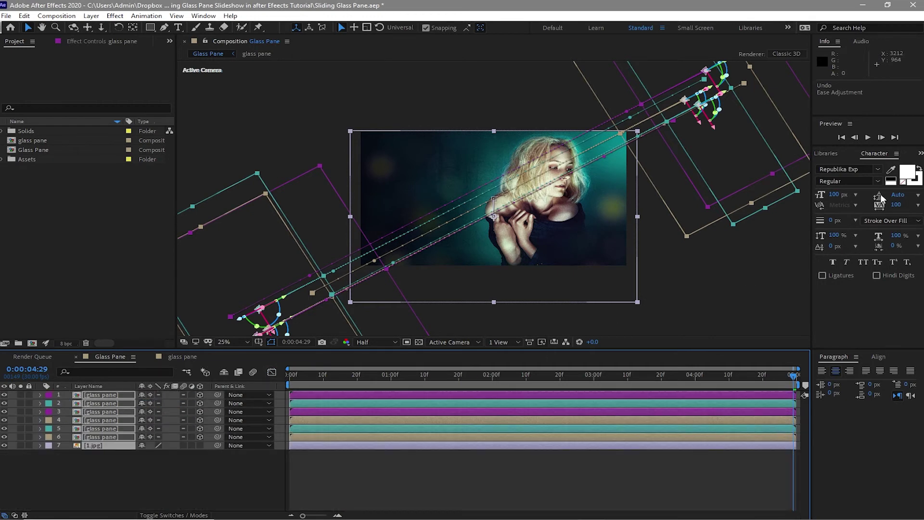
key("space")
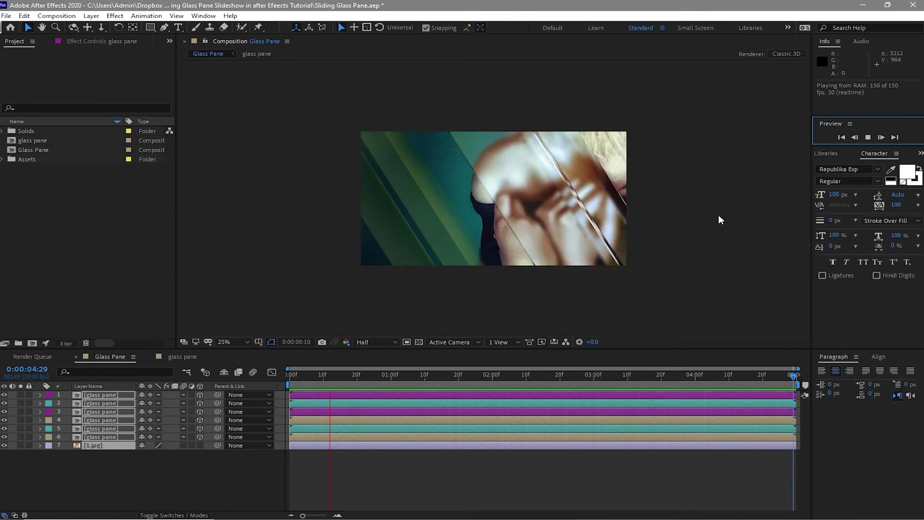
key("space")
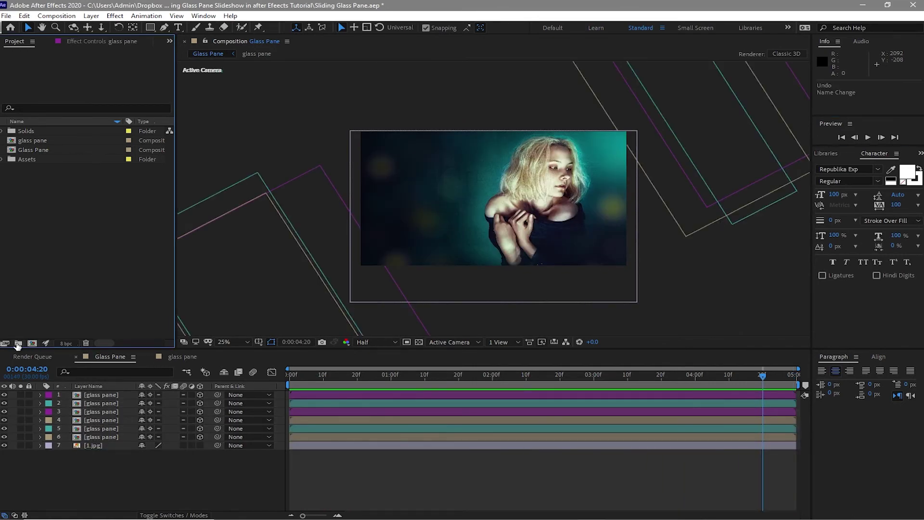
Create a Scene 1 folder, rename Glass Pane to Main 1, and file it with glass pane there.
left_click(18, 343)
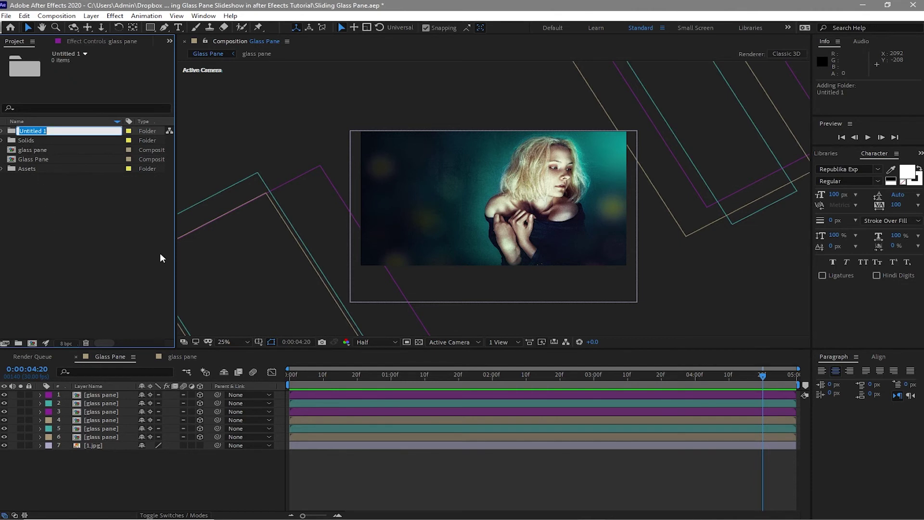
type("Scene")
left_click(85, 243)
left_click(57, 158)
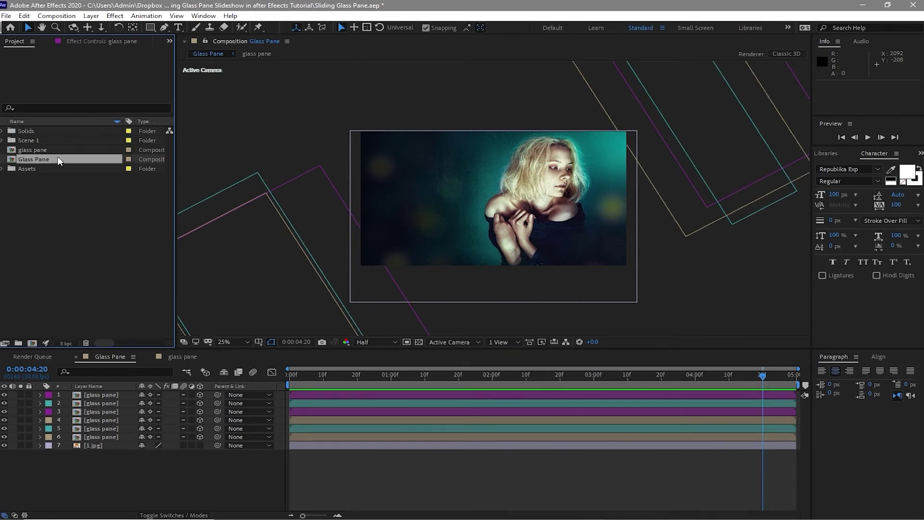
right_click(58, 158)
left_click(93, 316)
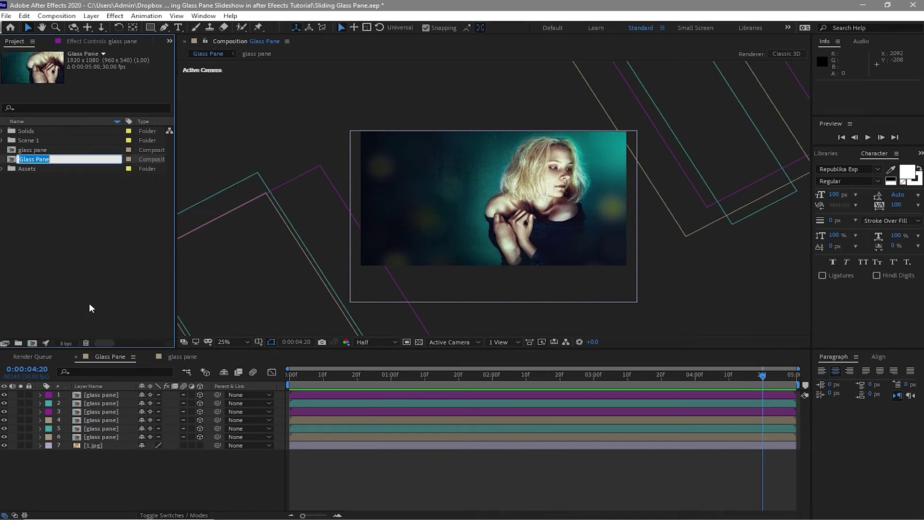
type("Main 1")
left_click(26, 203)
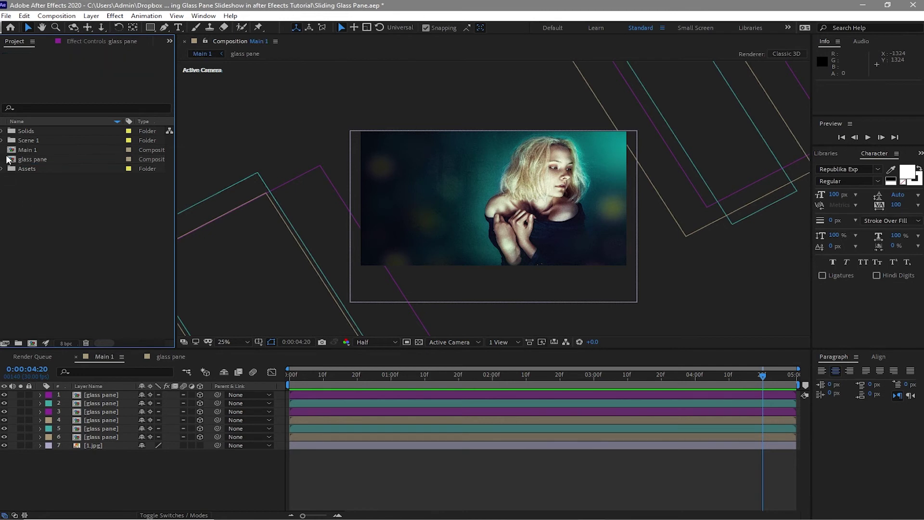
left_click_drag(7, 154, 22, 141)
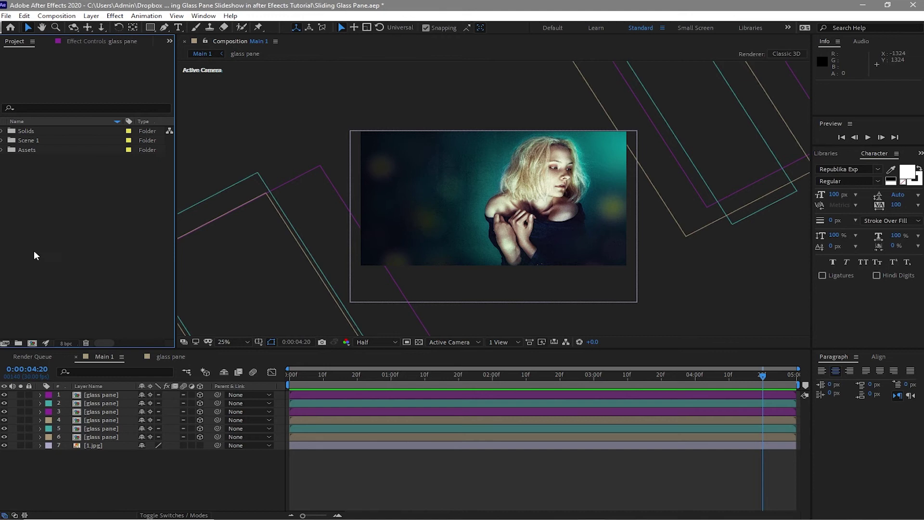
Create a Scene 2 folder and move duplicates of Main 1 and glass pane into it.
left_click(18, 343)
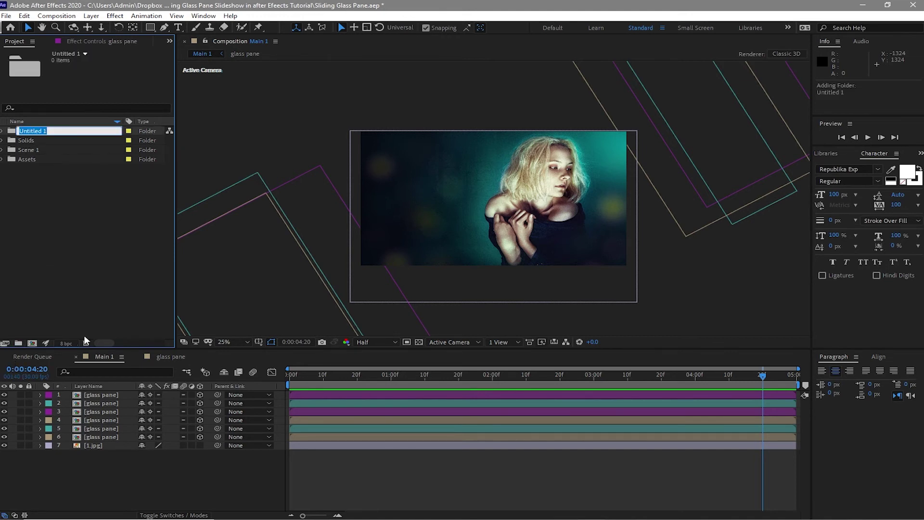
type("Scene 2")
left_click(1, 150)
left_click_drag(15, 154, 31, 173)
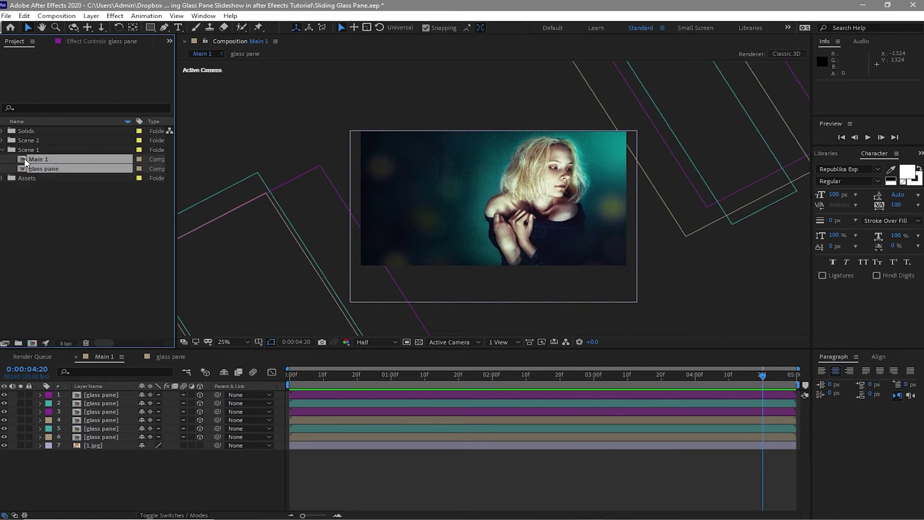
left_click(25, 16)
left_click(32, 142)
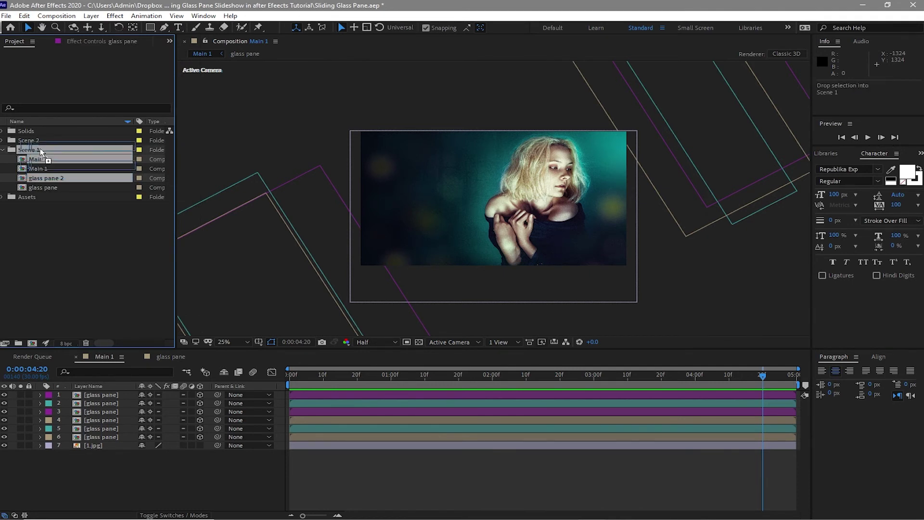
mouse_move(37, 159)
left_mouse_down()
mouse_move(43, 142)
mouse_move(27, 163)
mouse_move(21, 147)
left_mouse_up()
left_click(3, 169)
Open Main 2 and close the glass pane 2, glass pane and Main 1 timelines.
double_click(22, 151)
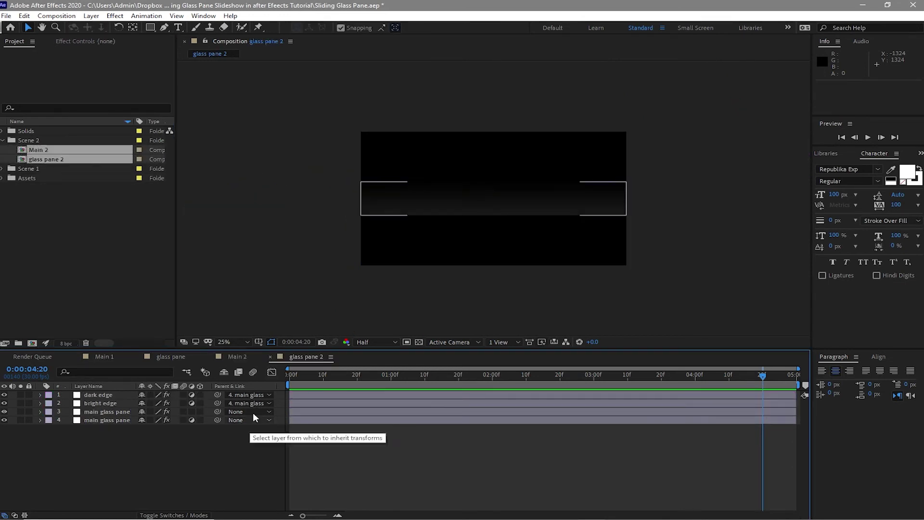
left_click(272, 353)
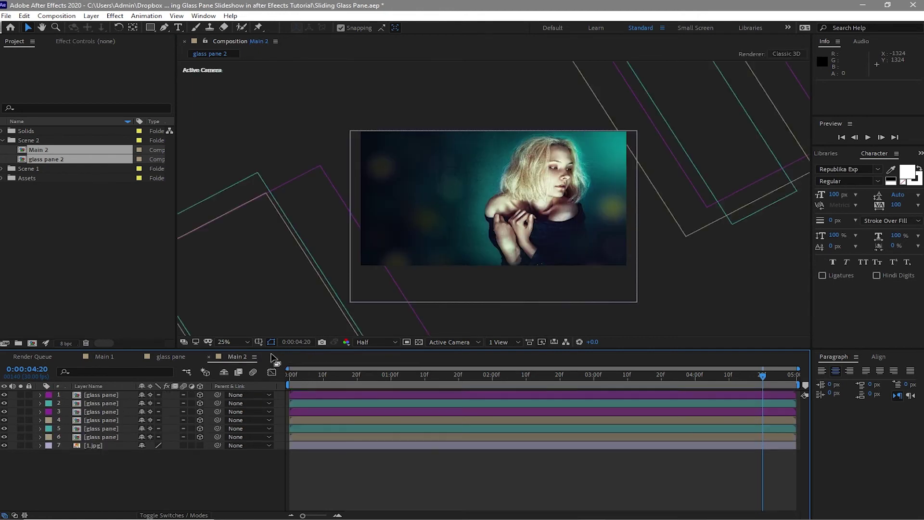
left_click(137, 356)
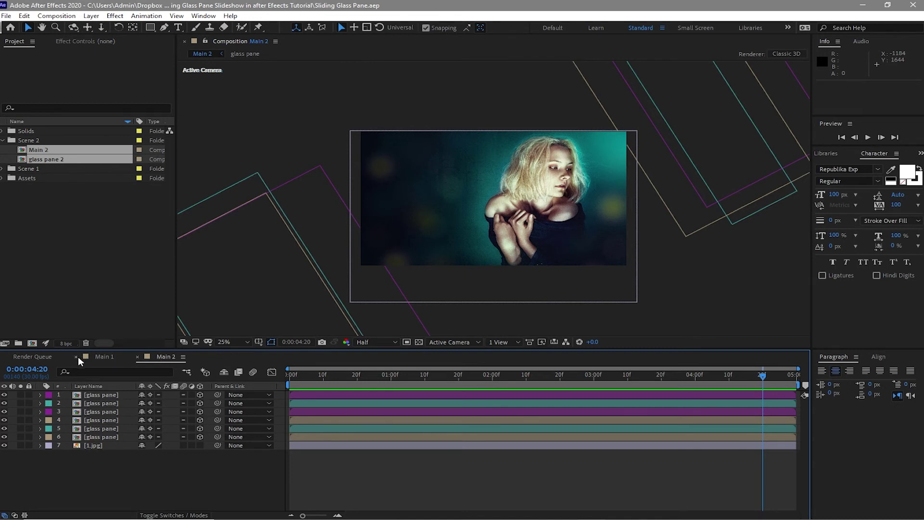
left_click(77, 356)
Select the 1.jpg layer and expand the Assets and Image folders.
left_click(101, 444)
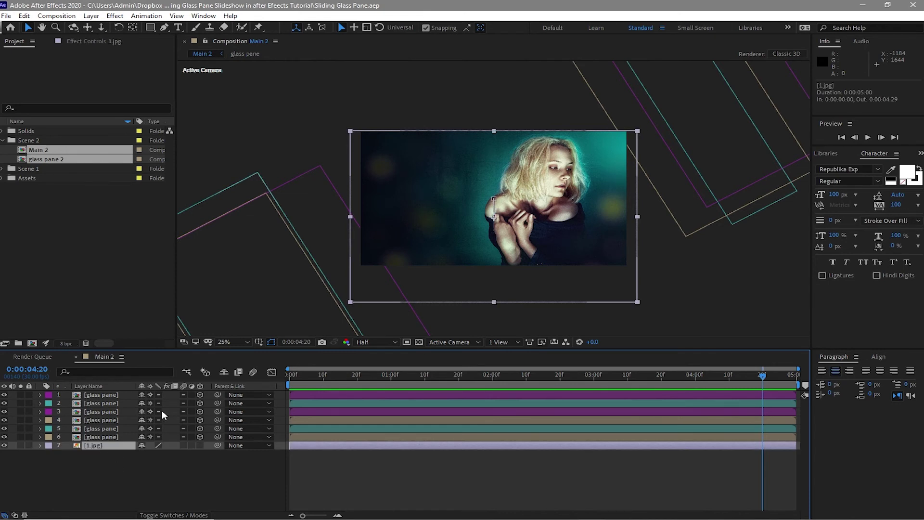
left_click(4, 178)
left_click(12, 187)
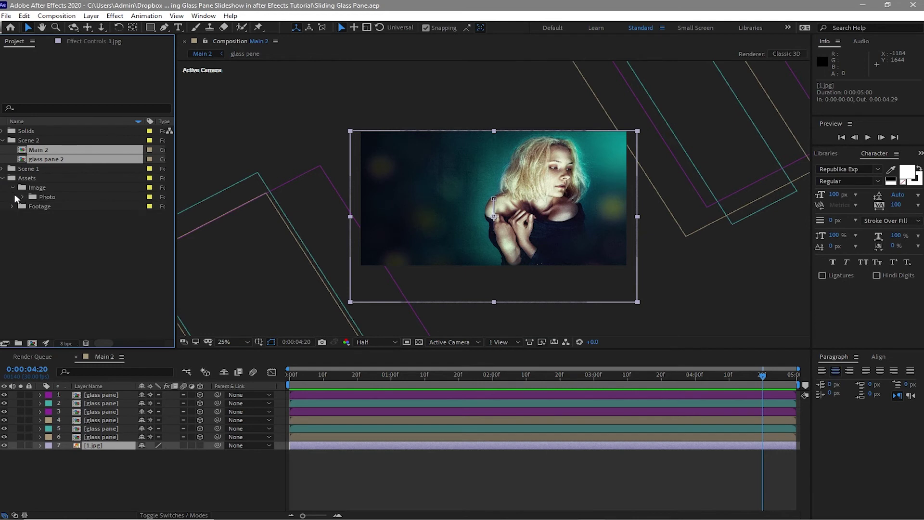
Replace the 1.jpg layer's source with 2.jpg from the Assets > Image > Photo folder.
left_click(22, 197)
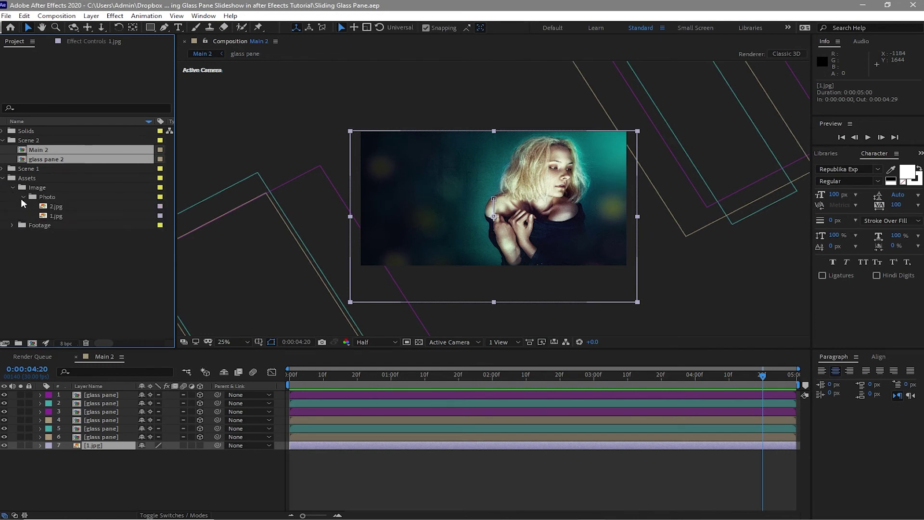
left_click(52, 207)
left_click_drag(51, 209, 49, 208)
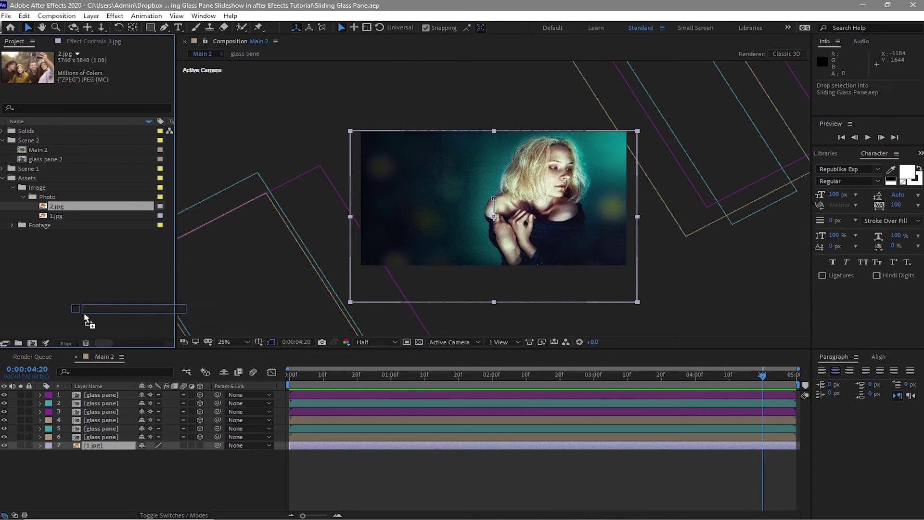
left_click_drag(84, 317, 97, 453)
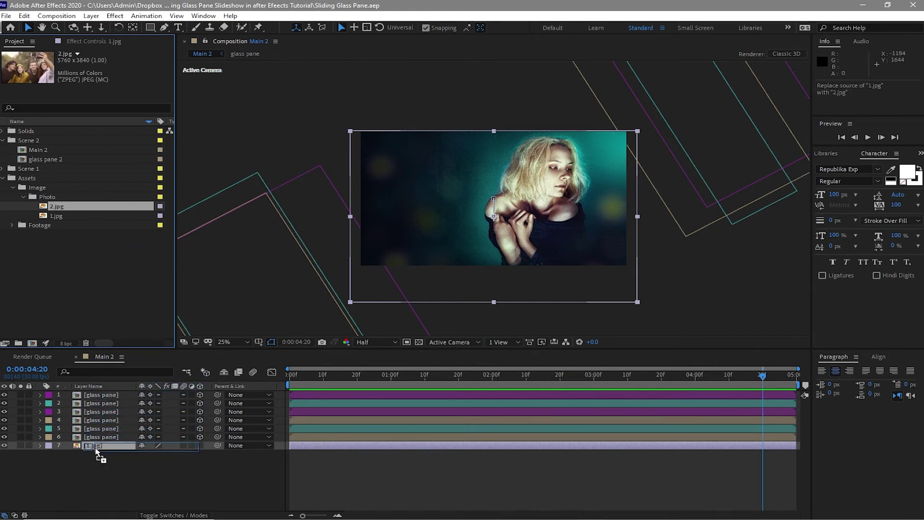
left_click(532, 482)
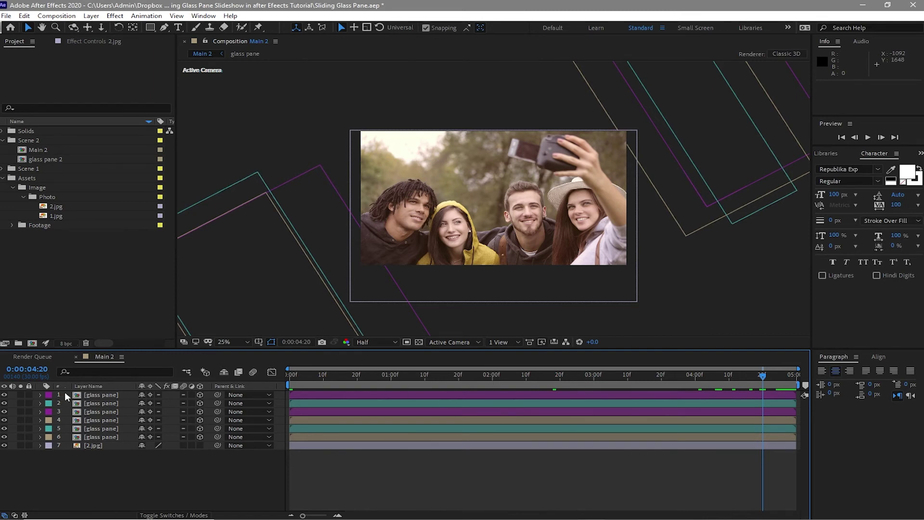
Reveal Position for all six glass pane layers at frame 0 and zoom the viewer out.
left_click_drag(64, 392, 78, 435)
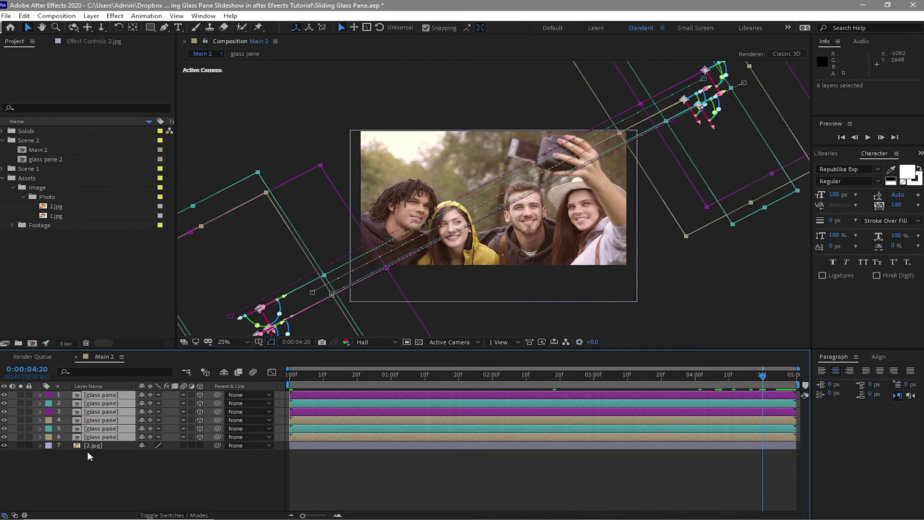
key("p")
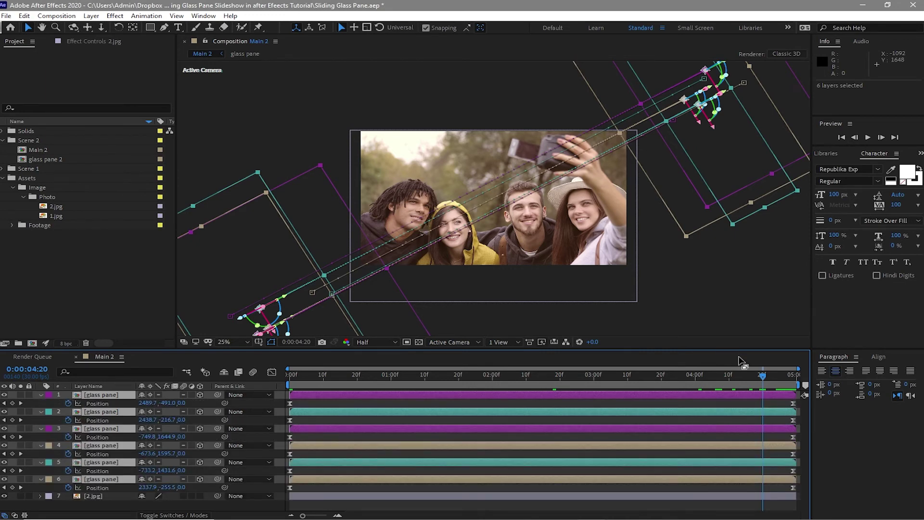
mouse_move(764, 377)
left_mouse_down()
mouse_move(296, 390)
mouse_move(186, 306)
left_mouse_up()
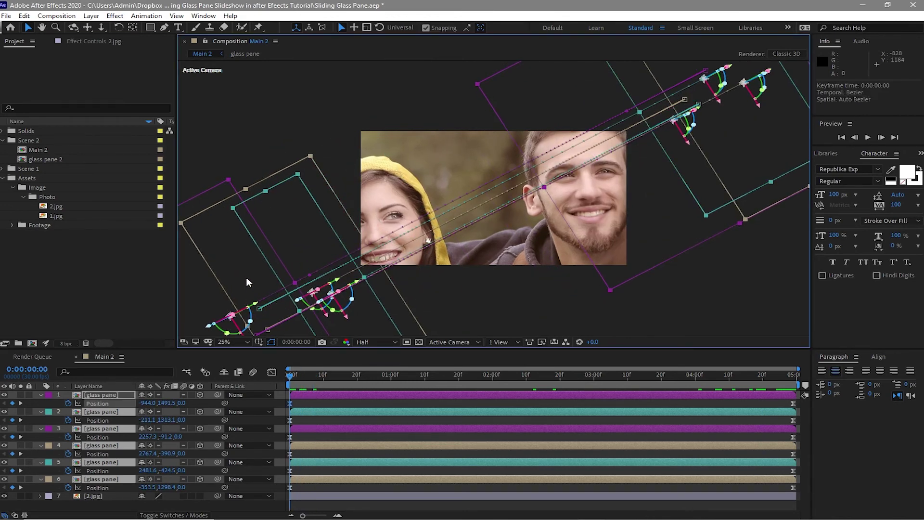
left_click(126, 395)
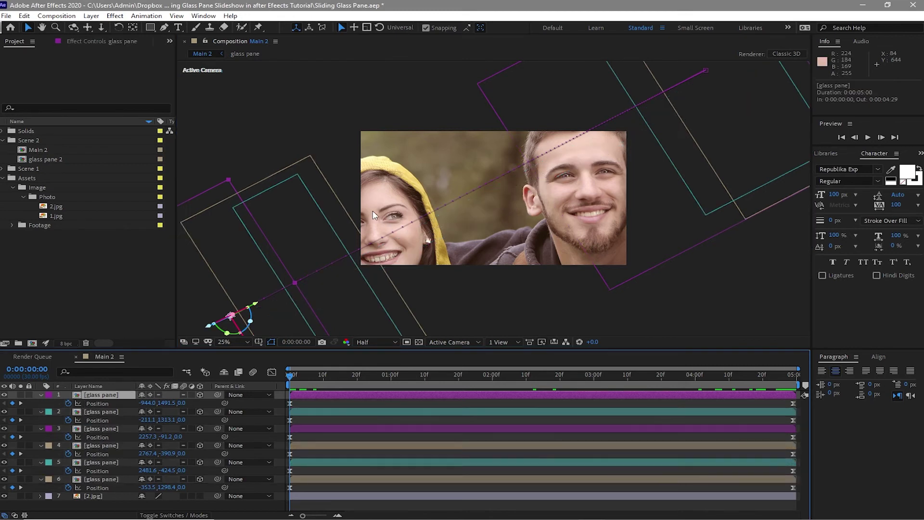
key("comma")
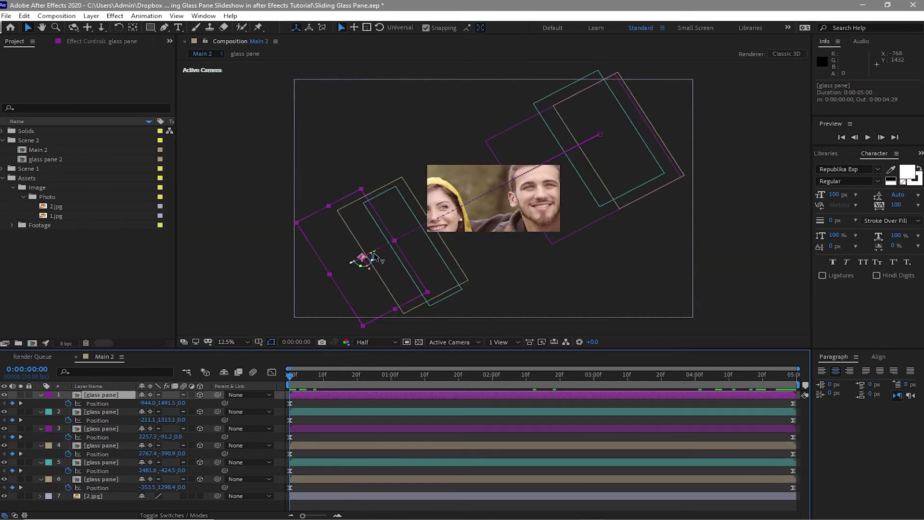
Move the first two panes' start positions upper right and the fifth pane's lower left.
left_click_drag(374, 259, 573, 141)
left_click(97, 412)
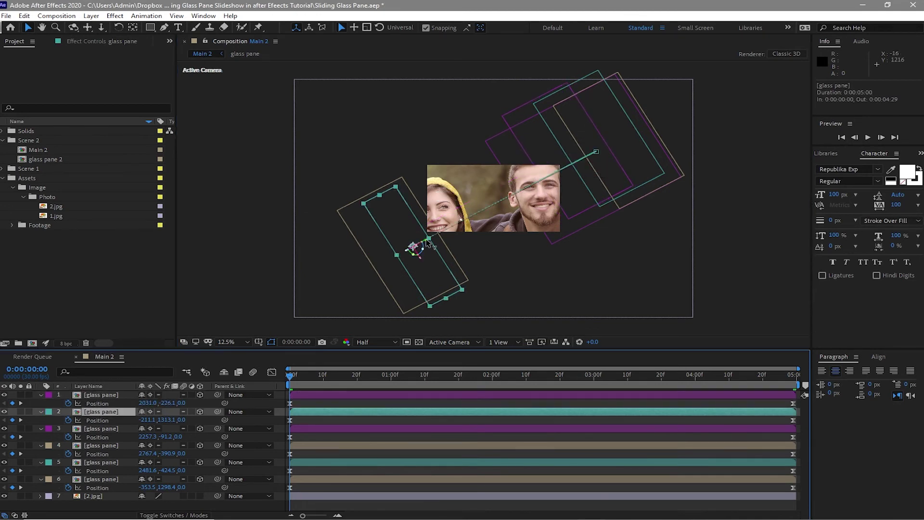
left_click_drag(412, 244, 582, 131)
left_click(110, 428)
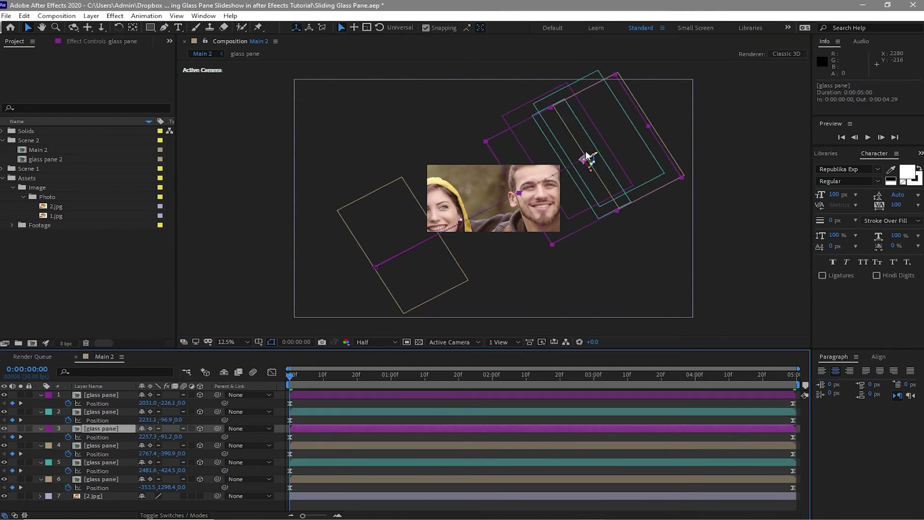
left_click(113, 445)
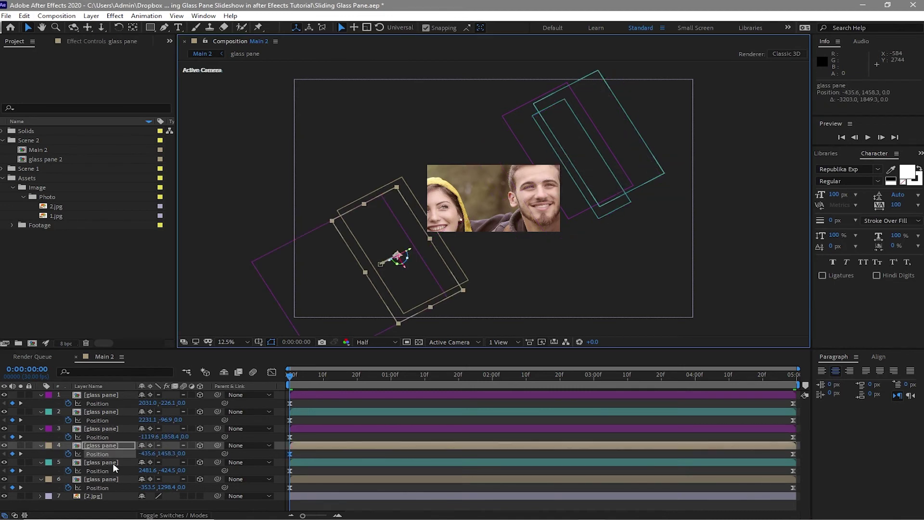
left_click(113, 463)
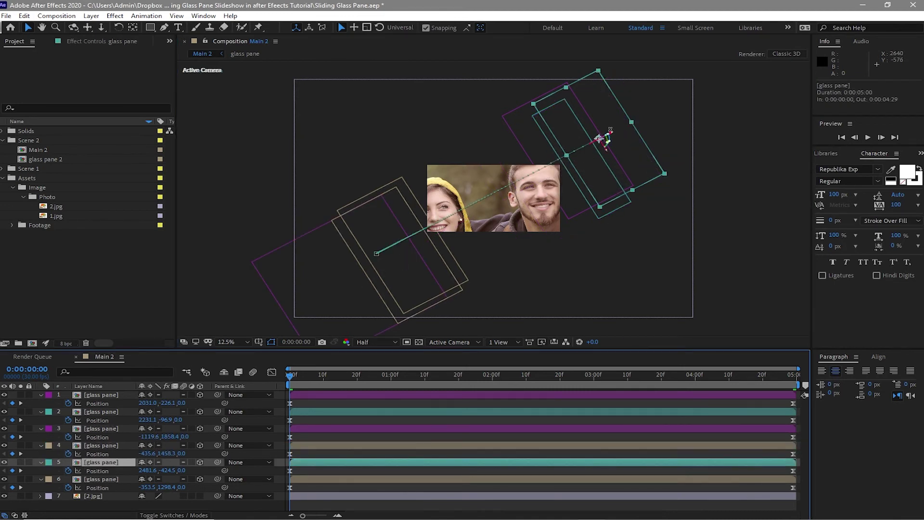
left_click_drag(613, 137, 350, 304)
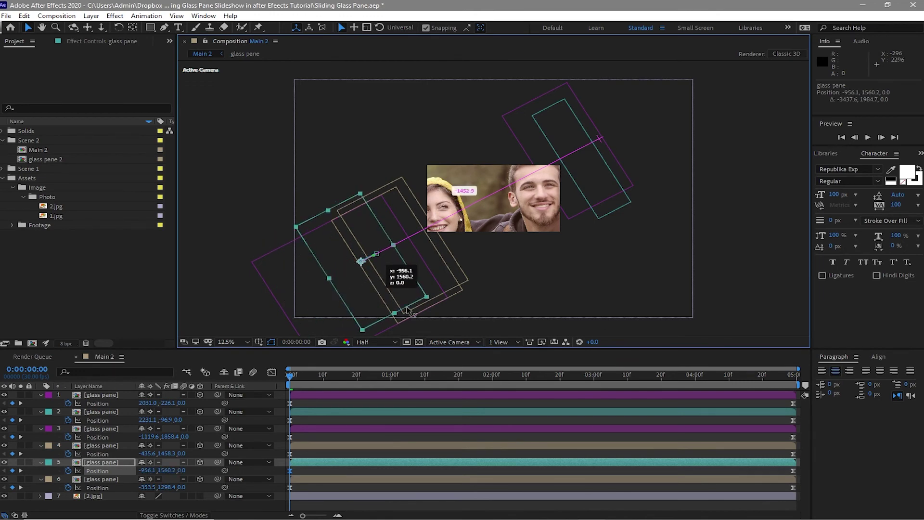
Preview the animation, then end the first pink and teal panes at the photo's lower left.
key("space")
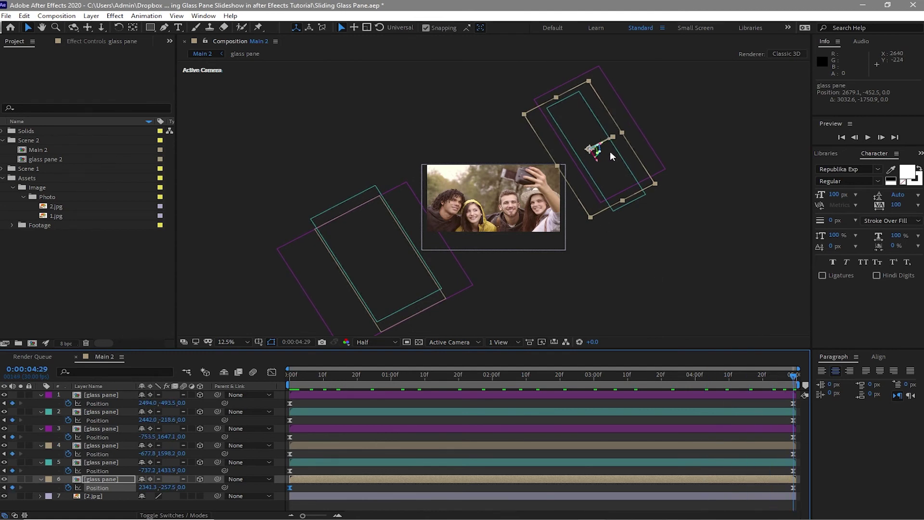
left_click(108, 394)
left_click_drag(595, 152, 351, 262)
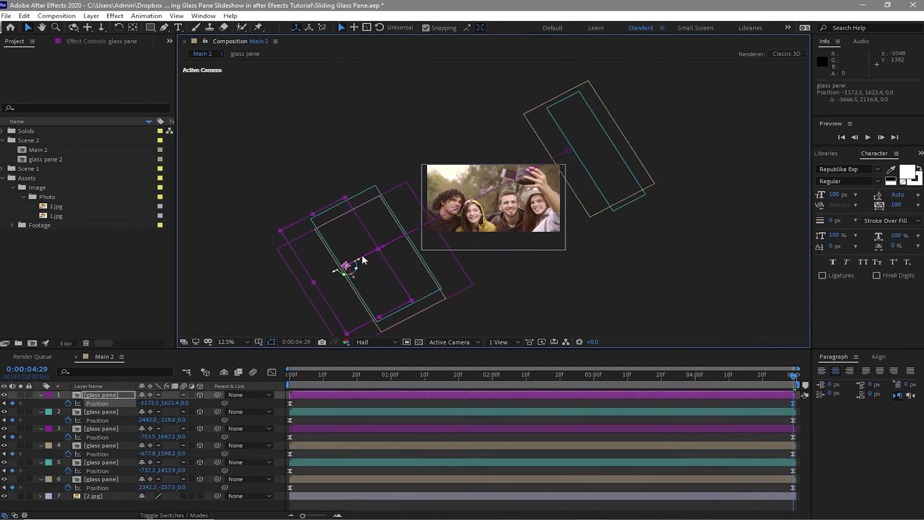
key("ctrl+Down")
left_click_drag(612, 152, 379, 266)
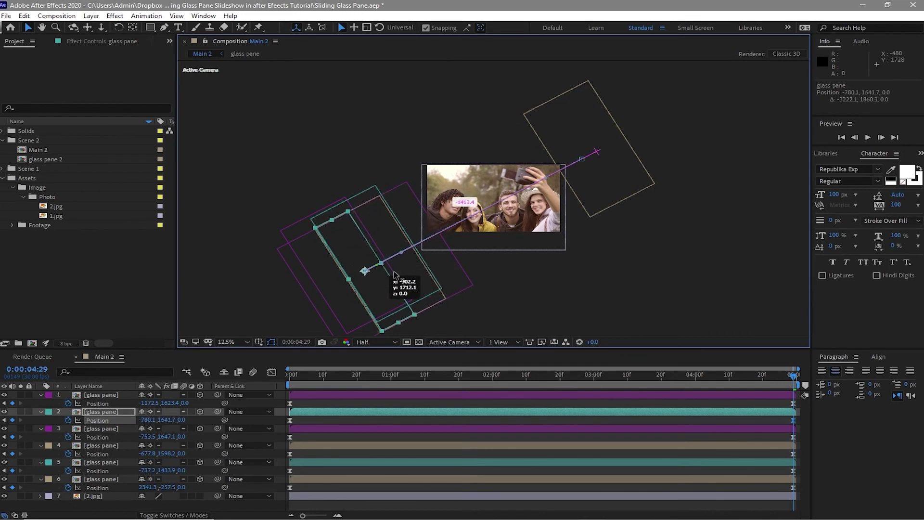
End the third, fourth and fifth glass panes at the photo's upper right.
left_click(118, 430)
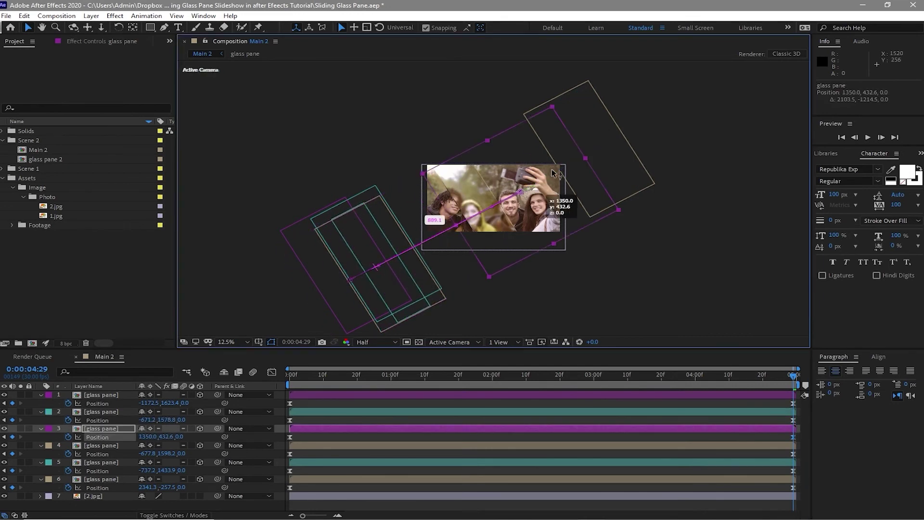
left_click_drag(391, 264, 603, 152)
left_click(118, 454)
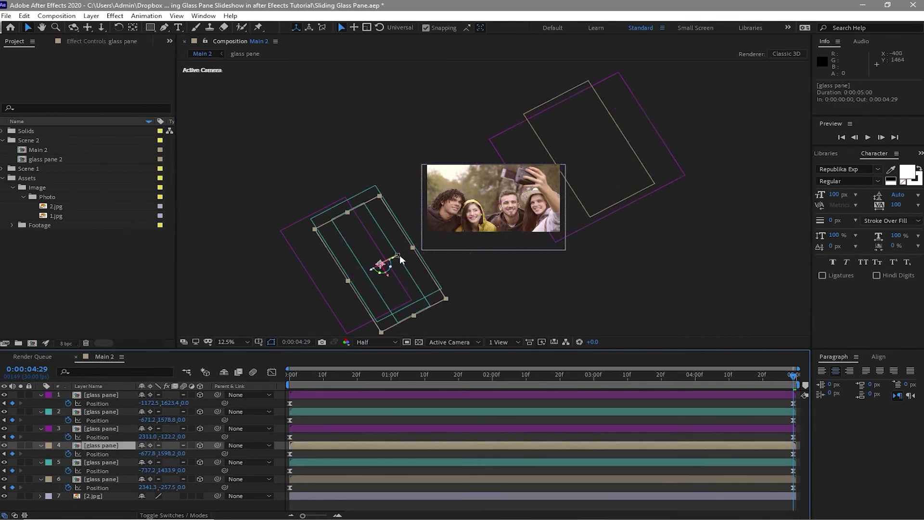
left_click_drag(379, 264, 633, 116)
left_click(116, 469)
mouse_move(381, 258)
left_mouse_down()
mouse_move(570, 133)
mouse_move(617, 144)
mouse_move(358, 255)
left_mouse_up()
left_click(573, 142)
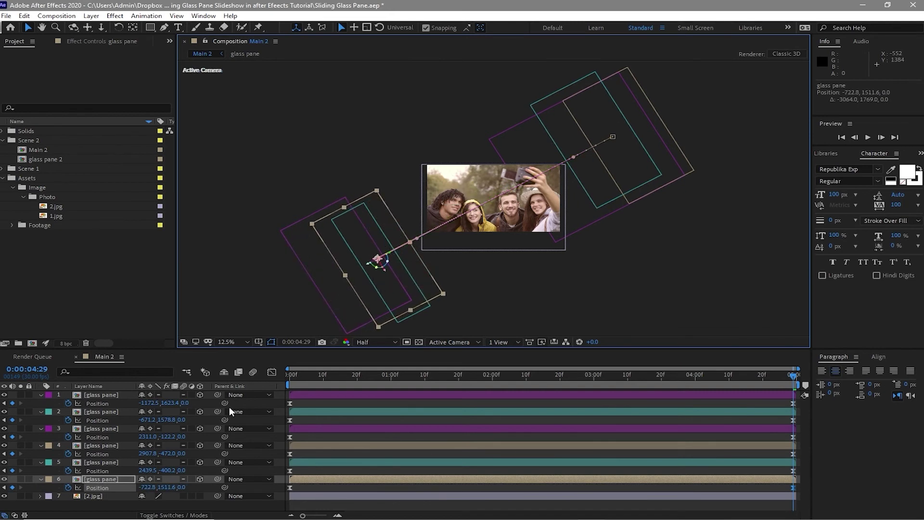
Hide the Position properties on all the glass pane layers.
left_click(40, 395)
left_click(39, 395)
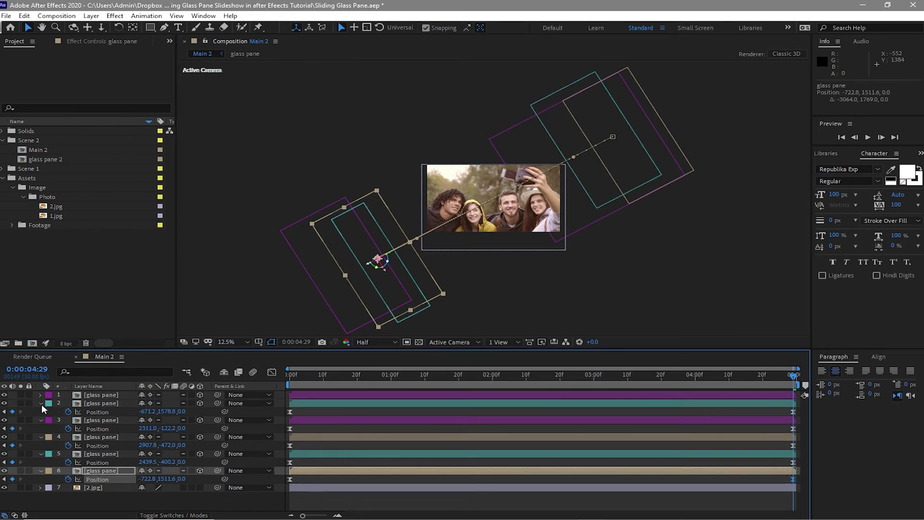
left_click(41, 404)
left_click(42, 411)
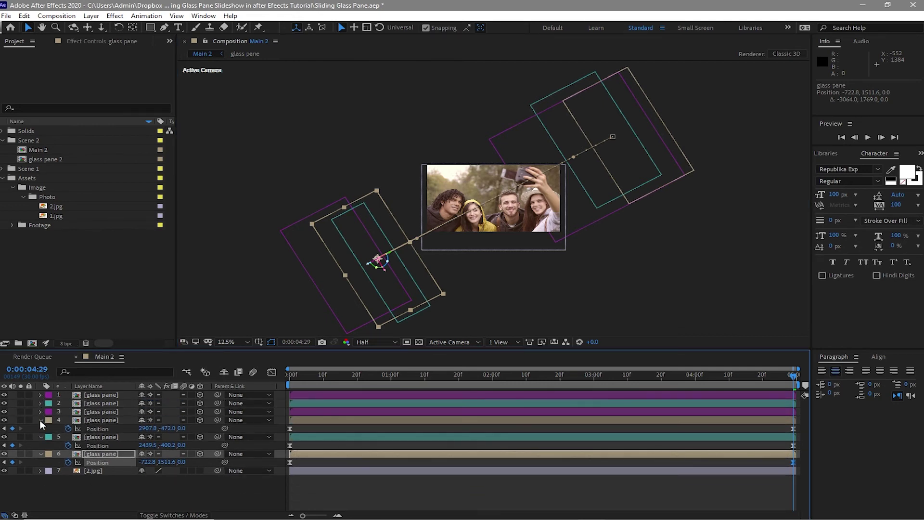
left_click(40, 430)
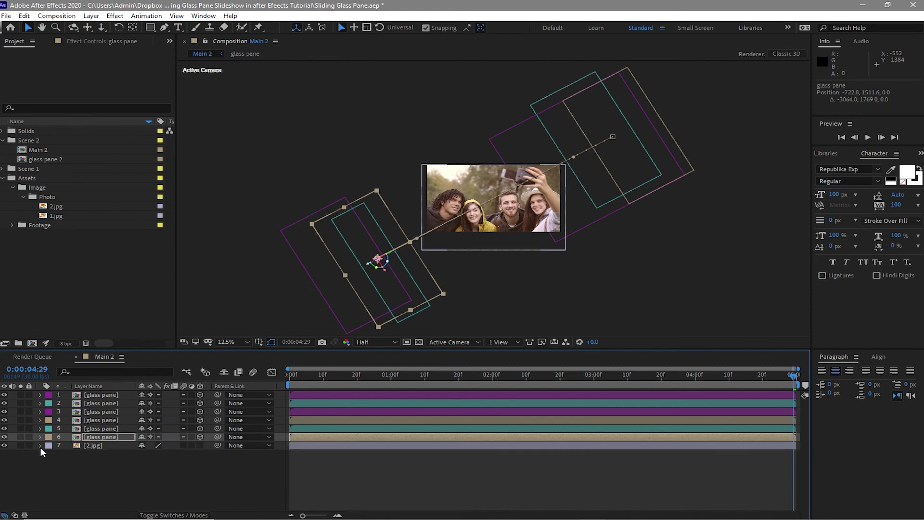
left_click(867, 137)
key("period")
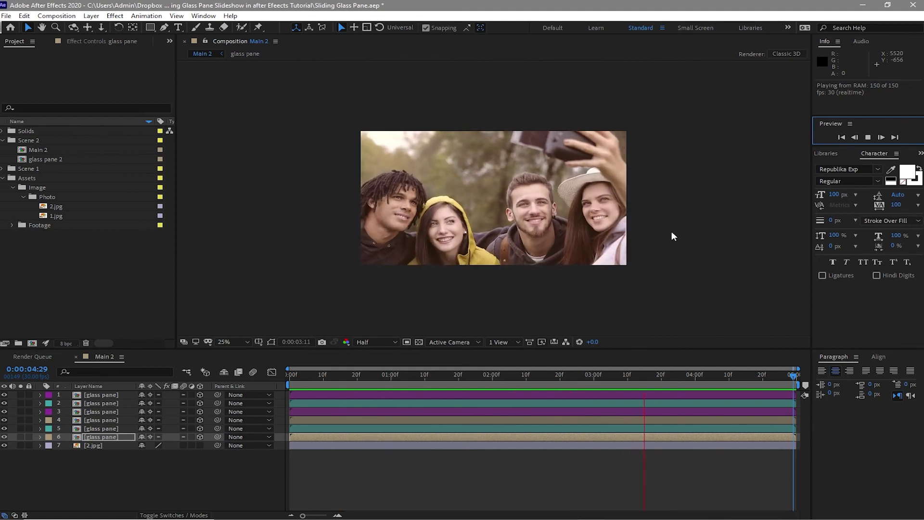
left_click(570, 406)
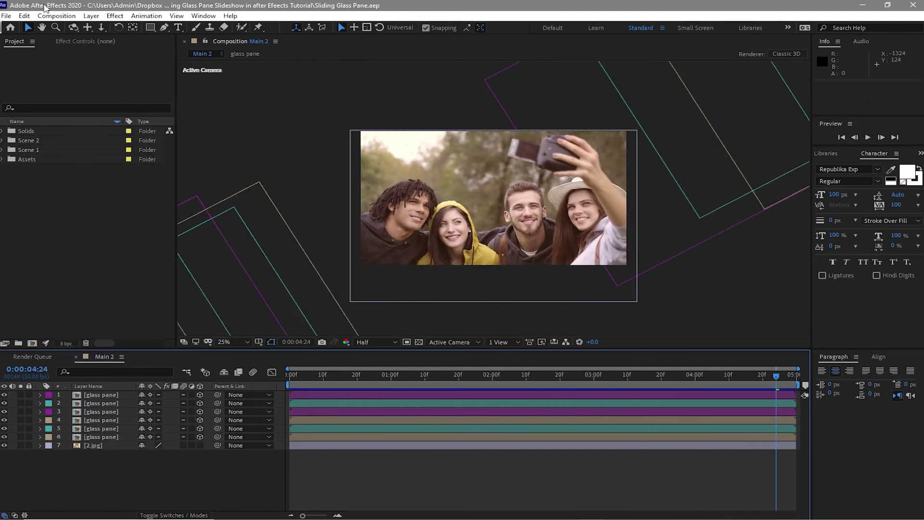
Create a composition named Main Animation with a 0:00:10:00 duration.
left_click(56, 15)
left_click(65, 29)
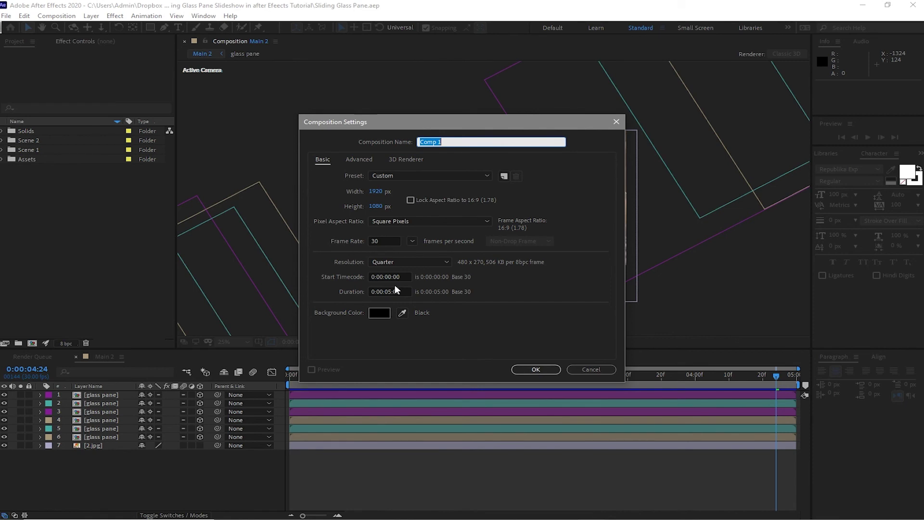
type("Main Animation")
left_click(388, 292)
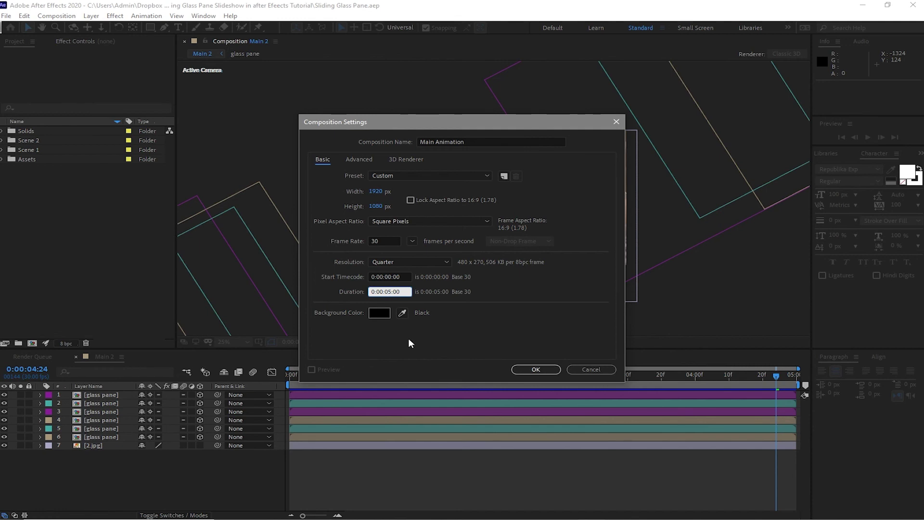
key("BackSpace")
type("1")
left_click(533, 368)
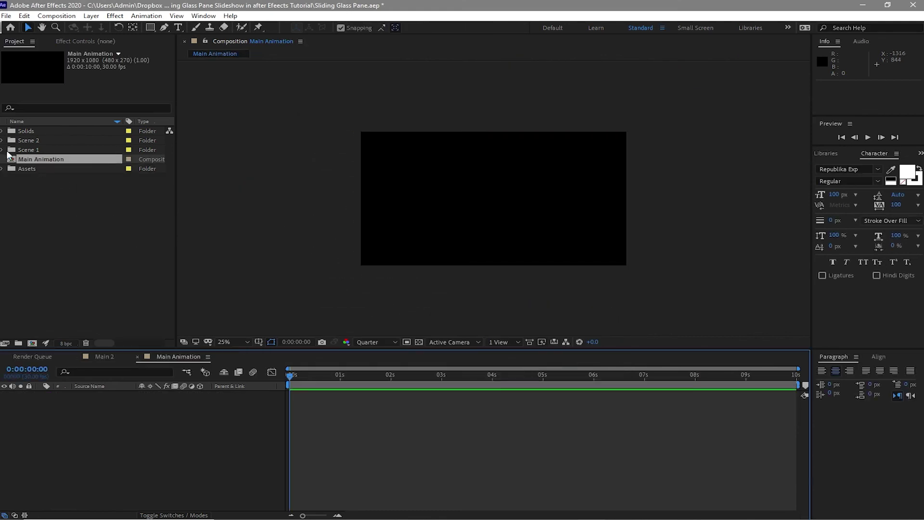
Add Main 1 and Main 2 to the timeline, with Main 2 on top starting near 4 s.
left_click(3, 149)
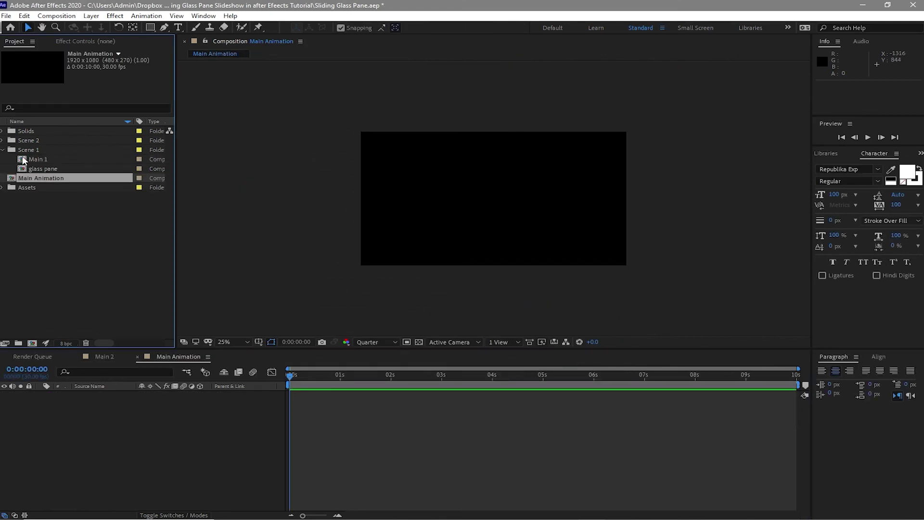
left_click_drag(23, 160, 33, 418)
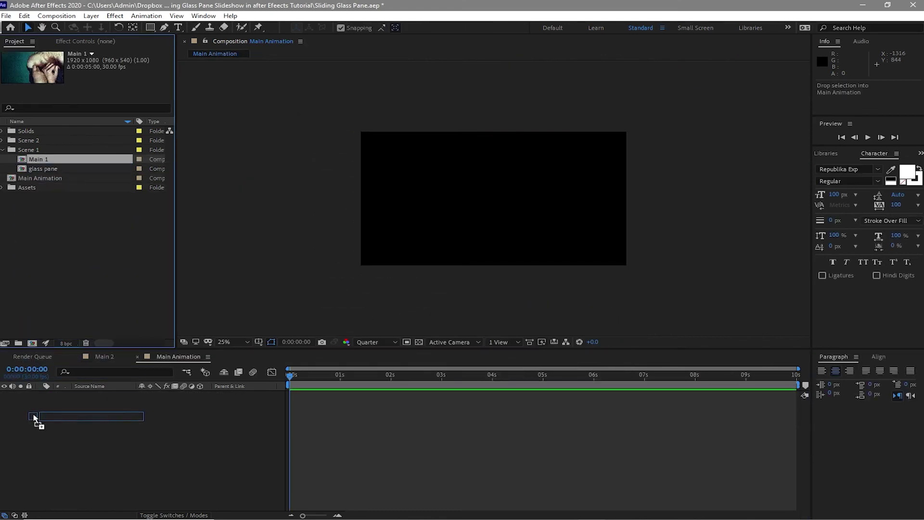
left_click(3, 141)
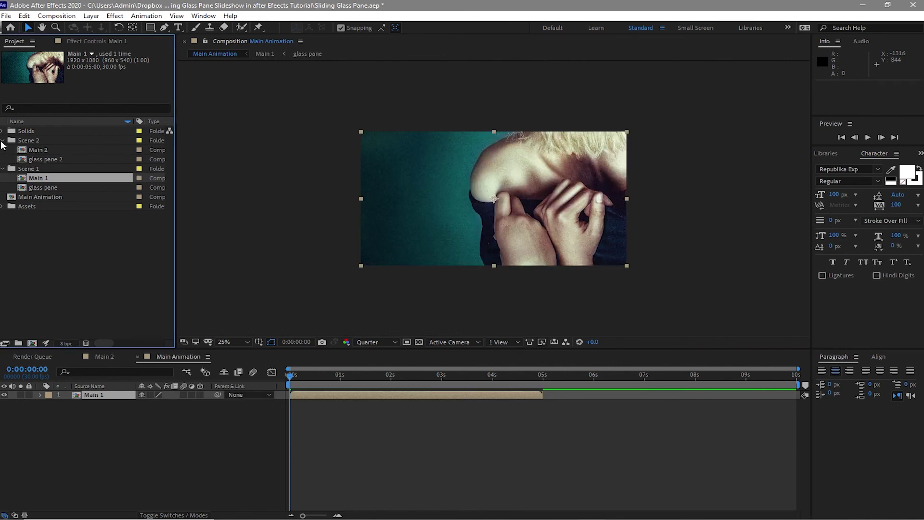
left_click_drag(32, 149, 50, 429)
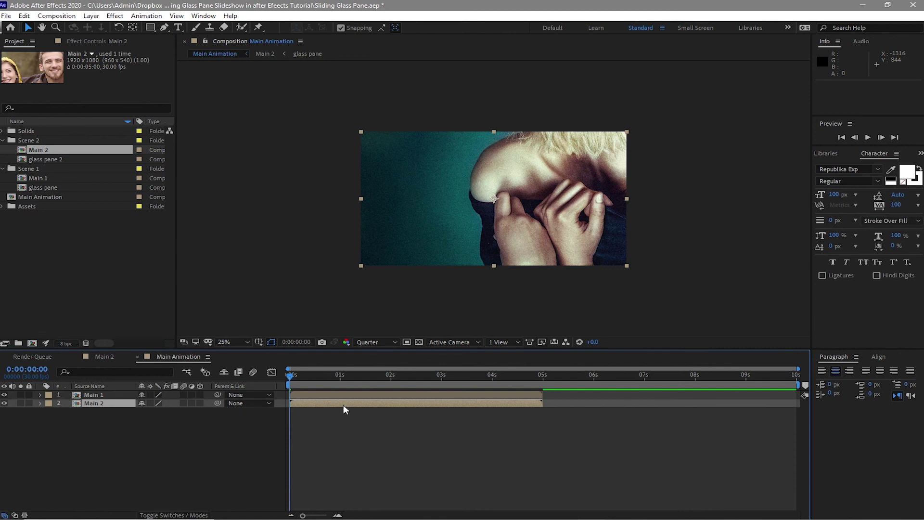
left_click_drag(341, 404, 525, 412)
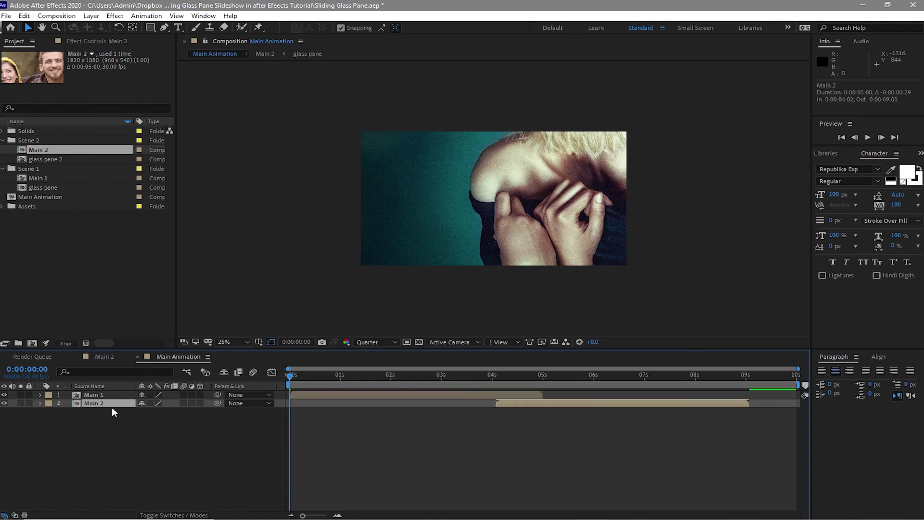
left_click_drag(113, 403, 118, 396)
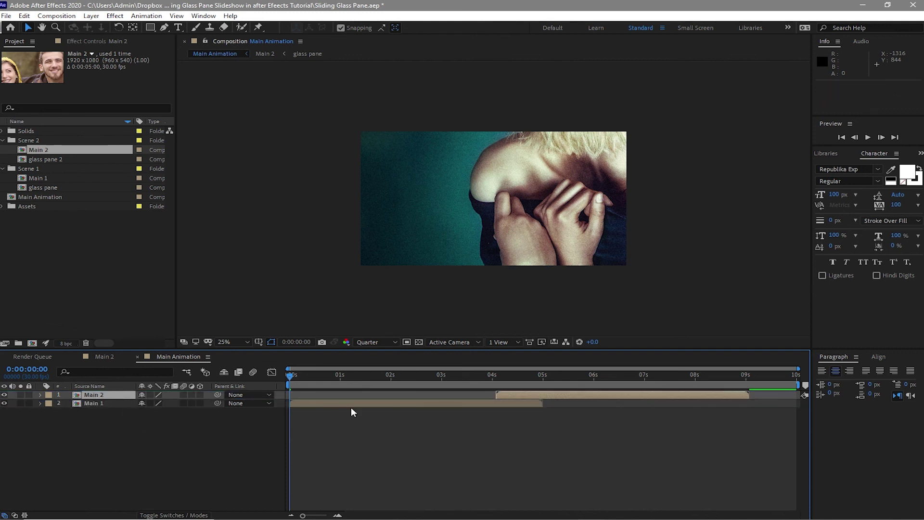
left_click(871, 137)
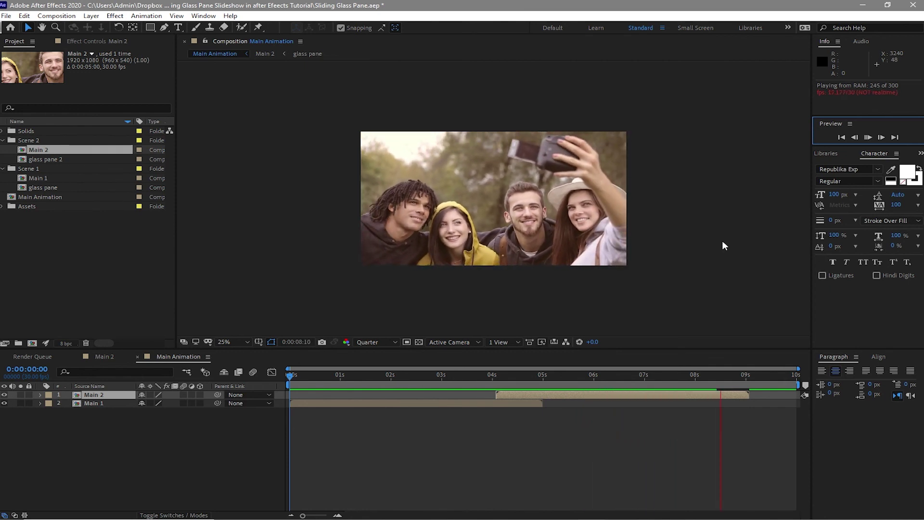
key("space")
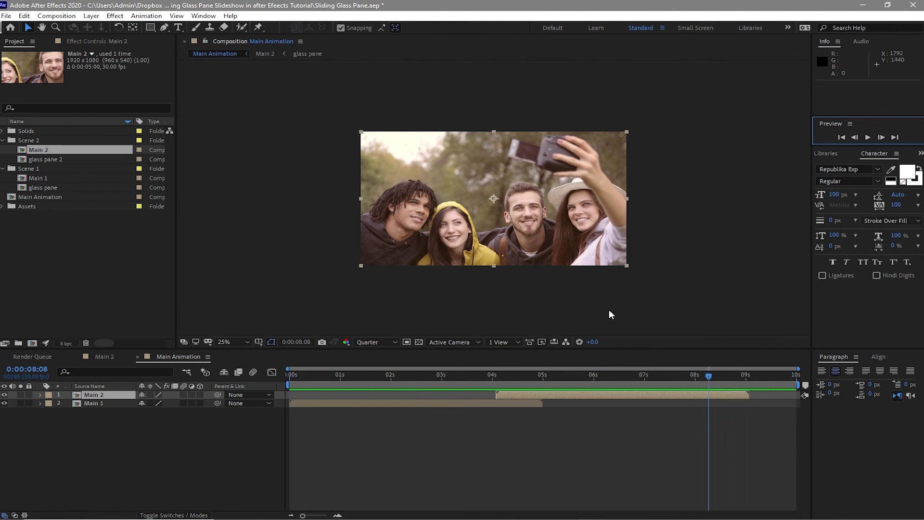